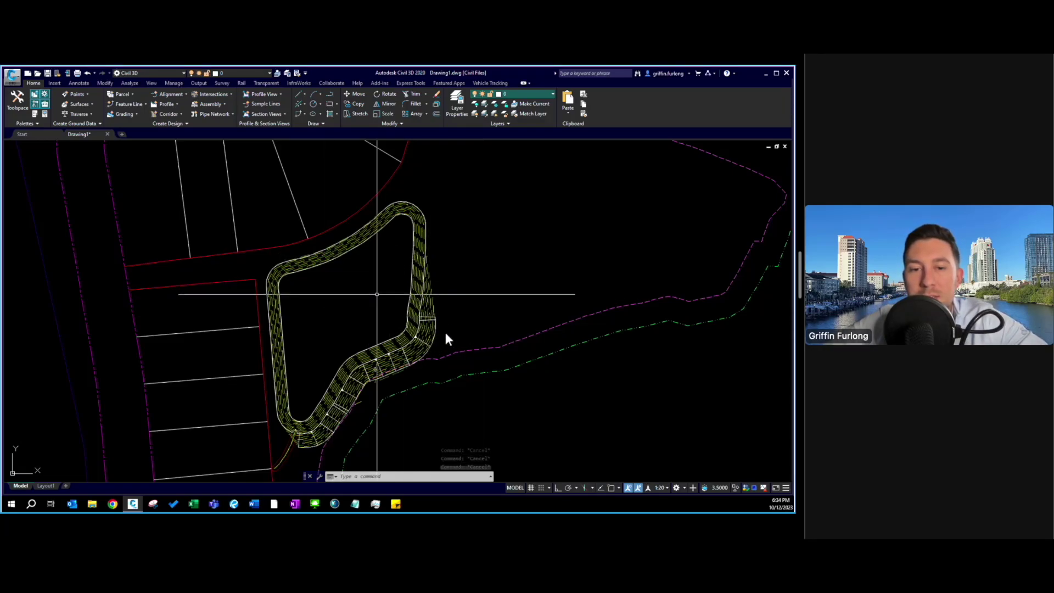
Start Create Feature Lines from Objects and window-select the cul-de-sac lot polylines.
{"action": "mouse_move", "coordinate": [455, 291]}
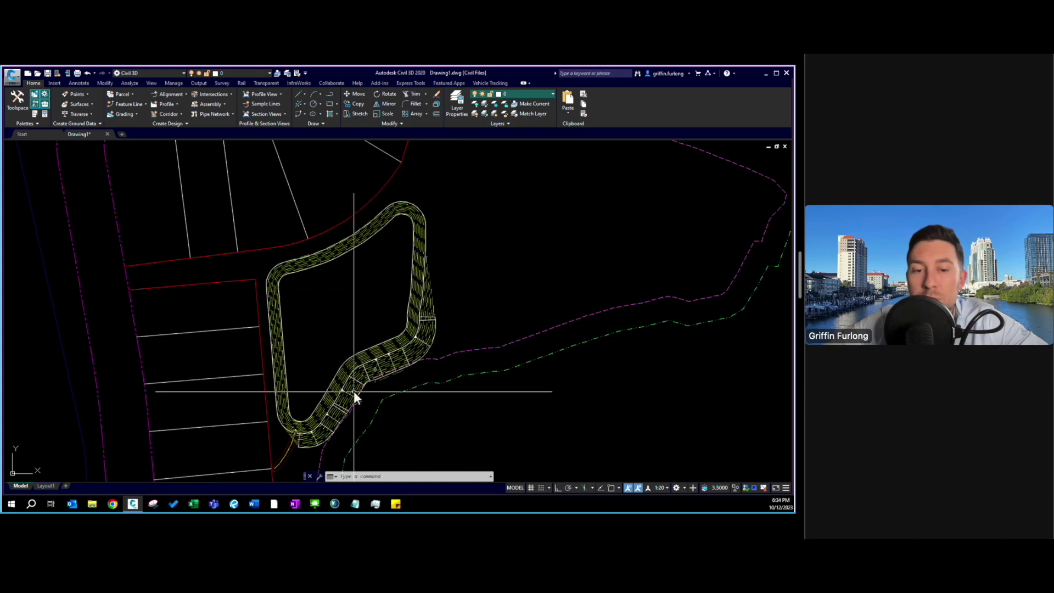
{"action": "scroll", "coordinate": [354, 390], "scroll_direction": "up", "scroll_amount": 2}
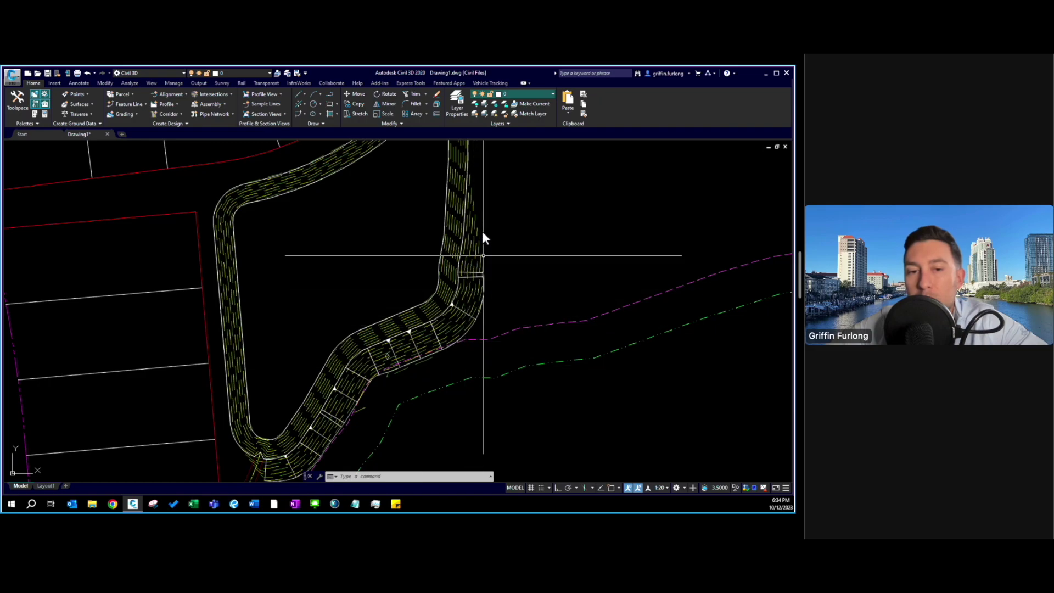
{"action": "scroll", "coordinate": [447, 328], "scroll_direction": "down", "scroll_amount": 2}
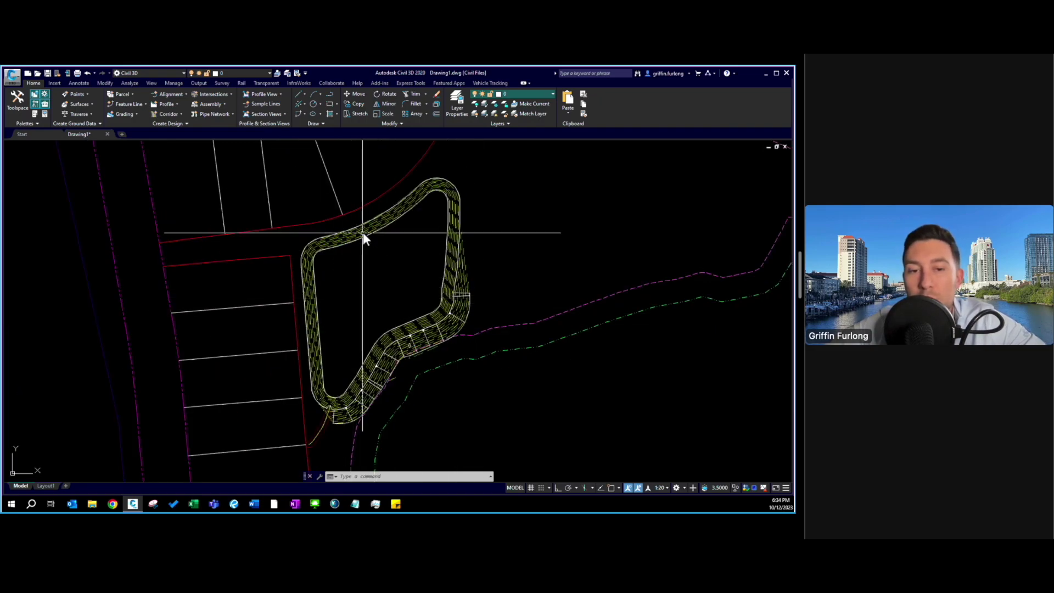
{"action": "key", "text": "Escape"}
{"action": "key", "text": "Escape"}
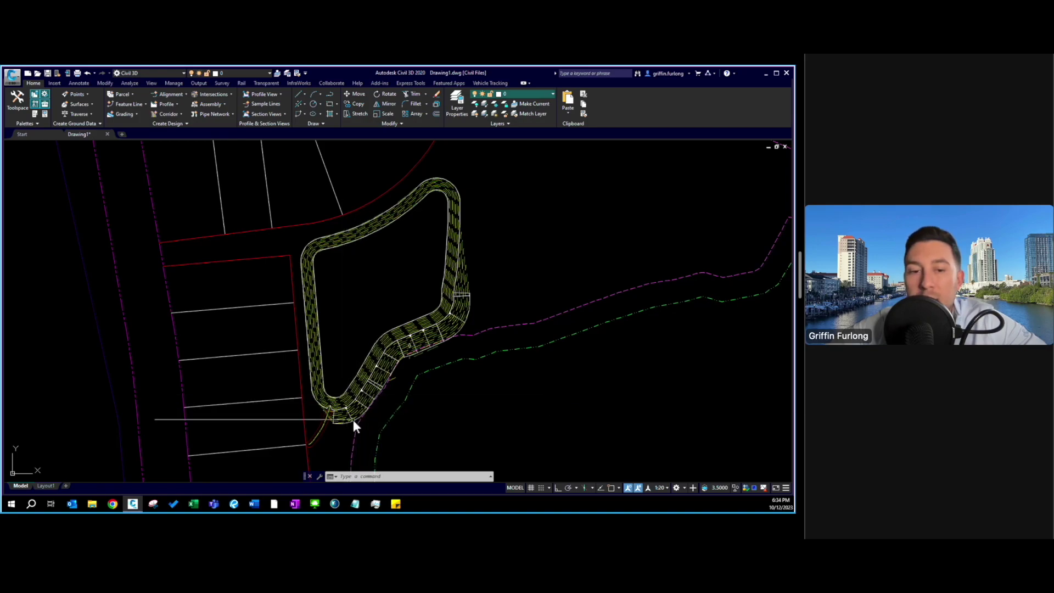
{"action": "scroll", "coordinate": [353, 423], "scroll_direction": "up", "scroll_amount": 3}
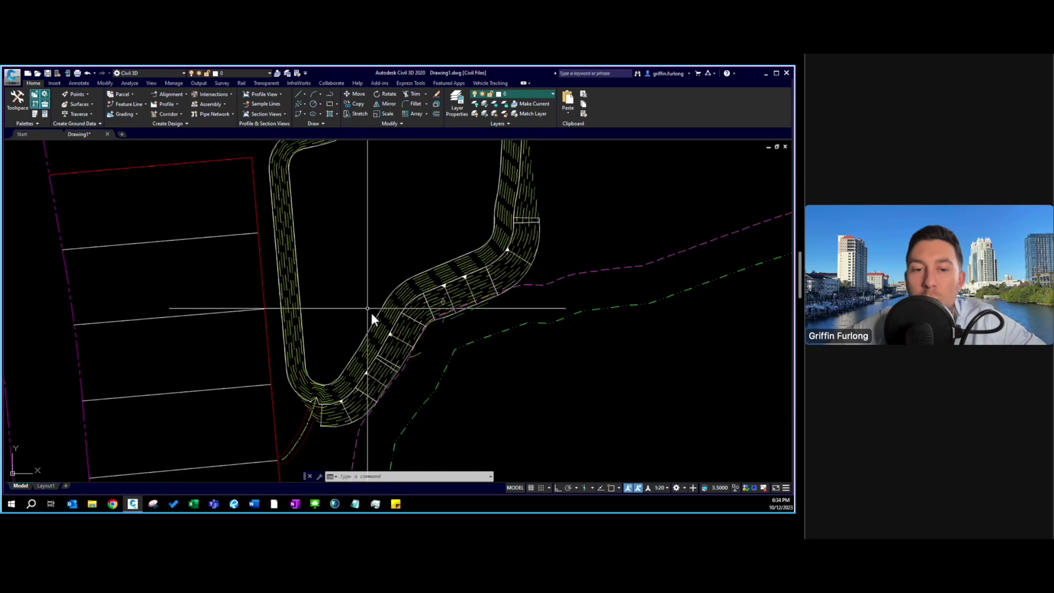
{"action": "mouse_move", "coordinate": [323, 360]}
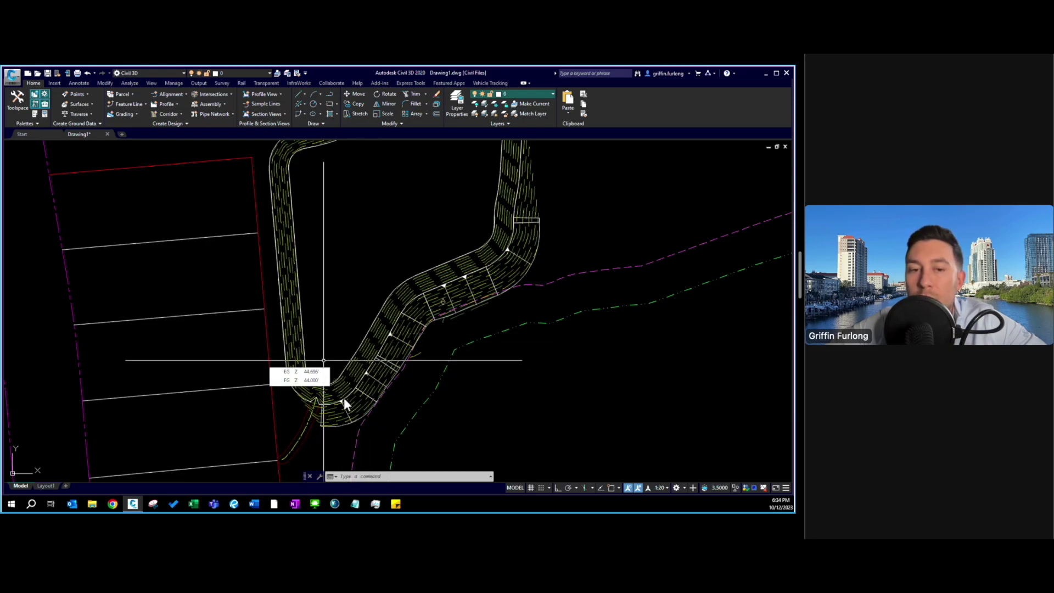
{"action": "key", "text": "Escape"}
{"action": "key", "text": "Escape"}
{"action": "key", "text": "Escape"}
{"action": "scroll", "coordinate": [380, 363], "scroll_direction": "down", "scroll_amount": 2}
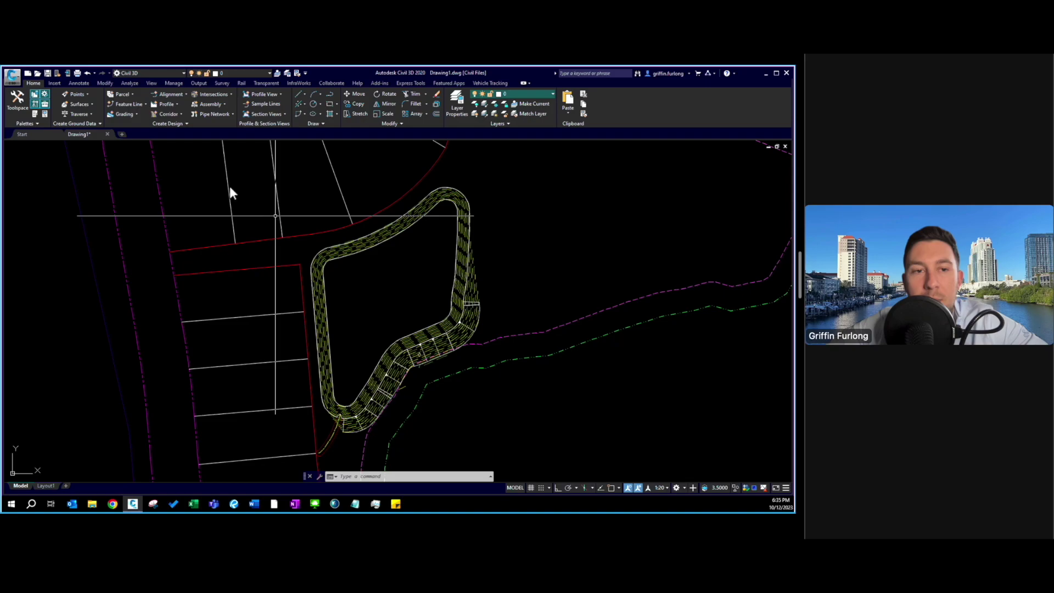
{"action": "scroll", "coordinate": [289, 240], "scroll_direction": "down", "scroll_amount": 2}
{"action": "middle_click_drag", "start_coordinate": [289, 240], "coordinate": [331, 245]}
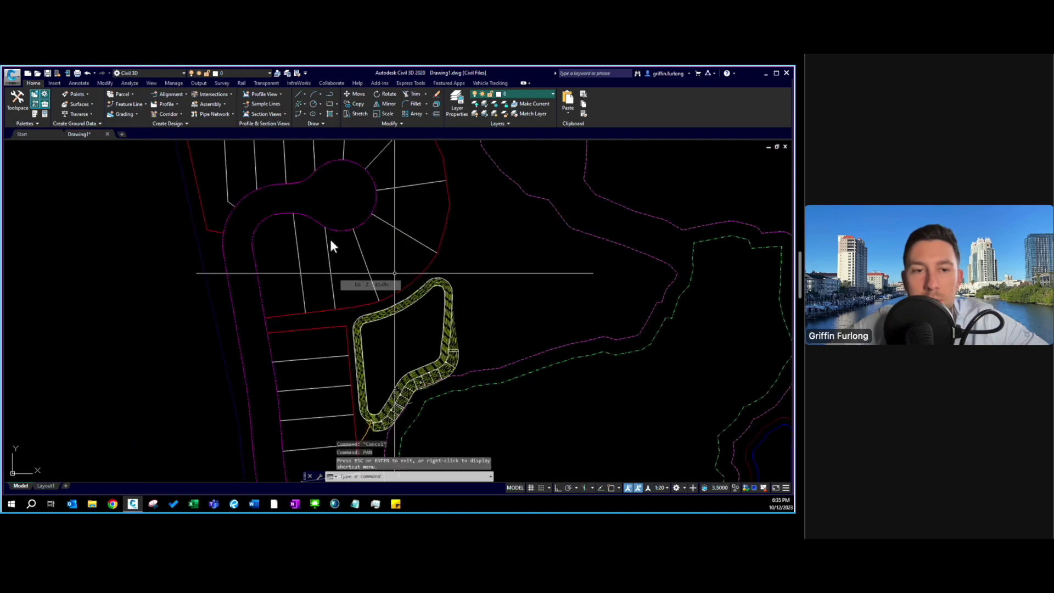
{"action": "left_click", "coordinate": [130, 106]}
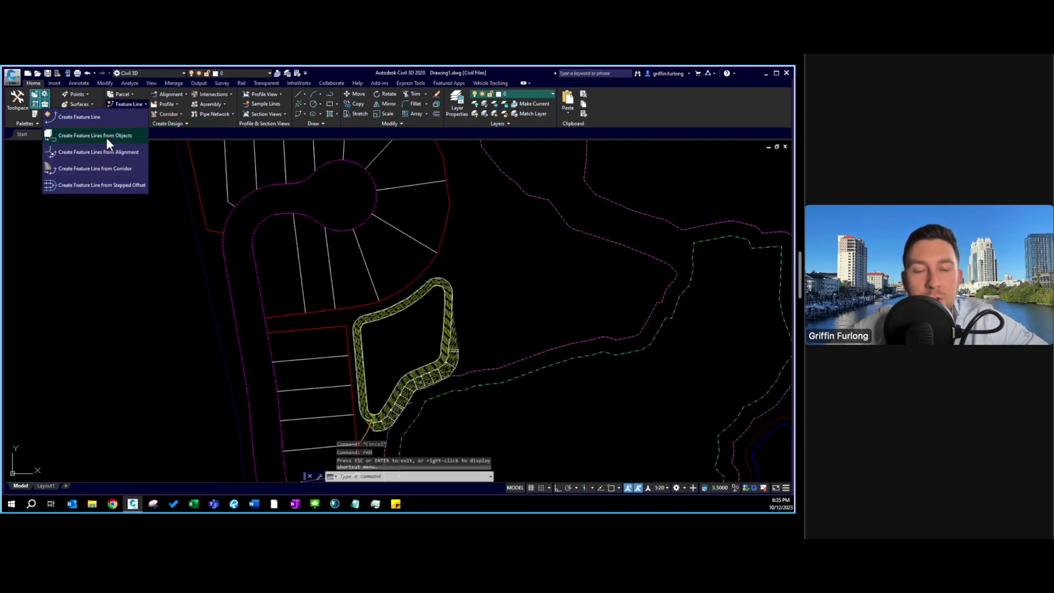
{"action": "left_click", "coordinate": [91, 136]}
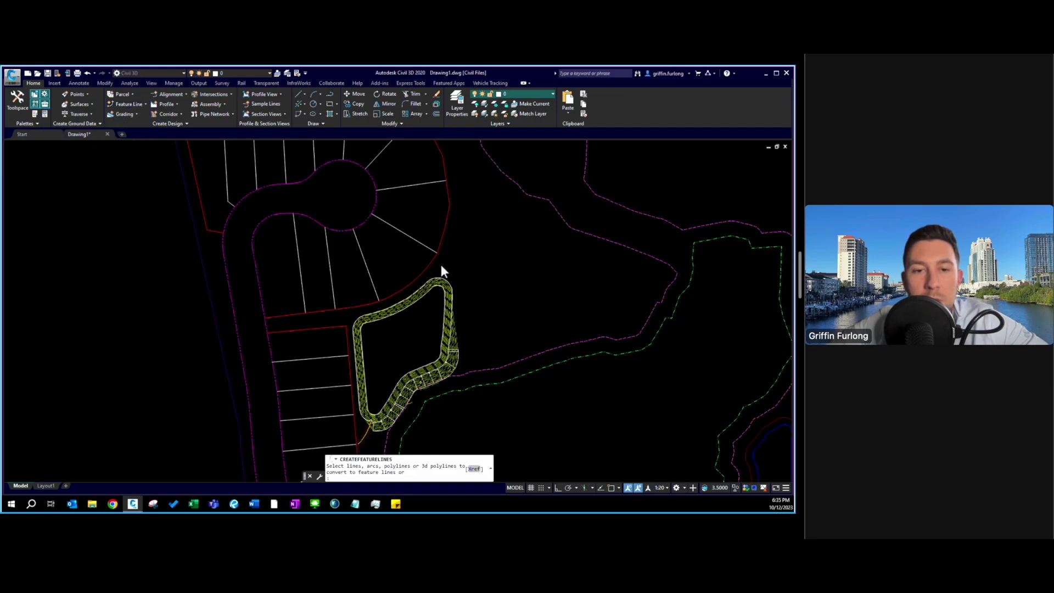
{"action": "scroll", "coordinate": [440, 265], "scroll_direction": "down", "scroll_amount": 2}
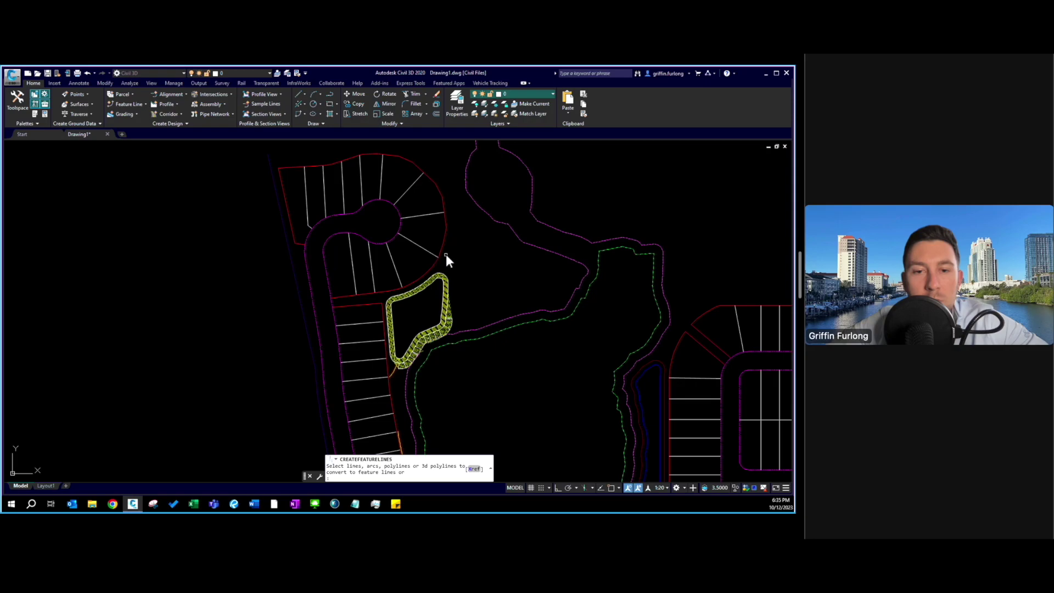
{"action": "left_click", "coordinate": [446, 255]}
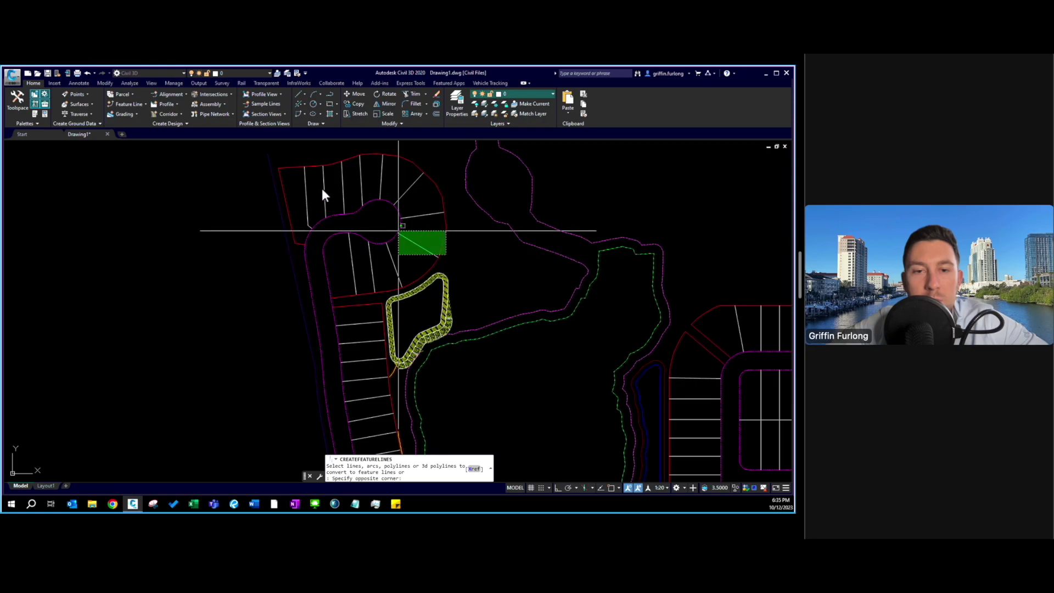
{"action": "left_click", "coordinate": [258, 157]}
{"action": "scroll", "coordinate": [394, 272], "scroll_direction": "up", "scroll_amount": 2}
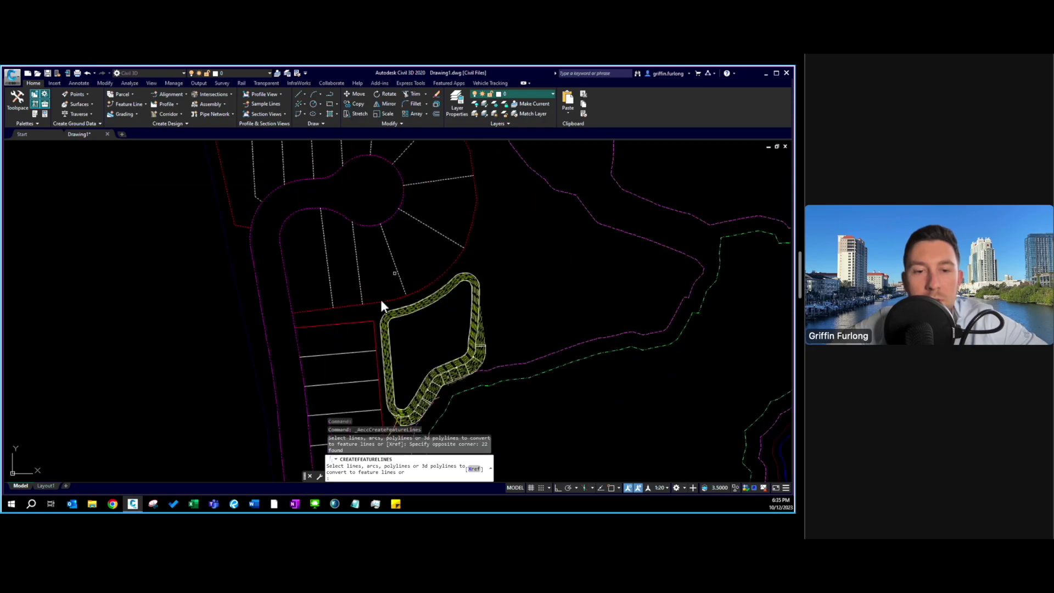
Add the pond-side lot lines and create 38 Standard-style feature lines in Site 1.
{"action": "left_click", "coordinate": [378, 351]}
{"action": "left_click", "coordinate": [384, 380]}
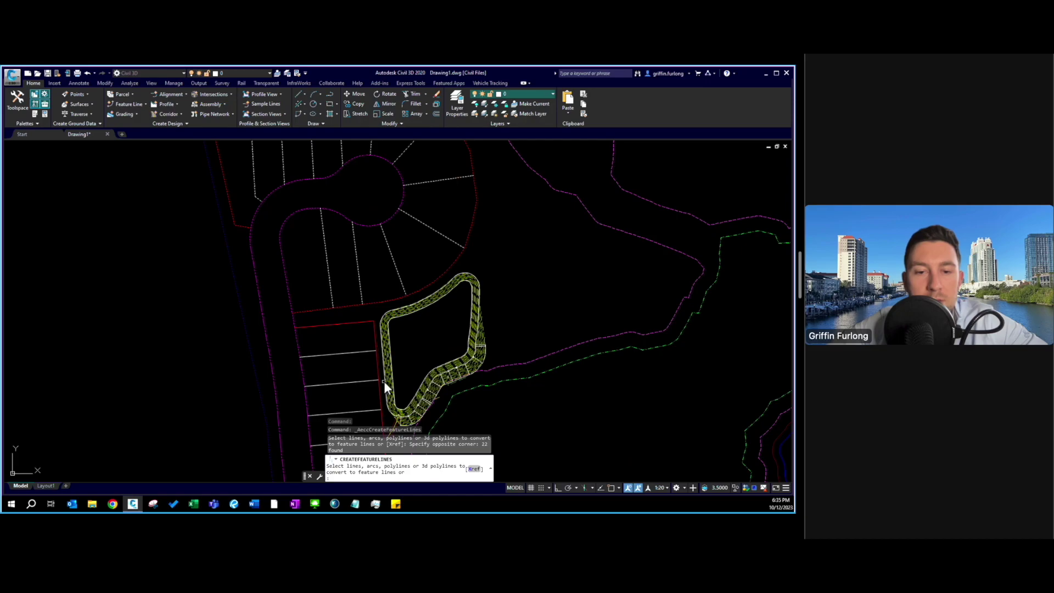
{"action": "scroll", "coordinate": [383, 380], "scroll_direction": "down", "scroll_amount": 2}
{"action": "key", "text": "Return"}
{"action": "left_click_drag", "start_coordinate": [771, 149], "coordinate": [581, 165]}
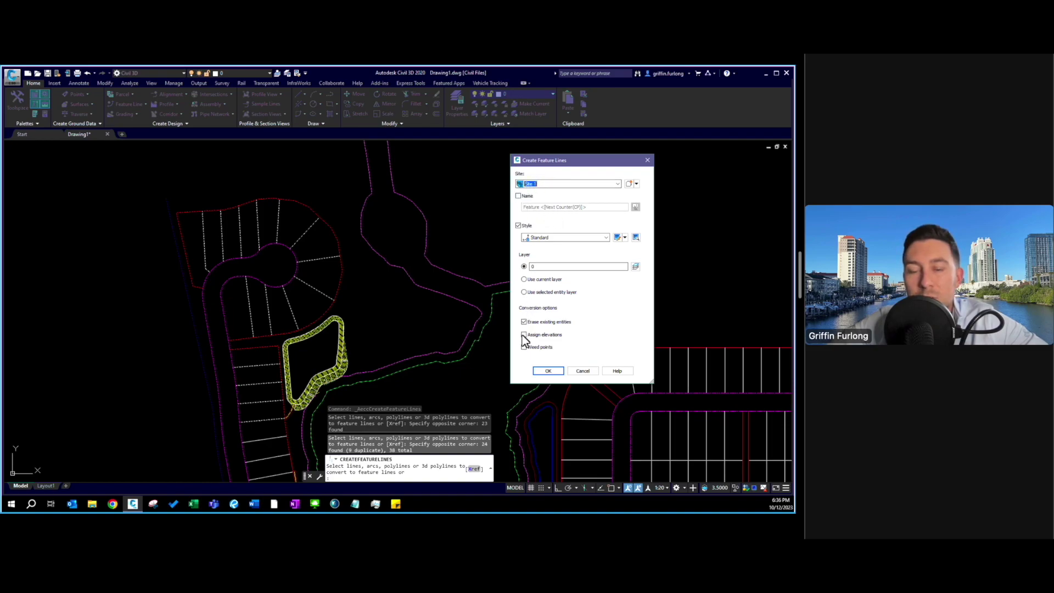
{"action": "left_click", "coordinate": [547, 370]}
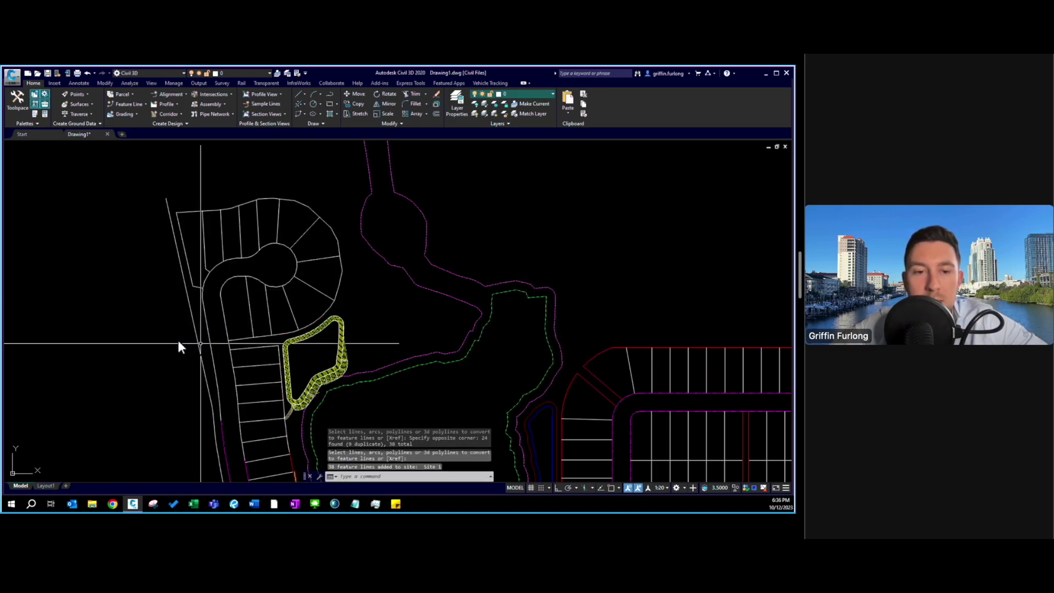
{"action": "left_click", "coordinate": [286, 304]}
{"action": "left_click", "coordinate": [284, 305]}
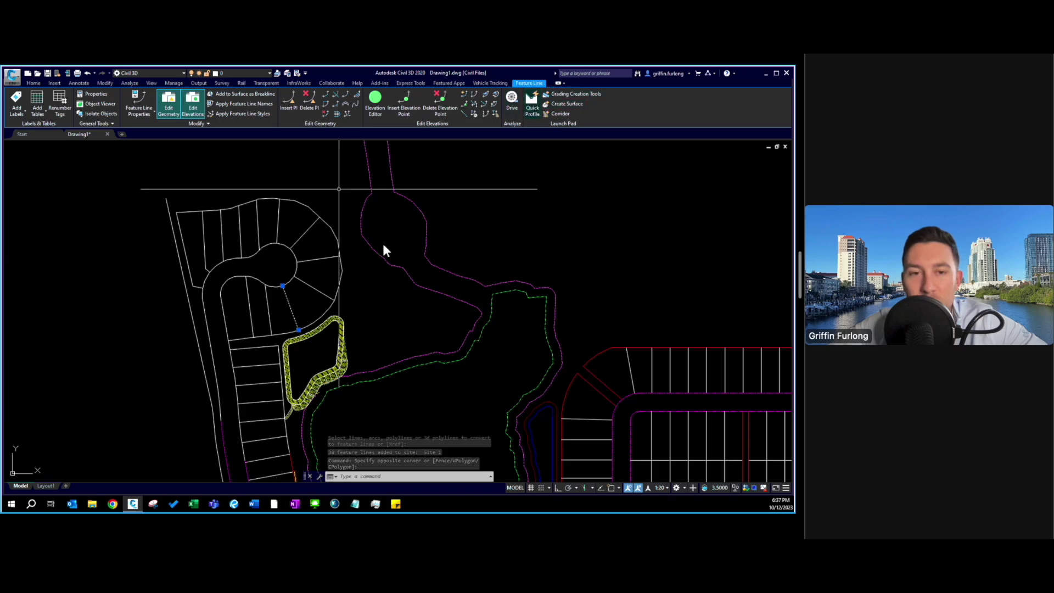
Clear the selection and open the Toolspace Prospector tree for Drawing1.
{"action": "key", "text": "Escape"}
{"action": "key", "text": "Escape"}
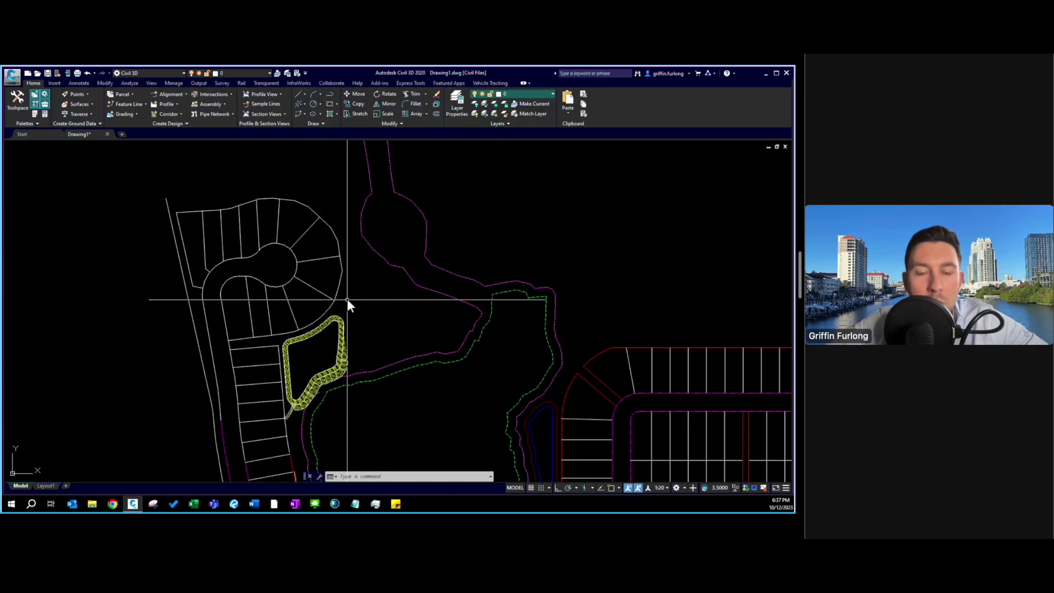
{"action": "mouse_move", "coordinate": [348, 300]}
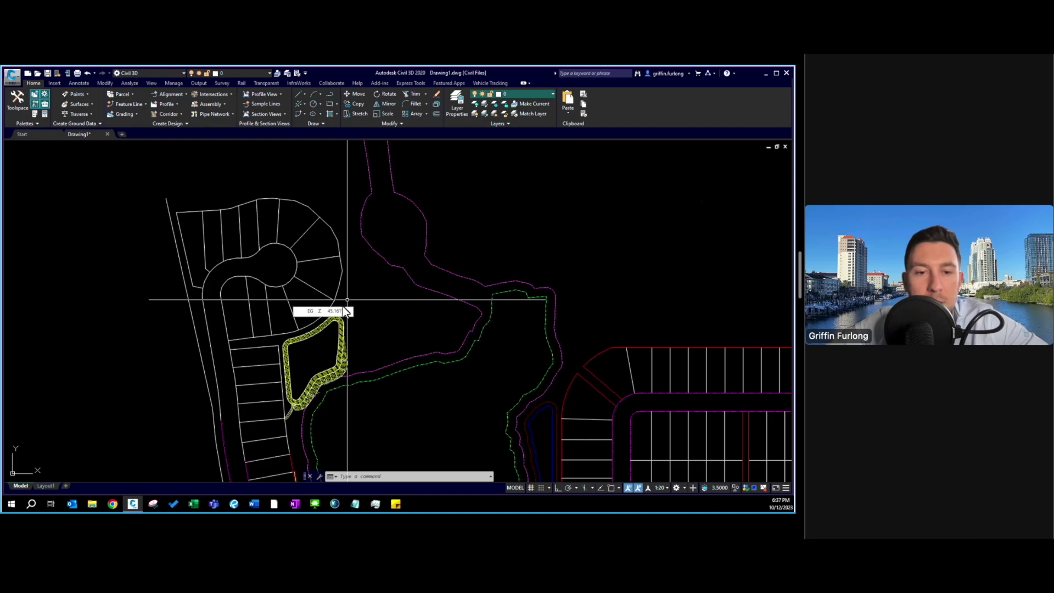
{"action": "left_click", "coordinate": [19, 104]}
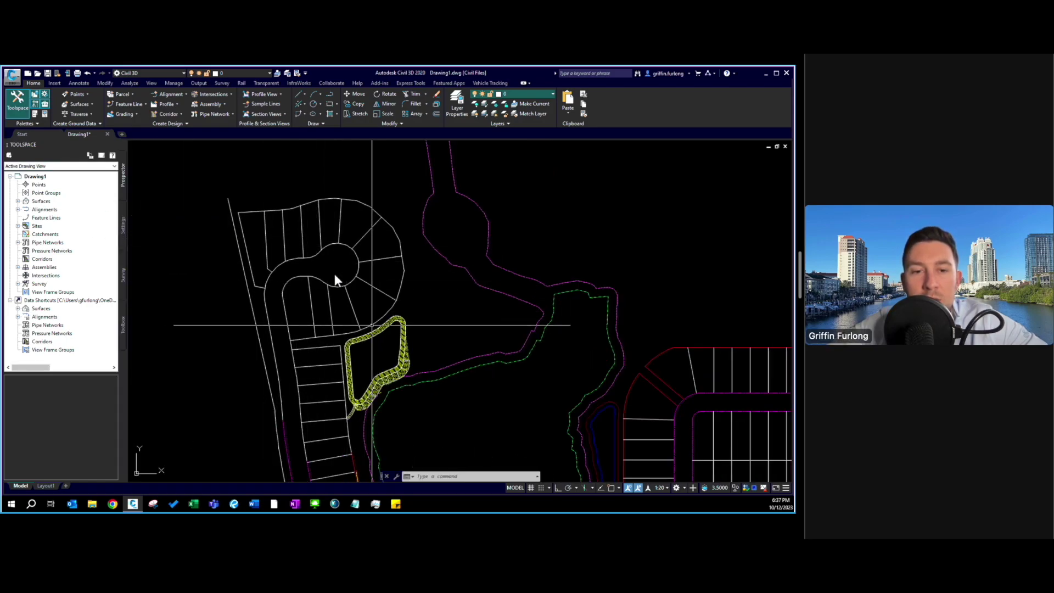
Expand Surfaces > FG > Definition > Breaklines to list the Pond 1 breakline sets.
{"action": "mouse_move", "coordinate": [334, 255]}
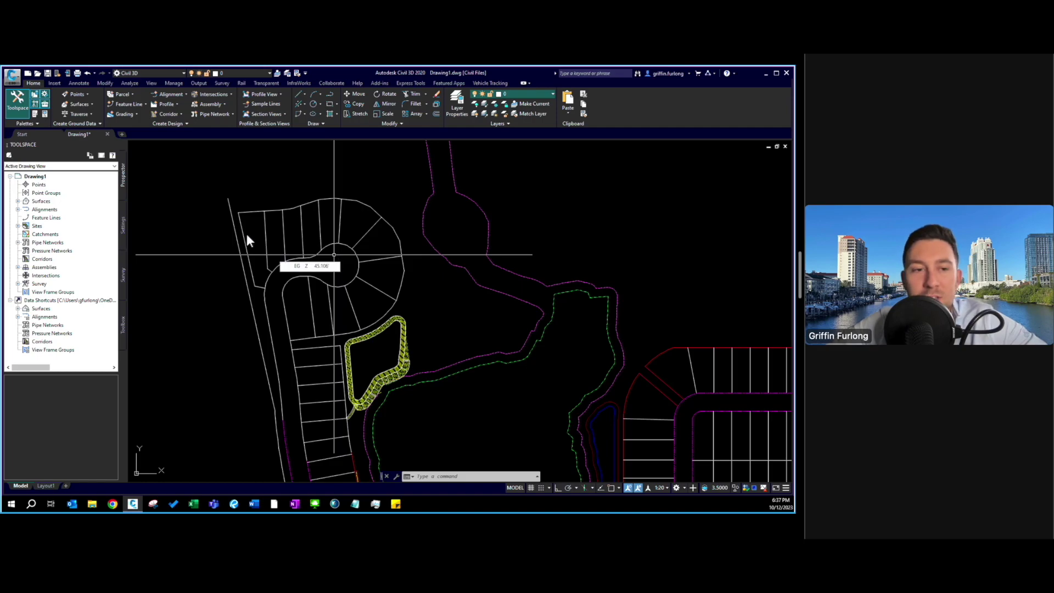
{"action": "left_click", "coordinate": [18, 201]}
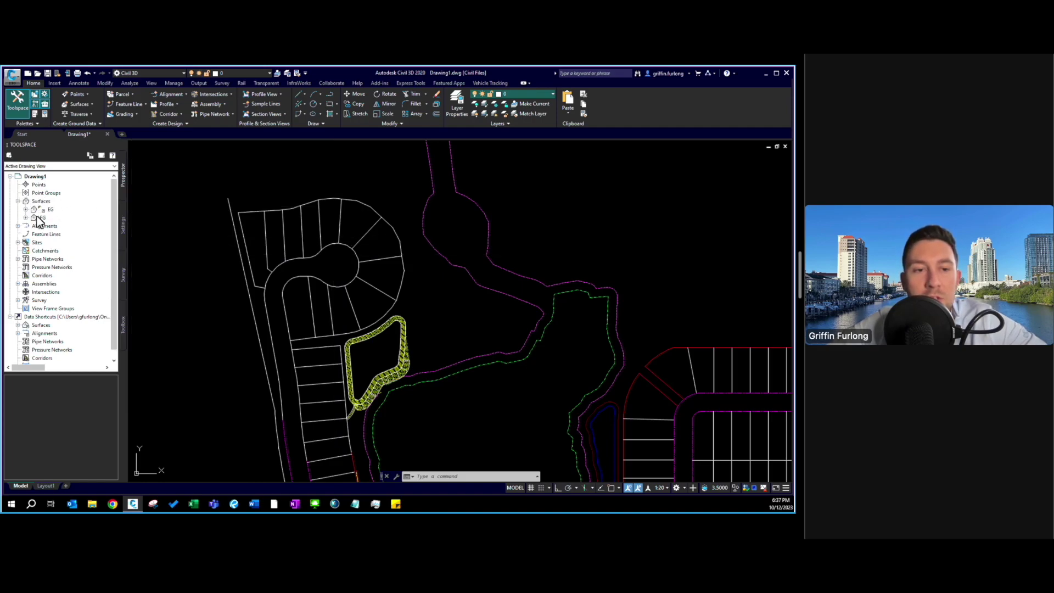
{"action": "left_click", "coordinate": [26, 217]}
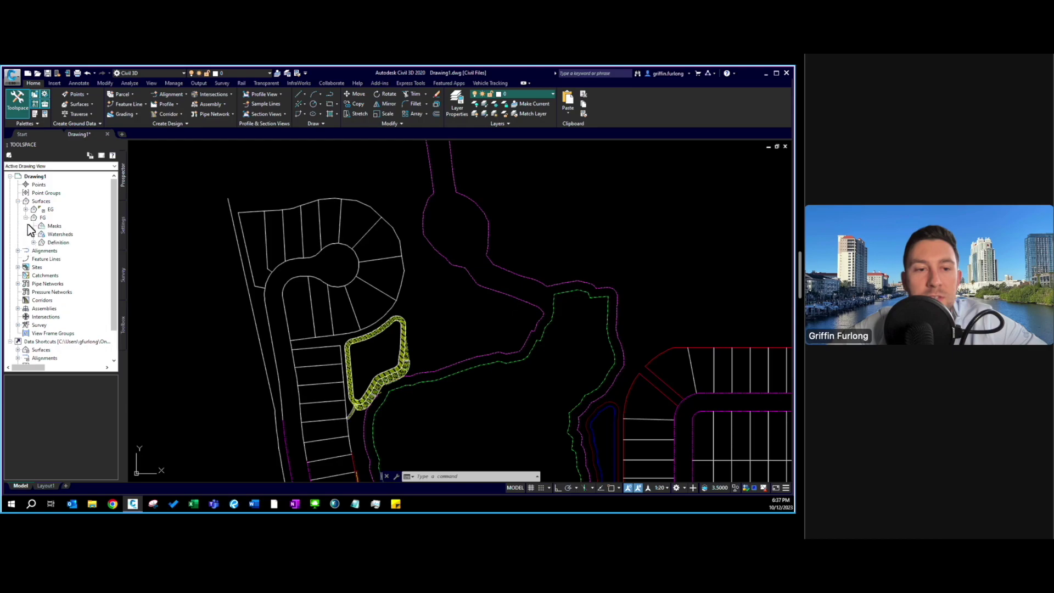
{"action": "left_click", "coordinate": [34, 242]}
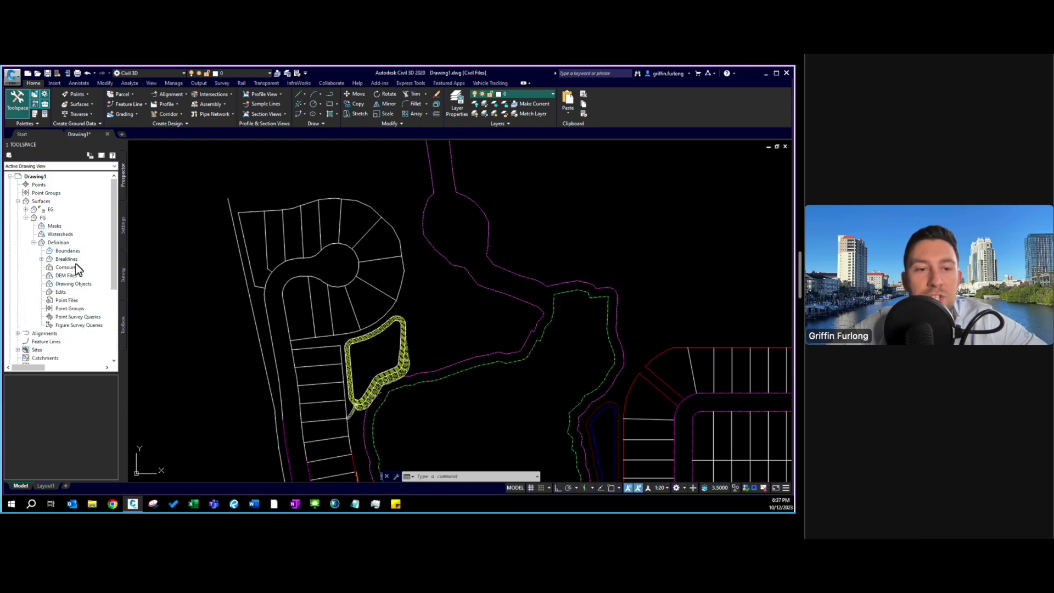
{"action": "left_click", "coordinate": [42, 259]}
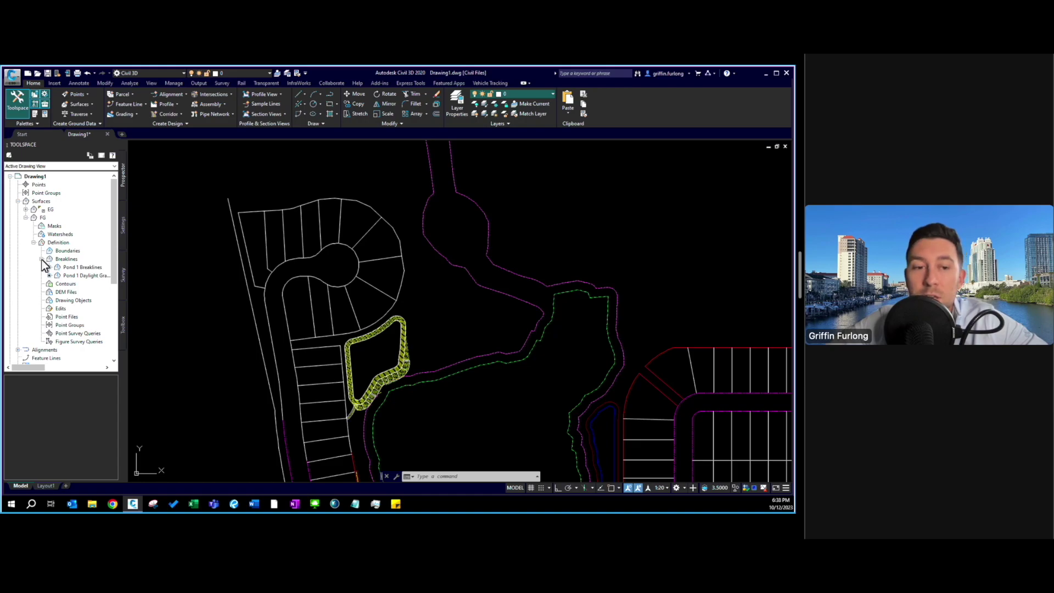
{"action": "left_click", "coordinate": [411, 309]}
Select the cul-de-sac, pond-side and pond outlet lot feature lines.
{"action": "left_click", "coordinate": [215, 210]}
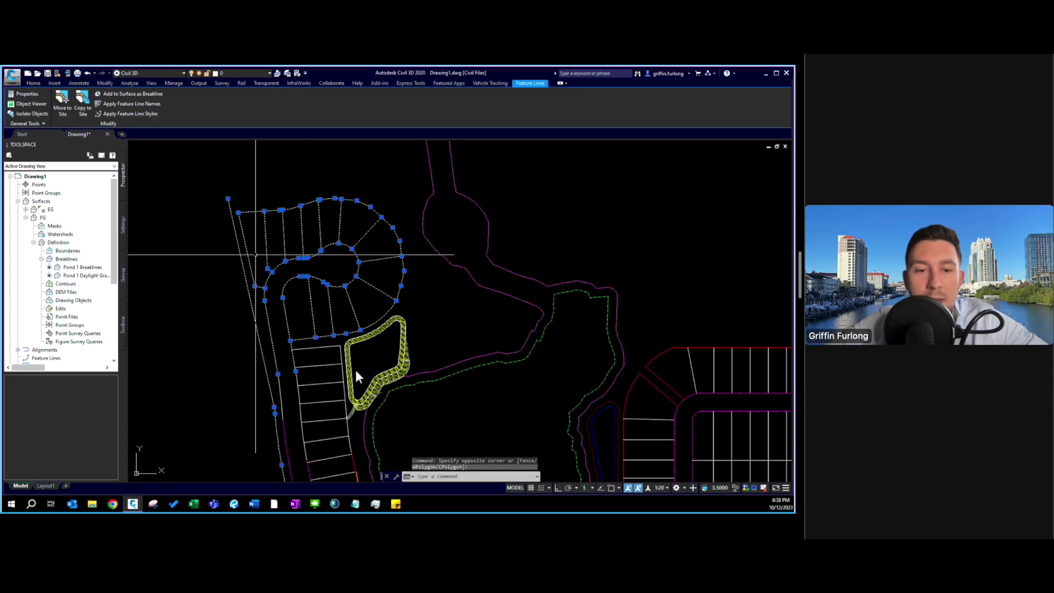
{"action": "left_click", "coordinate": [334, 445]}
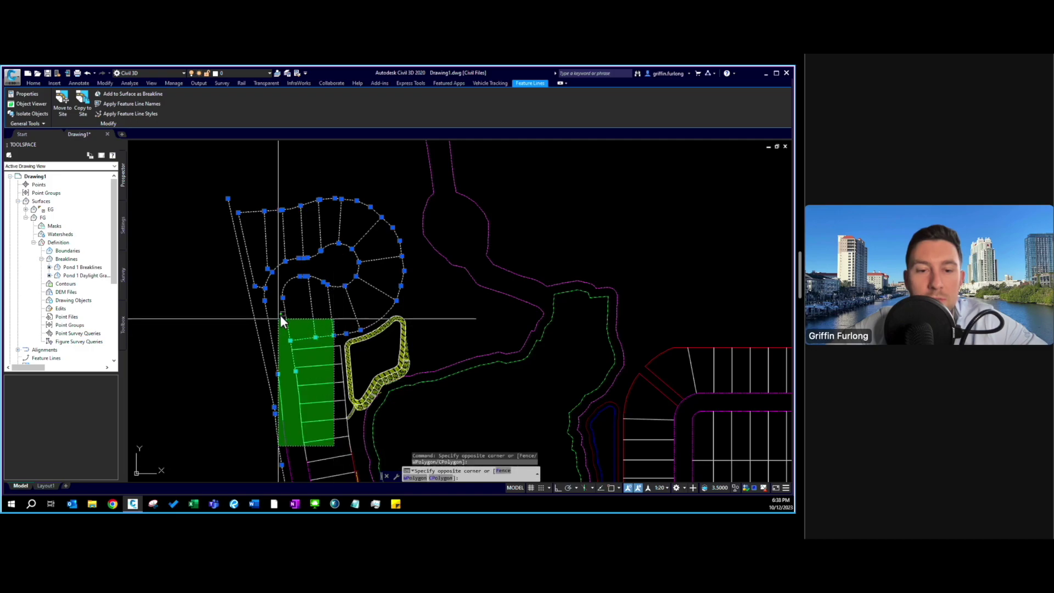
{"action": "left_click", "coordinate": [299, 300]}
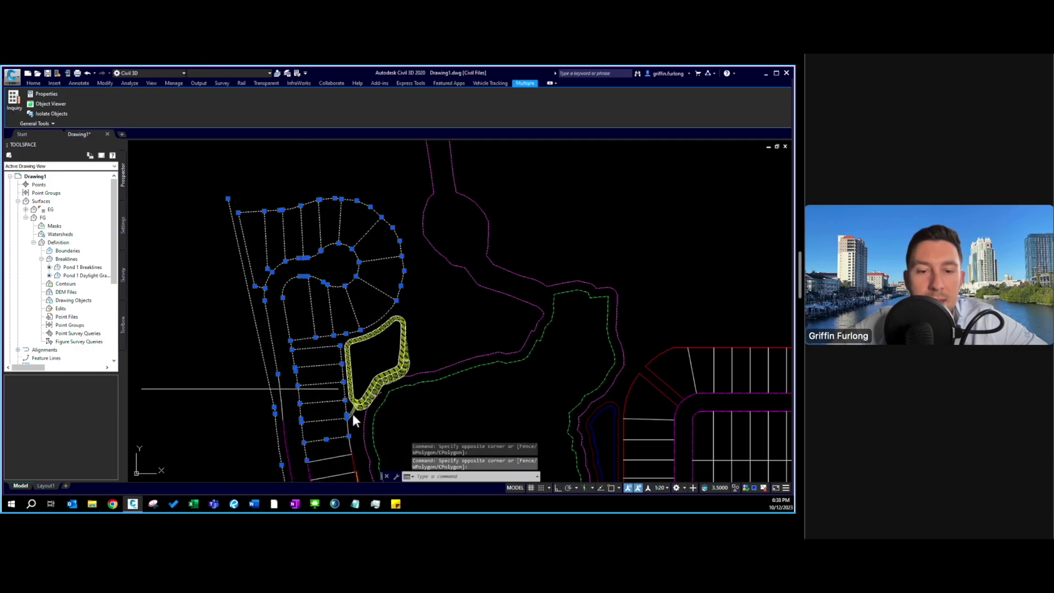
{"action": "scroll", "coordinate": [352, 419], "scroll_direction": "up", "scroll_amount": 5}
{"action": "scroll", "coordinate": [309, 261], "scroll_direction": "down", "scroll_amount": 3}
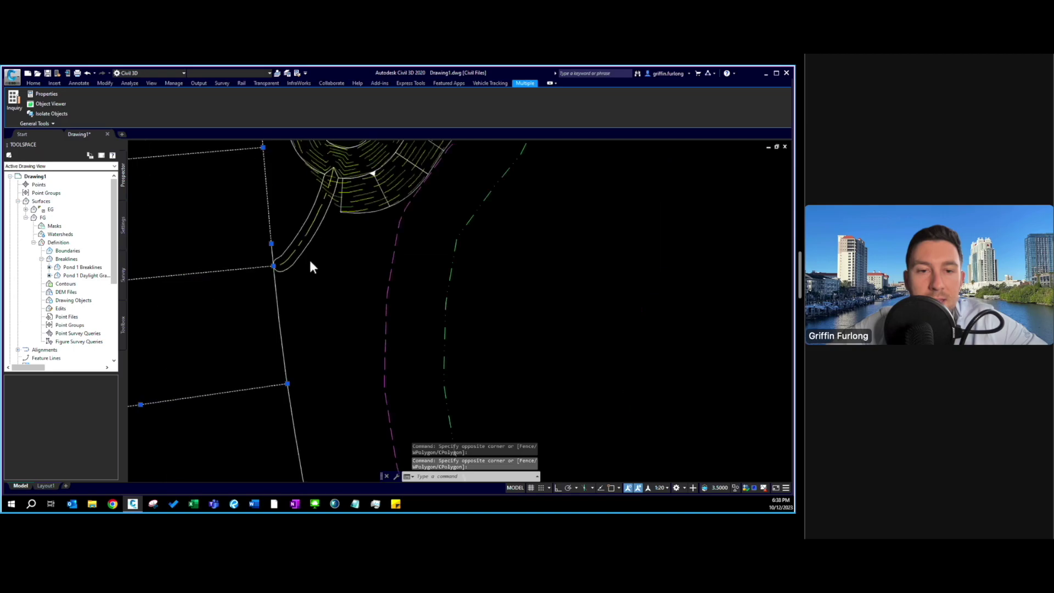
{"action": "left_click", "coordinate": [318, 239]}
{"action": "left_click", "coordinate": [294, 220]}
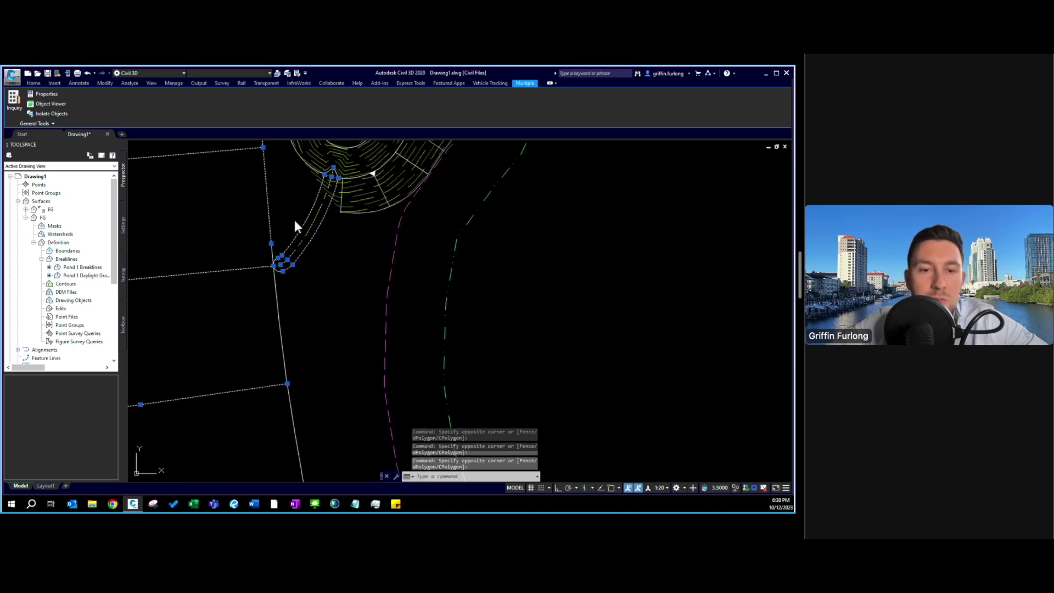
{"action": "scroll", "coordinate": [295, 221], "scroll_direction": "down", "scroll_amount": 3}
{"action": "scroll", "coordinate": [295, 222], "scroll_direction": "down", "scroll_amount": 3}
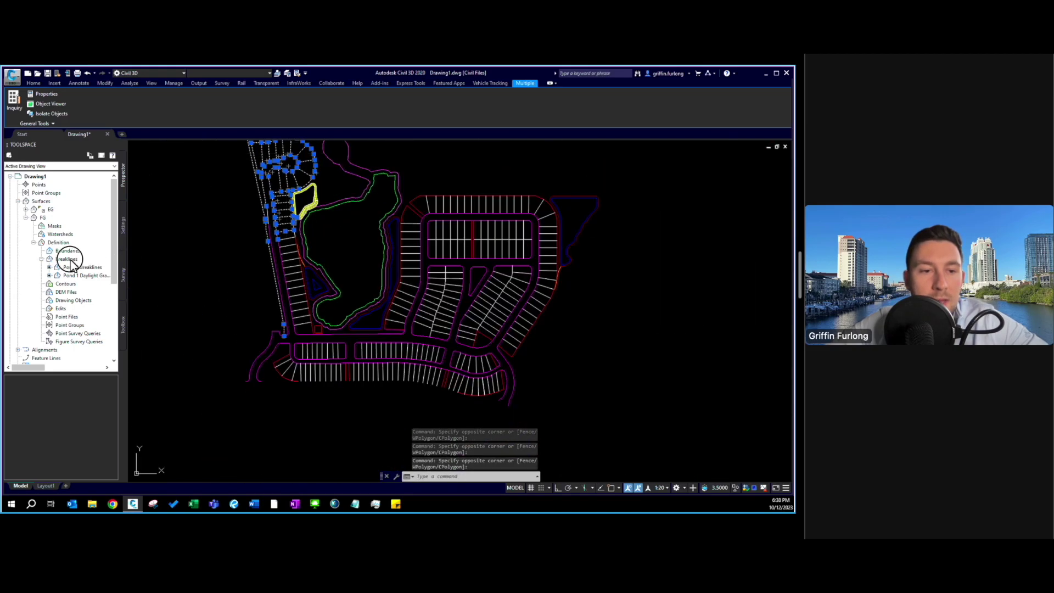
Add the selected lines to FG as a Standard breakline named Lots.
{"action": "left_click", "coordinate": [68, 259]}
{"action": "right_click", "coordinate": [70, 259]}
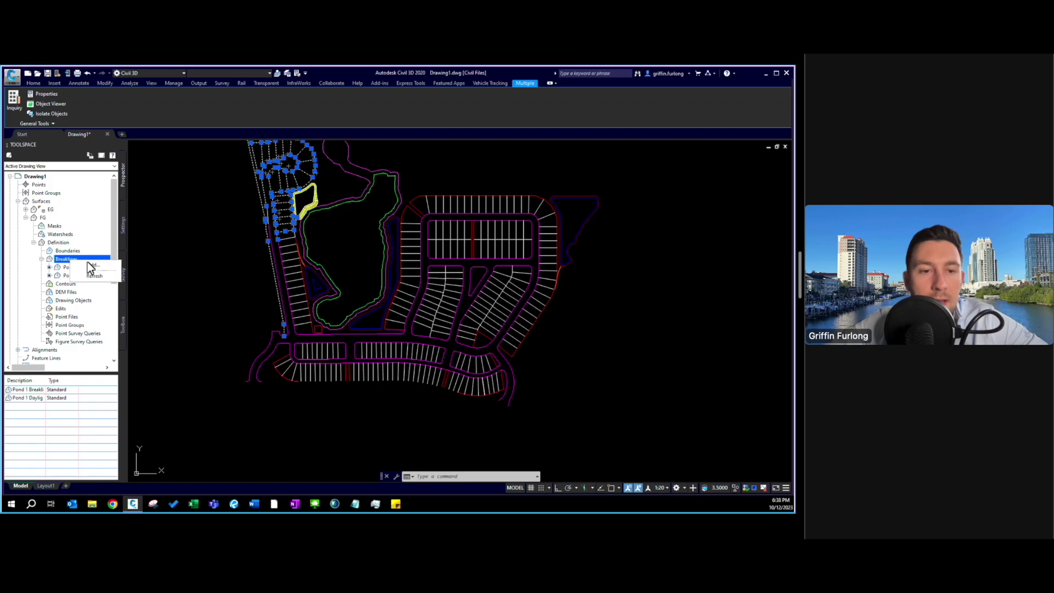
{"action": "left_click", "coordinate": [92, 265]}
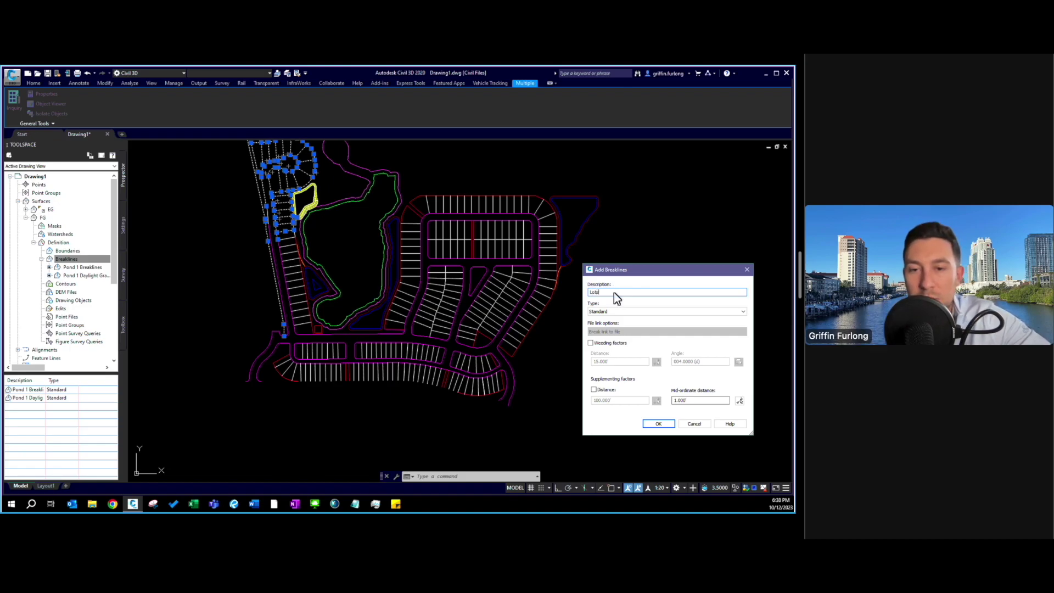
{"action": "left_click", "coordinate": [658, 423]}
{"action": "key", "text": "Escape"}
{"action": "key", "text": "Escape"}
{"action": "key", "text": "Escape"}
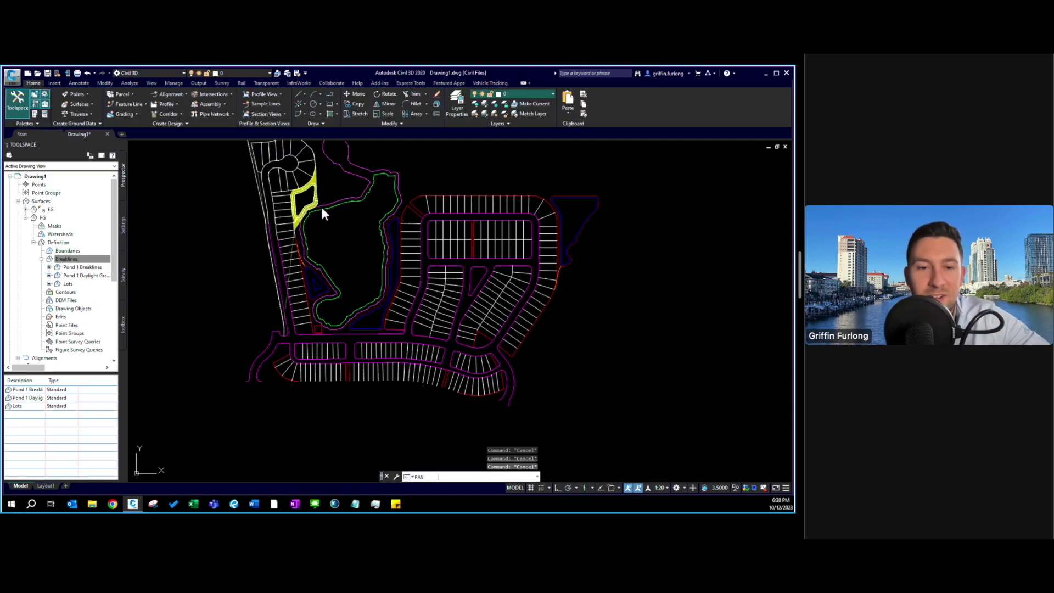
Pan toward the pond and zoom in on the FG triangles along its bank.
{"action": "key", "text": "Return"}
{"action": "left_click_drag", "start_coordinate": [277, 188], "coordinate": [295, 248]}
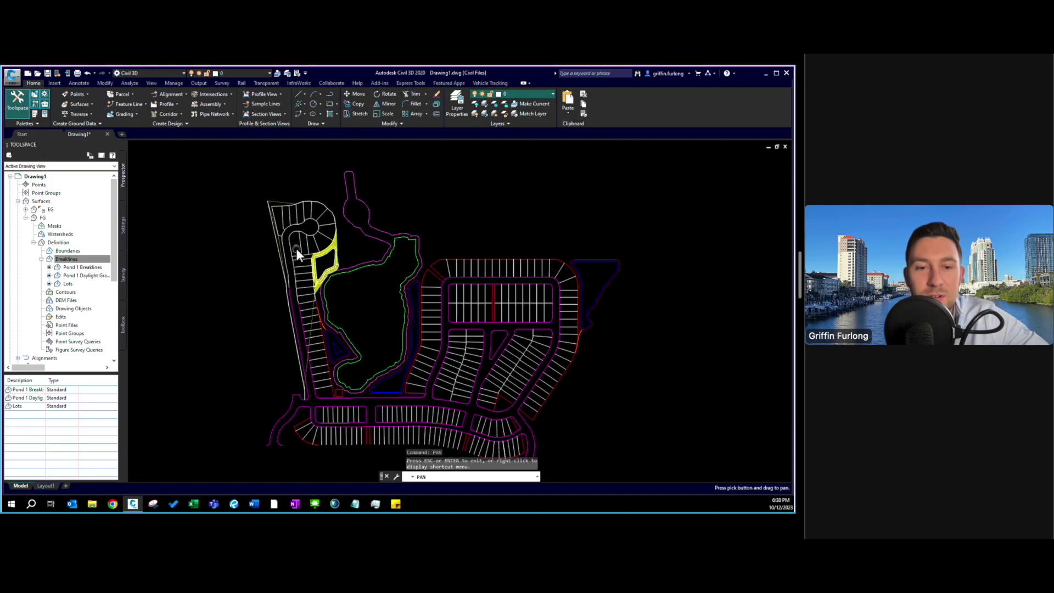
{"action": "scroll", "coordinate": [295, 248], "scroll_direction": "up", "scroll_amount": 2}
{"action": "scroll", "coordinate": [295, 248], "scroll_direction": "up", "scroll_amount": 5}
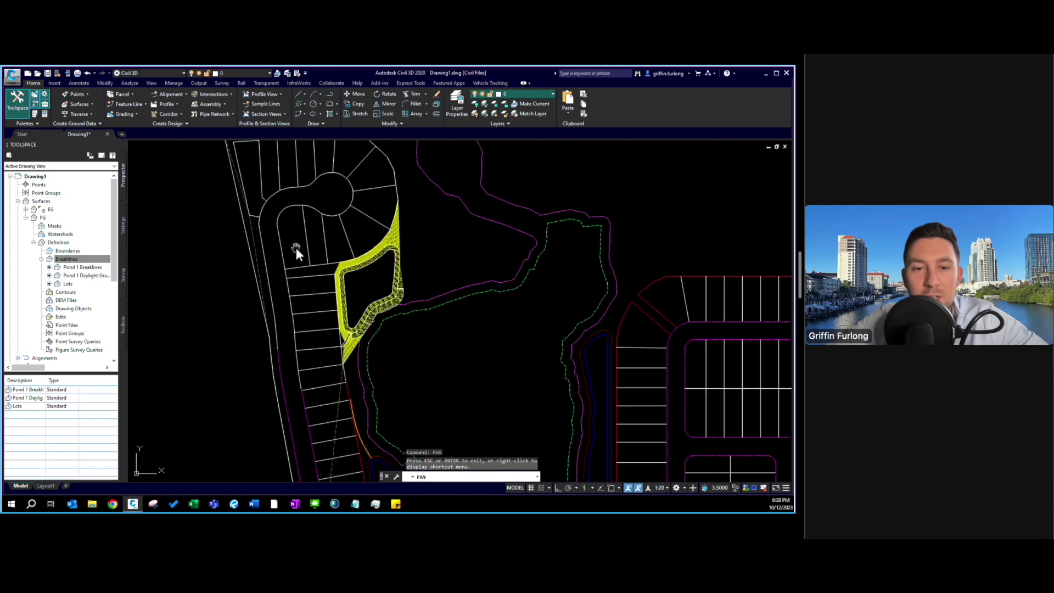
{"action": "key", "text": "Escape"}
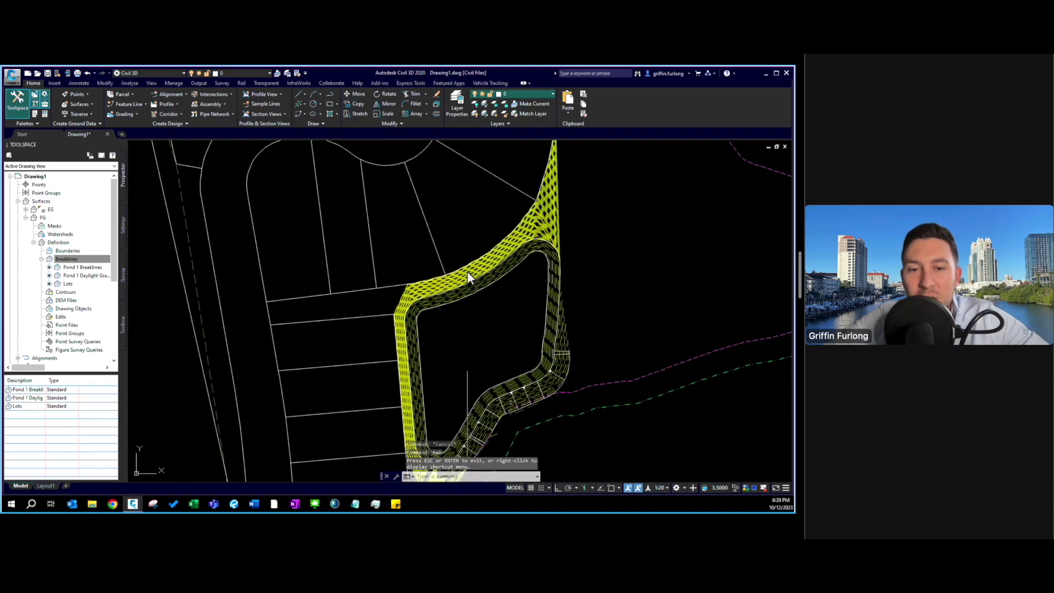
{"action": "scroll", "coordinate": [466, 271], "scroll_direction": "up", "scroll_amount": 3}
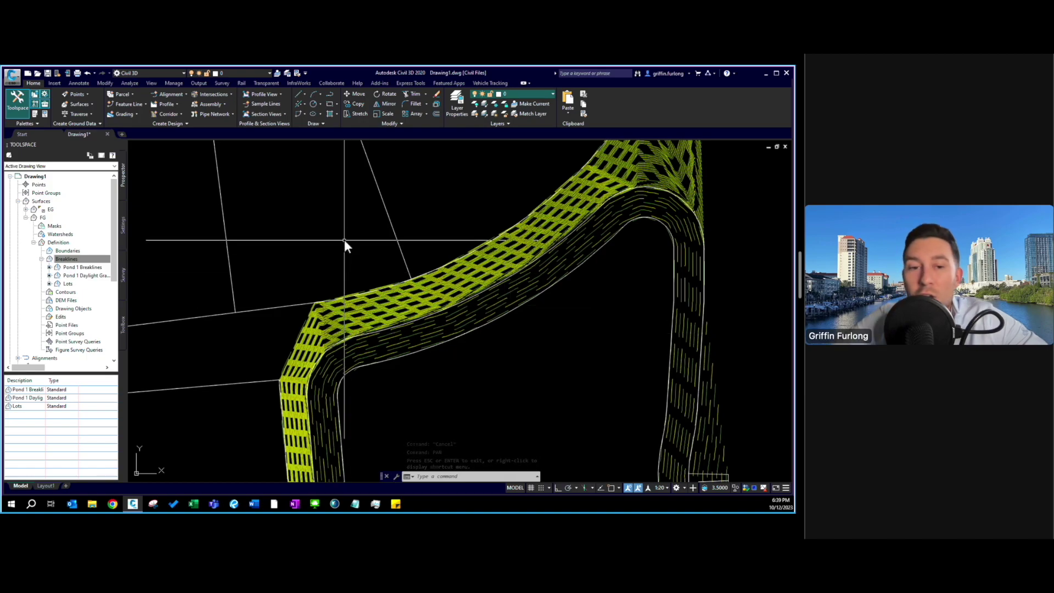
{"action": "mouse_move", "coordinate": [344, 240]}
{"action": "scroll", "coordinate": [344, 239], "scroll_direction": "down", "scroll_amount": 5}
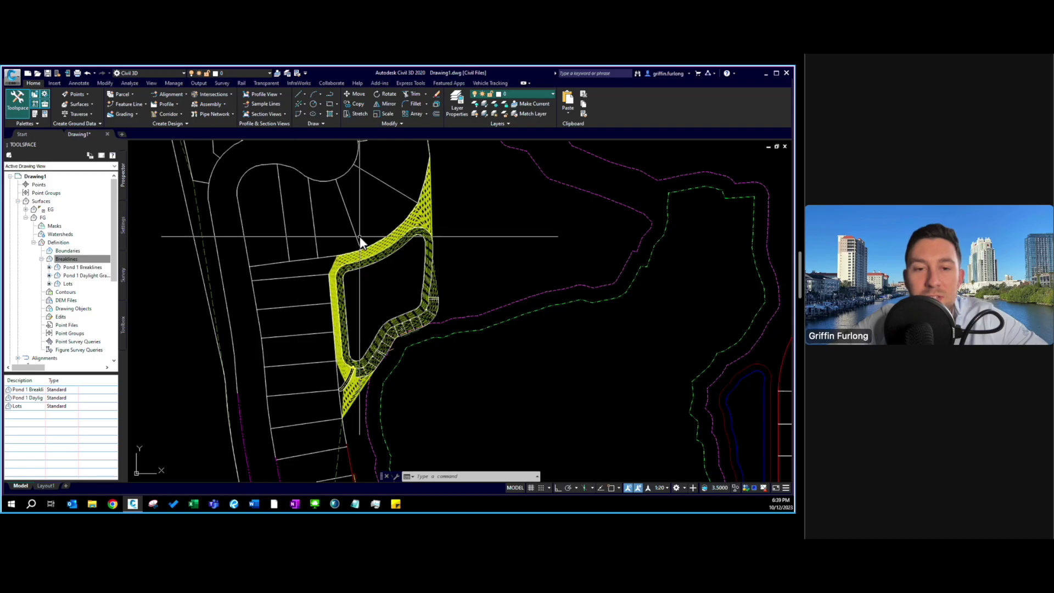
{"action": "scroll", "coordinate": [360, 236], "scroll_direction": "up", "scroll_amount": 5}
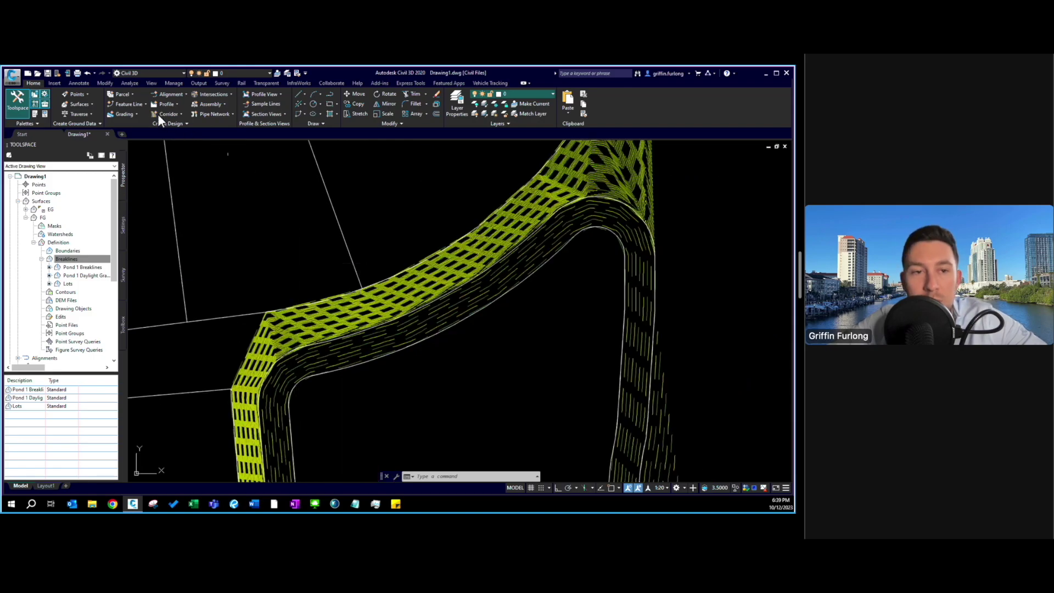
{"action": "left_click", "coordinate": [79, 83]}
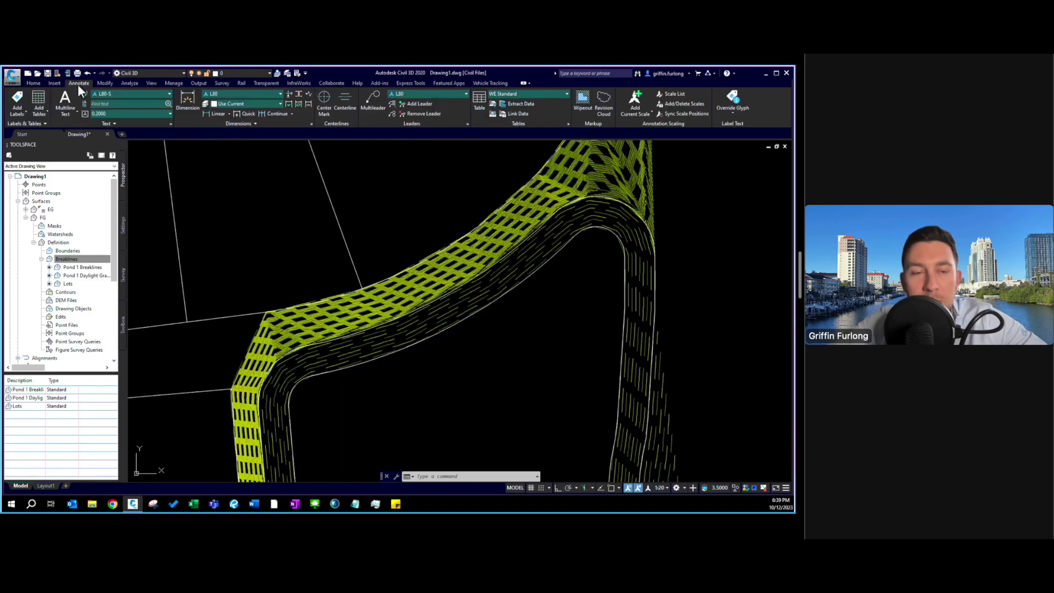
Place a One-point slope label from the FG surface on the graded pond bank.
{"action": "left_click", "coordinate": [18, 112]}
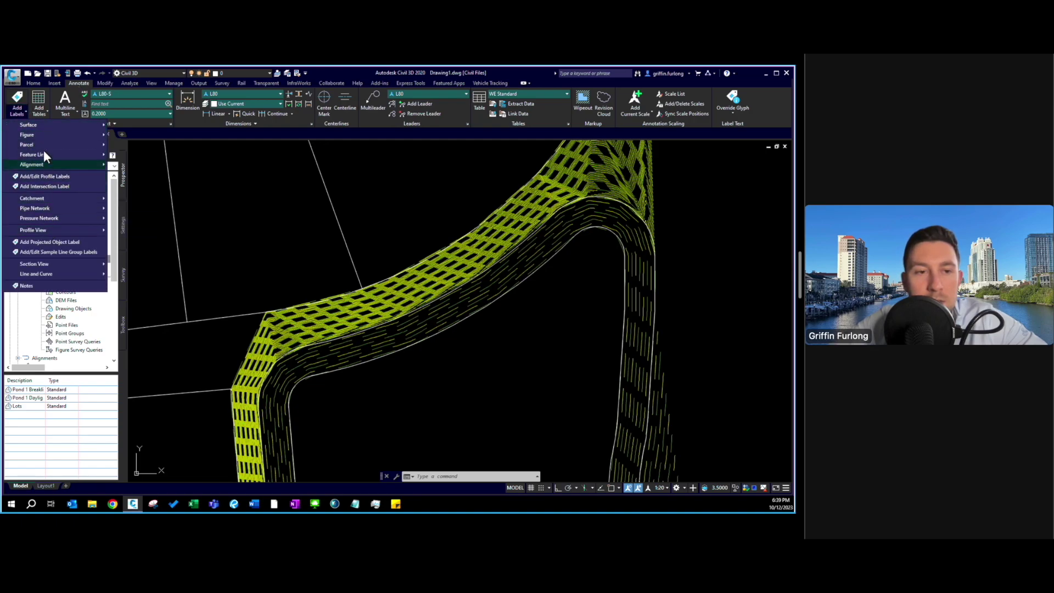
{"action": "mouse_move", "coordinate": [44, 125]}
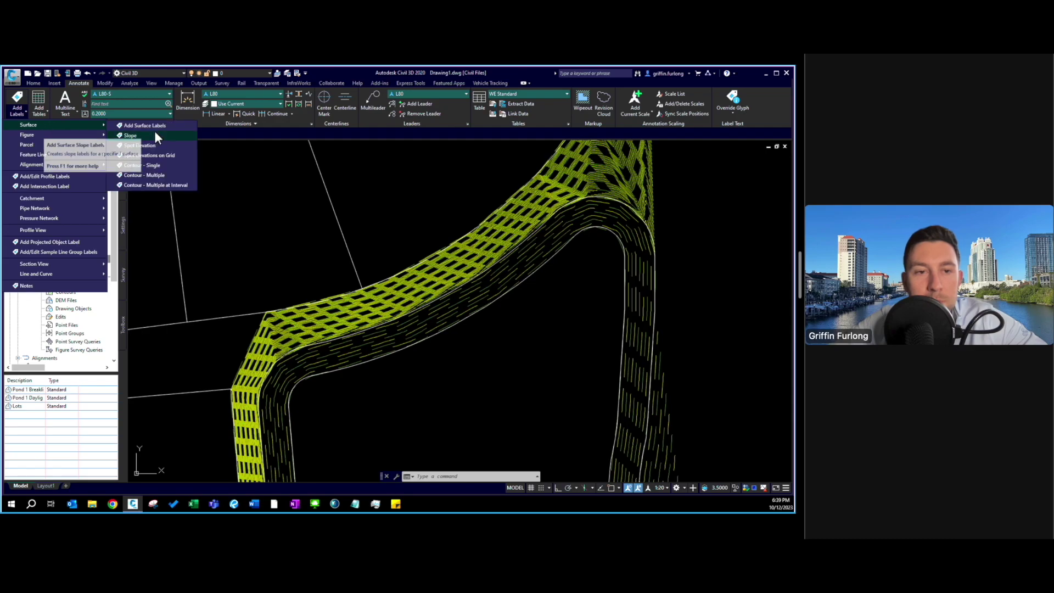
{"action": "left_click", "coordinate": [158, 136]}
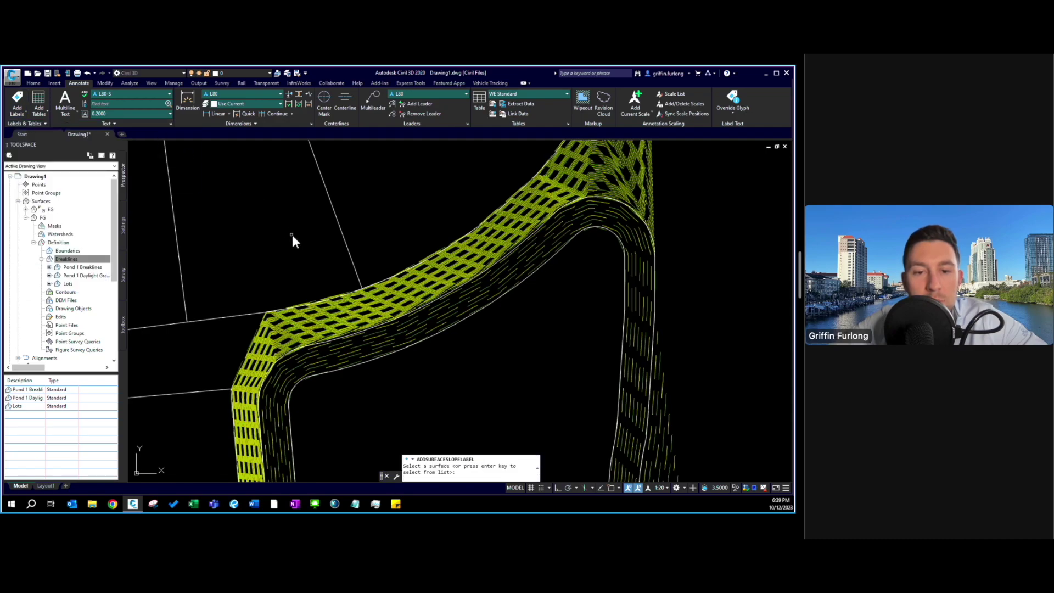
{"action": "mouse_move", "coordinate": [292, 238]}
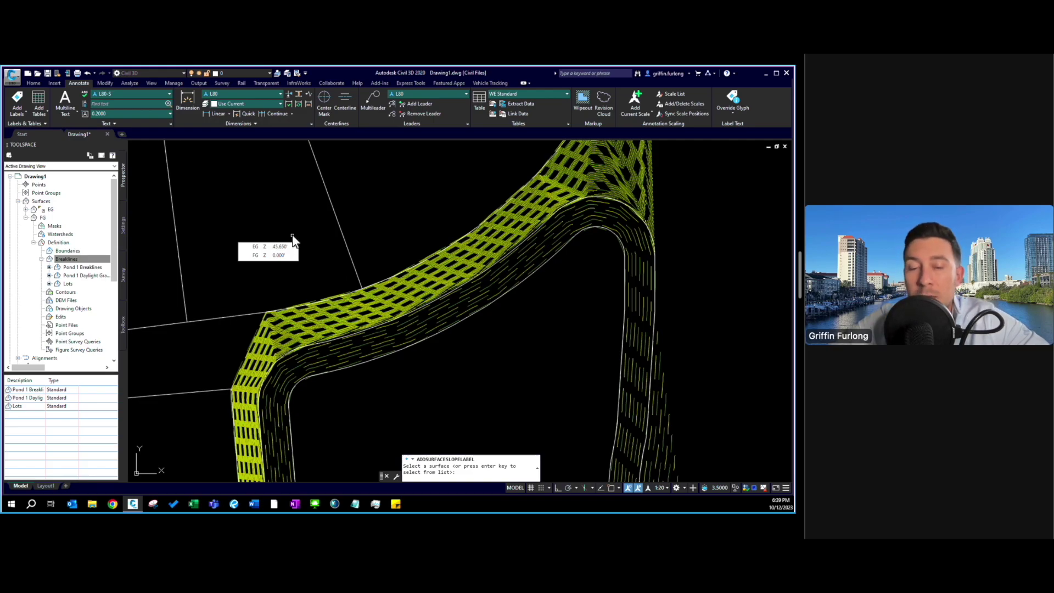
{"action": "key", "text": "Return"}
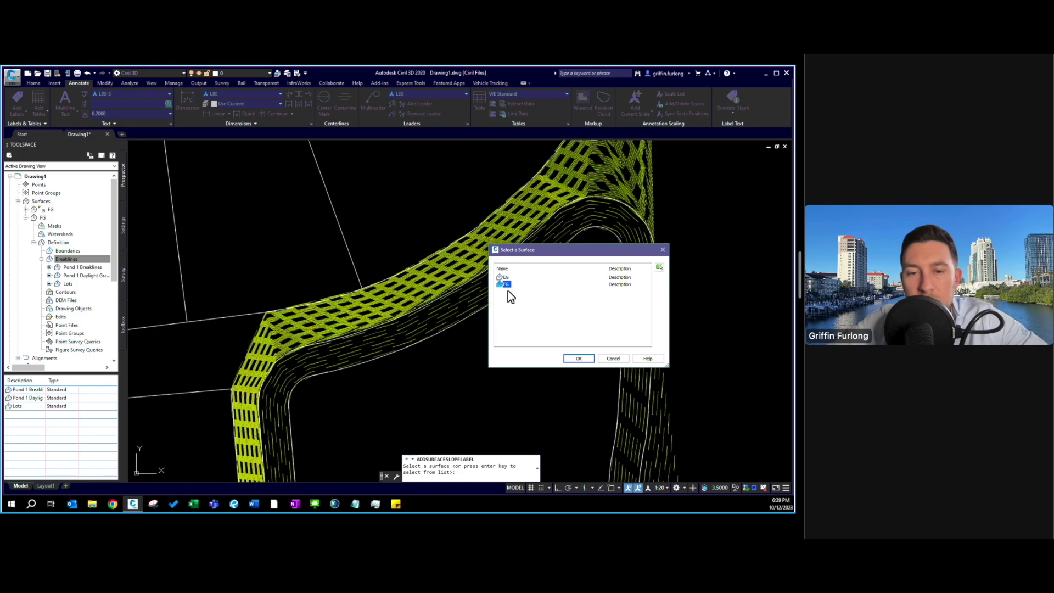
{"action": "left_click", "coordinate": [578, 359]}
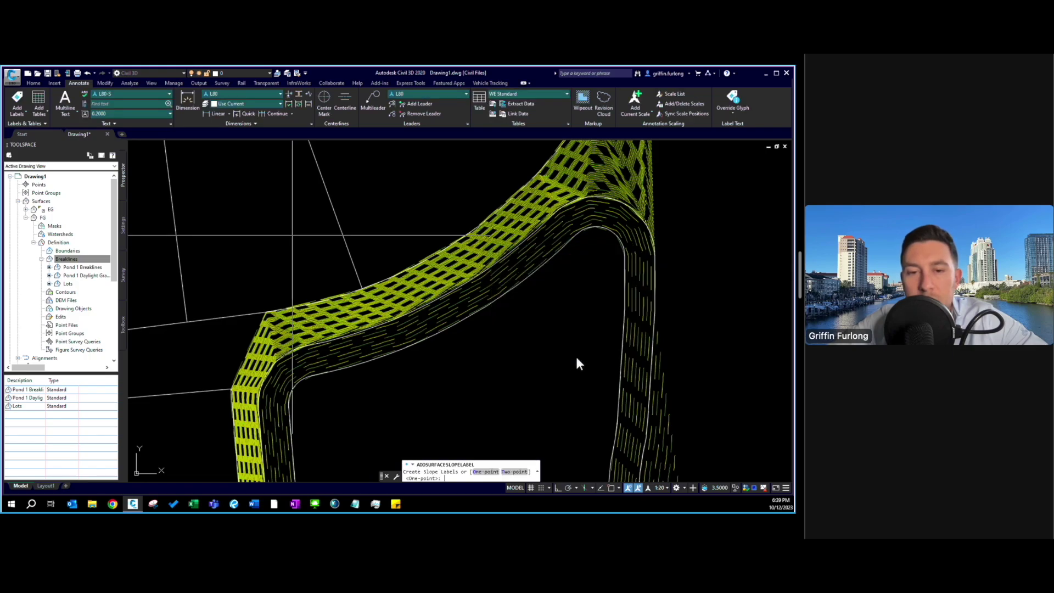
{"action": "left_click", "coordinate": [479, 472]}
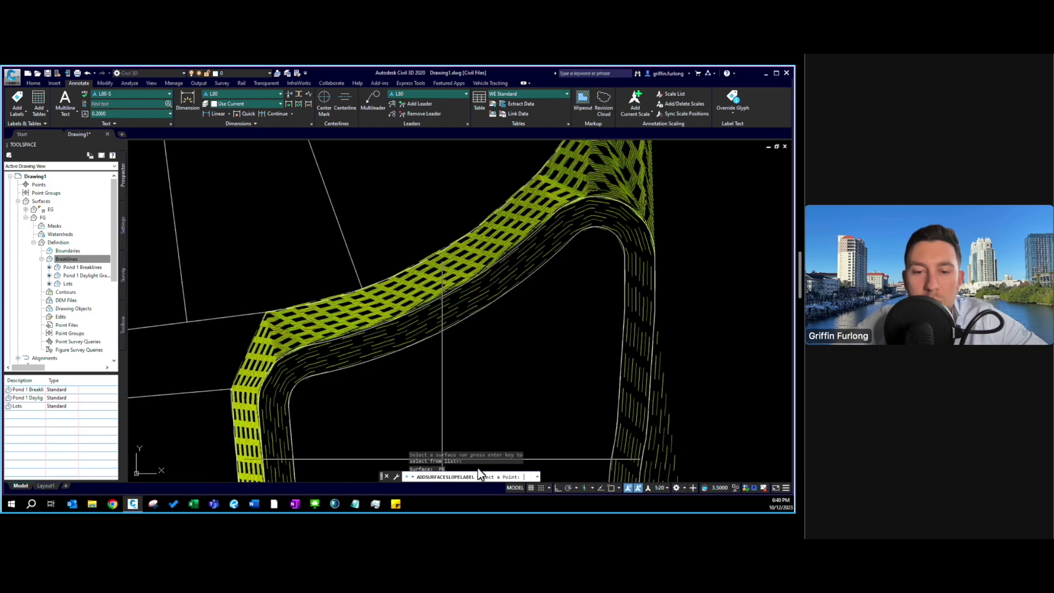
{"action": "left_click", "coordinate": [402, 292]}
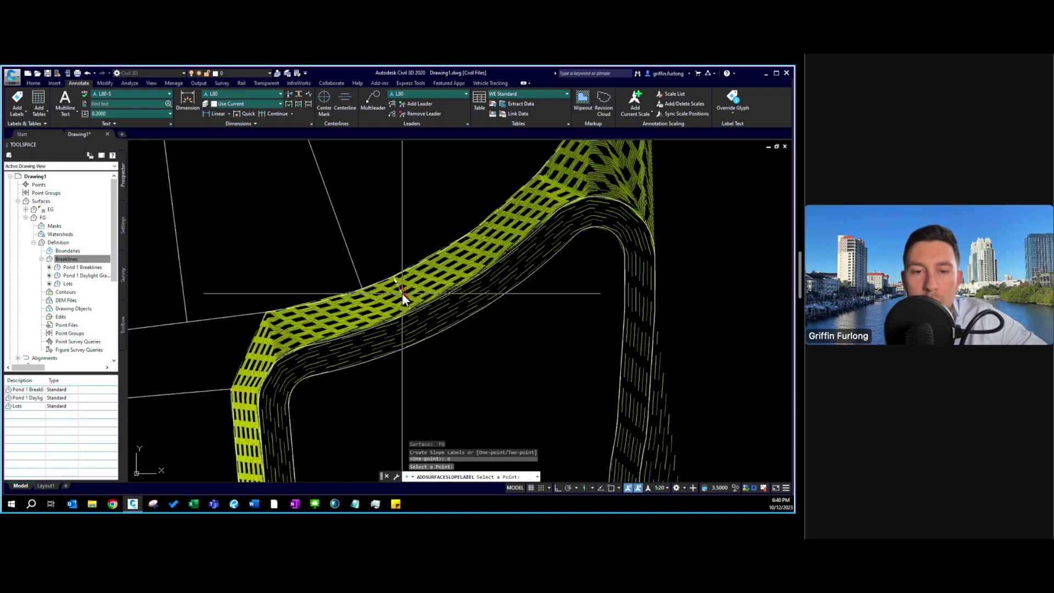
{"action": "key", "text": "Escape"}
{"action": "scroll", "coordinate": [408, 300], "scroll_direction": "up", "scroll_amount": 3}
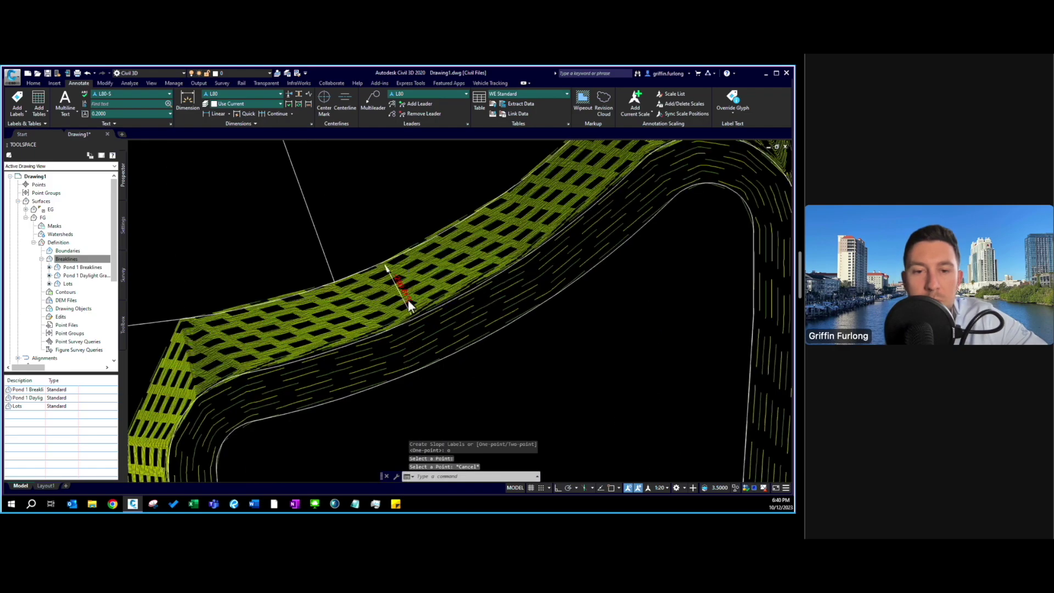
{"action": "scroll", "coordinate": [407, 300], "scroll_direction": "up", "scroll_amount": 2}
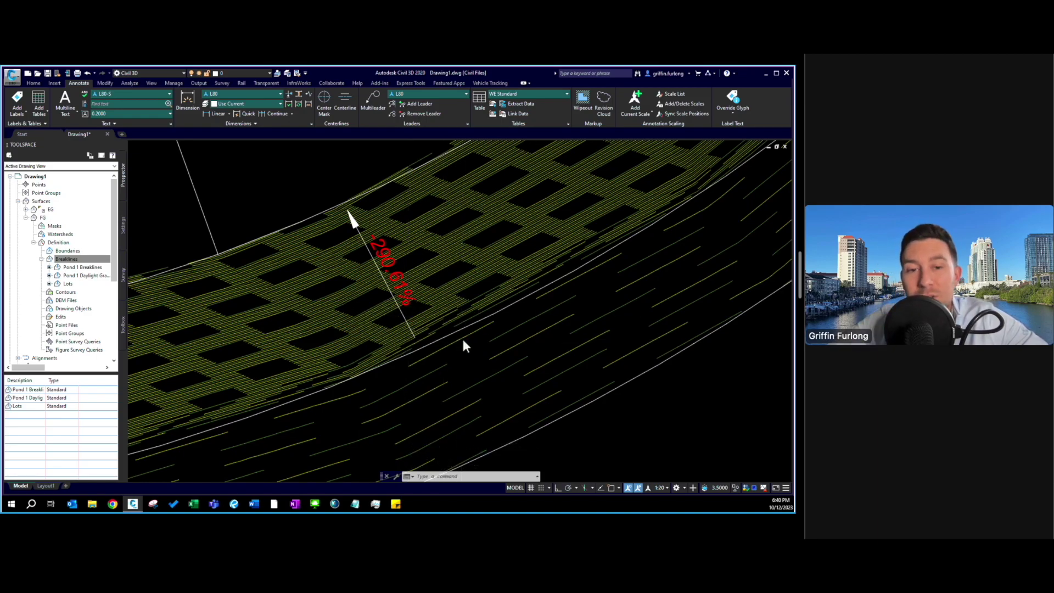
{"action": "scroll", "coordinate": [463, 339], "scroll_direction": "down", "scroll_amount": 8}
{"action": "key", "text": "Escape"}
{"action": "scroll", "coordinate": [436, 338], "scroll_direction": "up", "scroll_amount": 2}
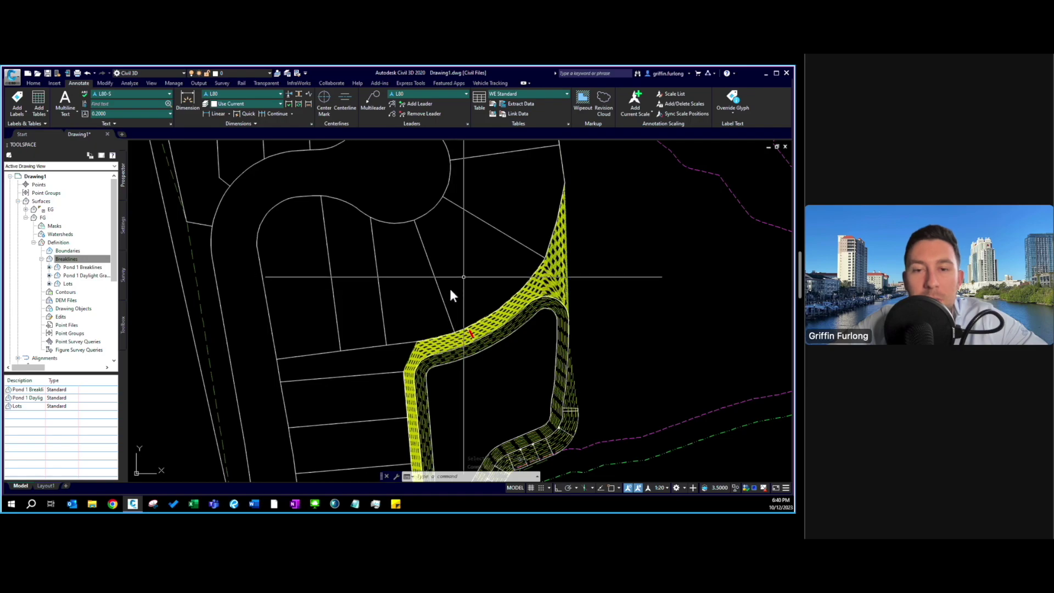
{"action": "left_click", "coordinate": [34, 83]}
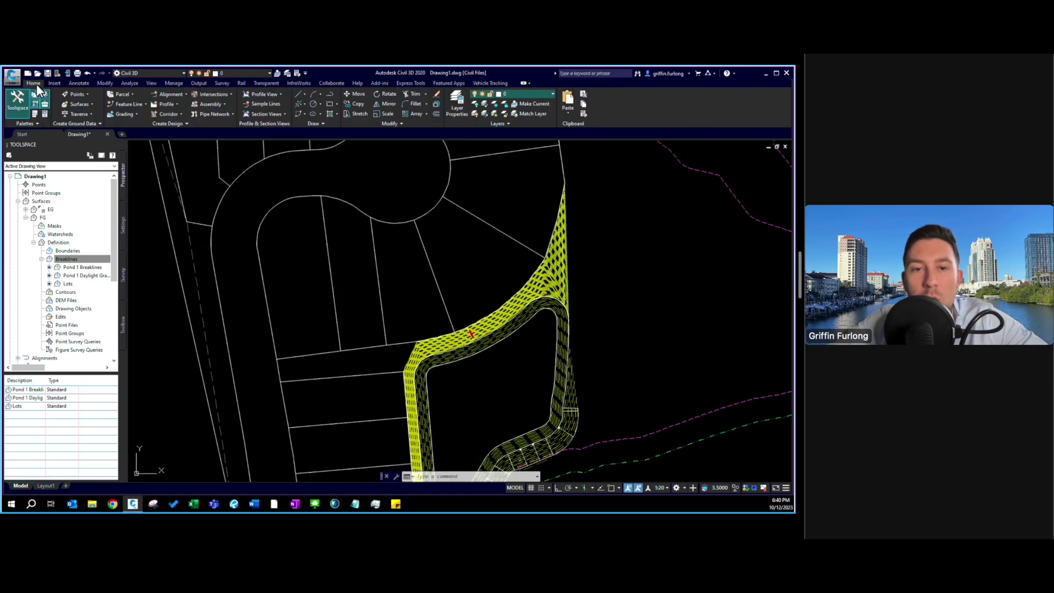
{"action": "left_click", "coordinate": [459, 286]}
{"action": "left_click", "coordinate": [409, 286]}
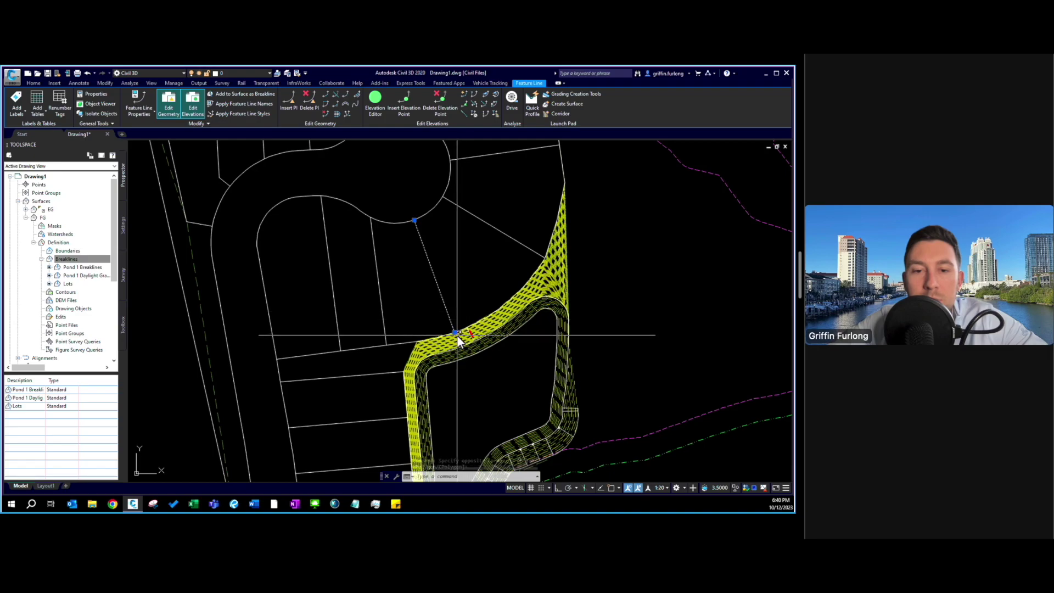
{"action": "scroll", "coordinate": [453, 337], "scroll_direction": "up", "scroll_amount": 2}
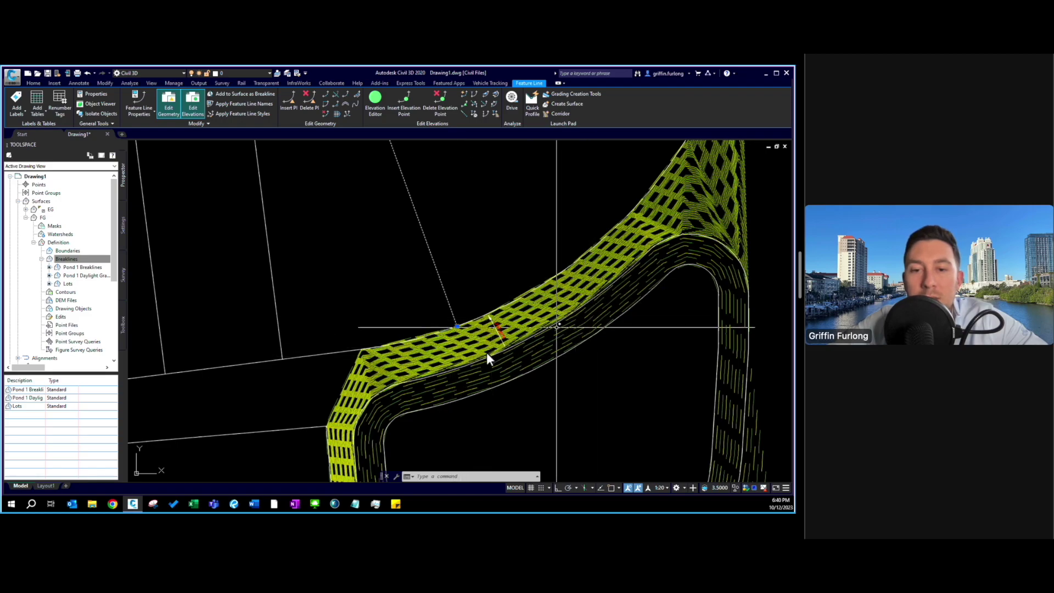
{"action": "key", "text": "Escape"}
{"action": "scroll", "coordinate": [465, 362], "scroll_direction": "up", "scroll_amount": 2}
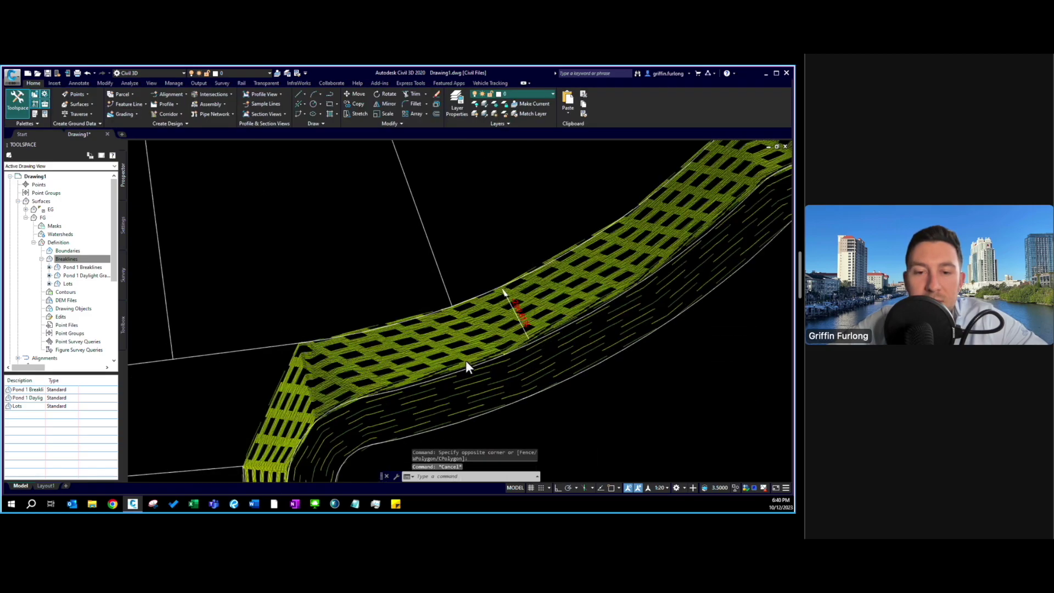
{"action": "scroll", "coordinate": [466, 362], "scroll_direction": "up", "scroll_amount": 2}
{"action": "left_click", "coordinate": [467, 373]}
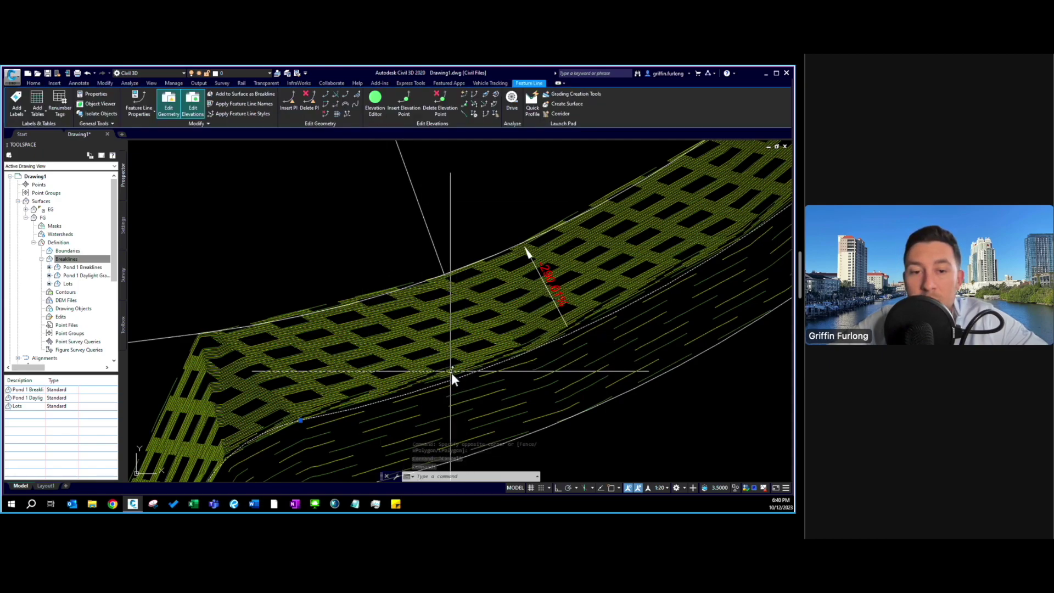
{"action": "left_click", "coordinate": [376, 103]}
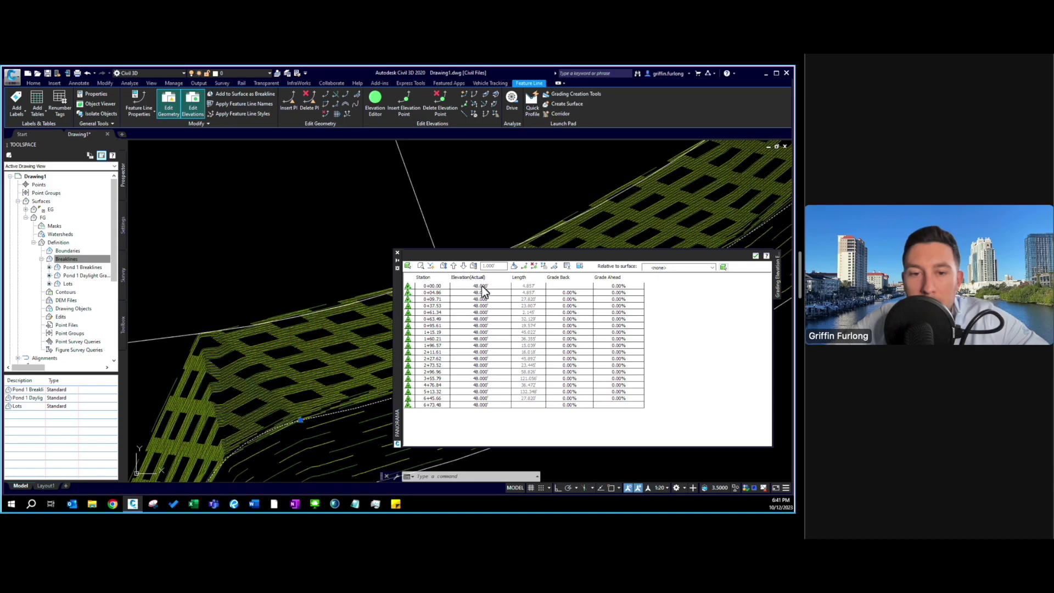
{"action": "left_click", "coordinate": [396, 253]}
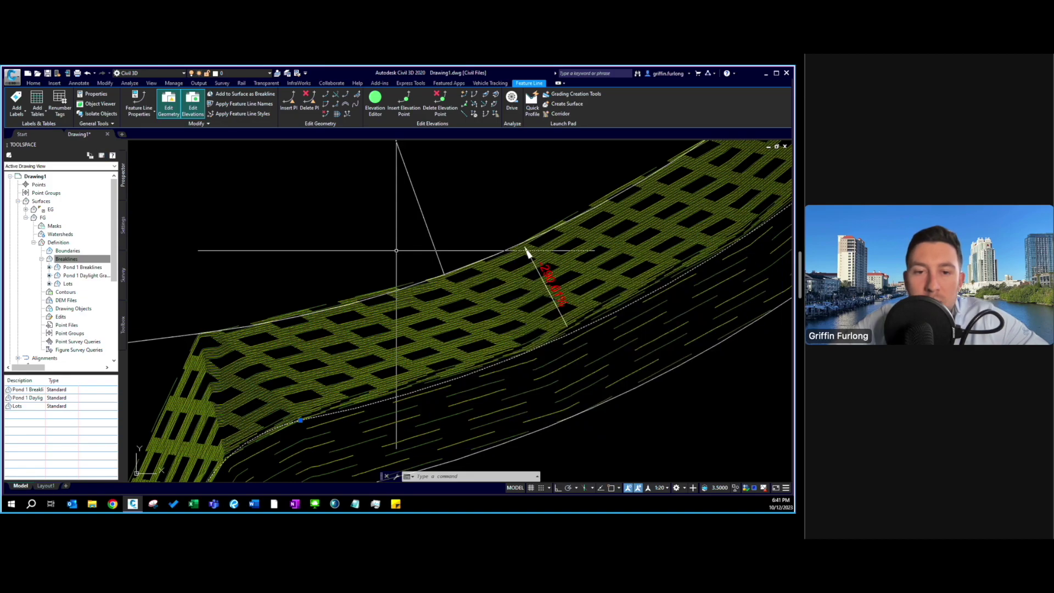
{"action": "key", "text": "Escape"}
{"action": "key", "text": "Escape"}
Select the slanted lot feature line and start Quick Elevation Edit on it.
{"action": "scroll", "coordinate": [429, 247], "scroll_direction": "down", "scroll_amount": 1}
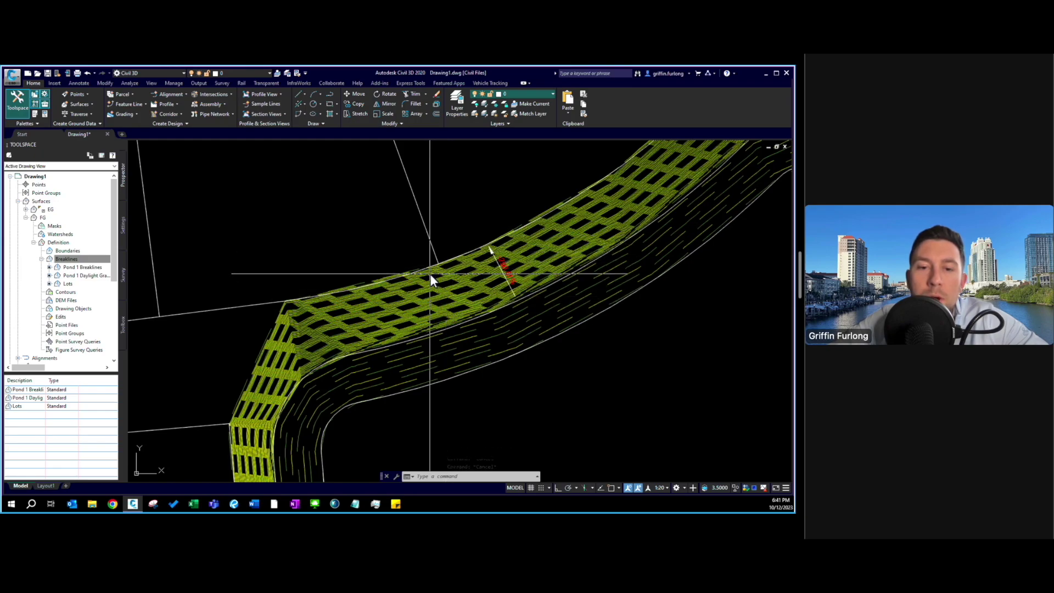
{"action": "left_click", "coordinate": [446, 232]}
{"action": "left_click", "coordinate": [386, 225]}
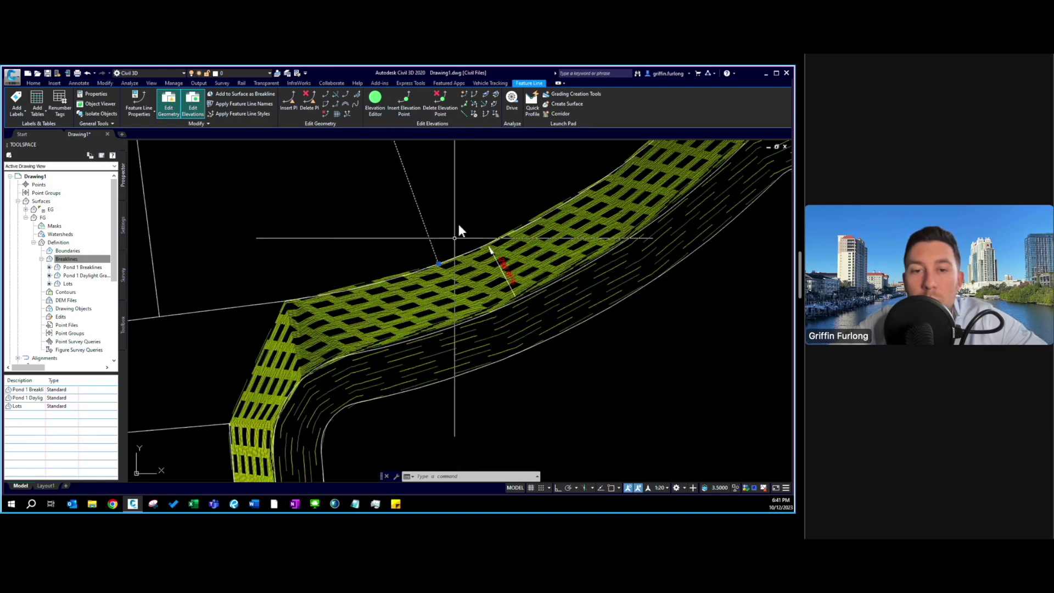
{"action": "left_click", "coordinate": [464, 97]}
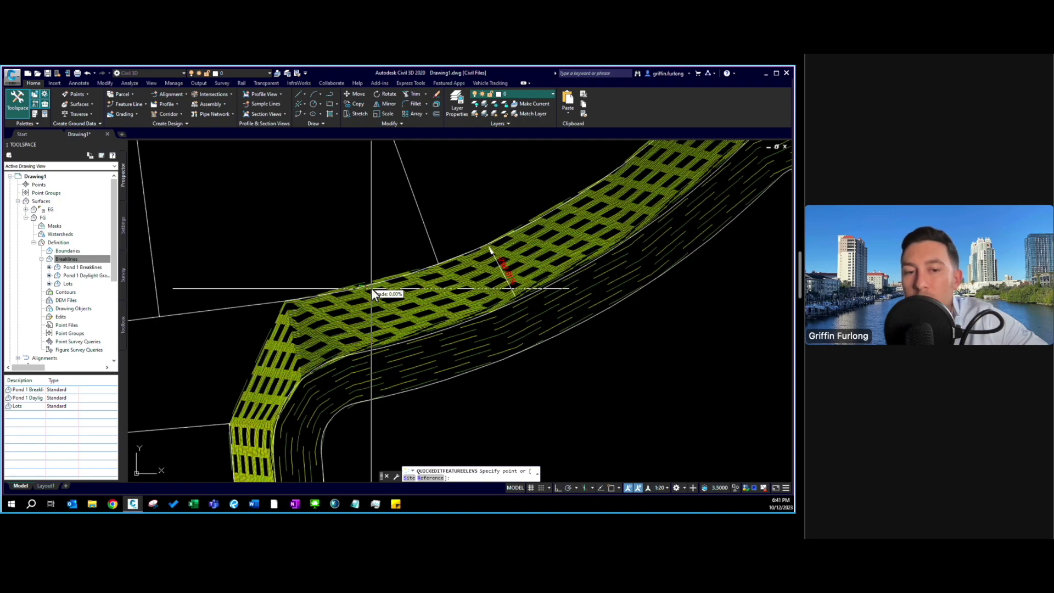
Set the top-of-slope breakline vertex to elevation 49 and zoom to check contours.
{"action": "left_click", "coordinate": [438, 263]}
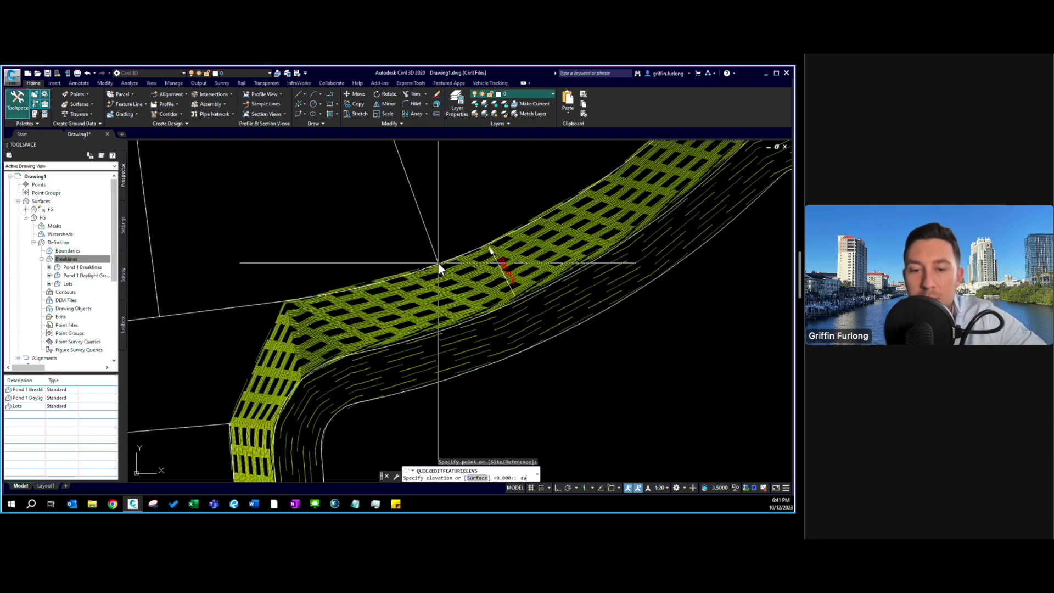
{"action": "type", "text": "49"}
{"action": "key", "text": "Return"}
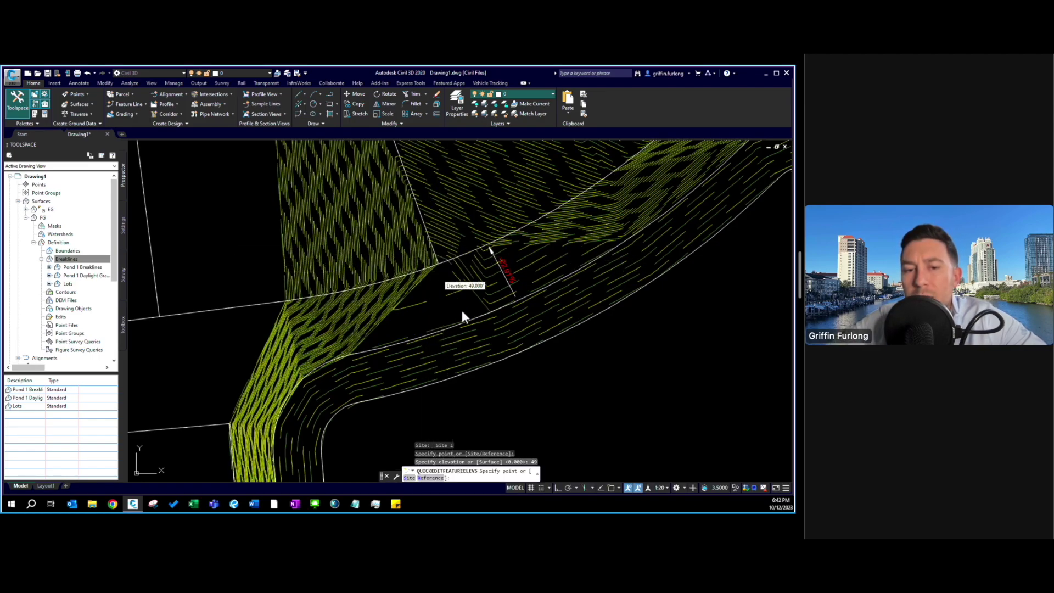
{"action": "scroll", "coordinate": [509, 286], "scroll_direction": "up", "scroll_amount": 3}
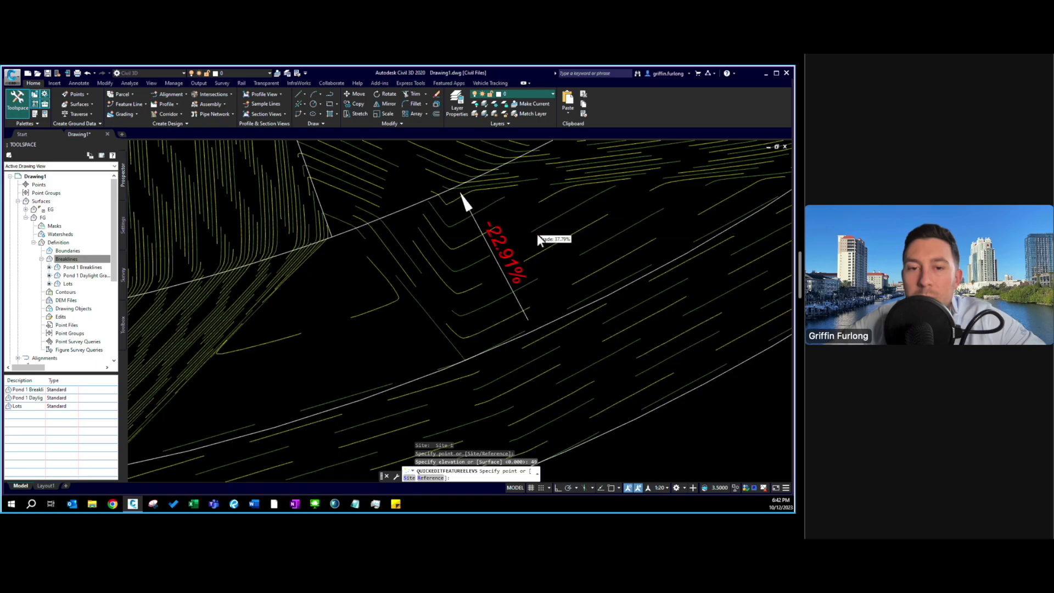
{"action": "scroll", "coordinate": [536, 233], "scroll_direction": "down", "scroll_amount": 2}
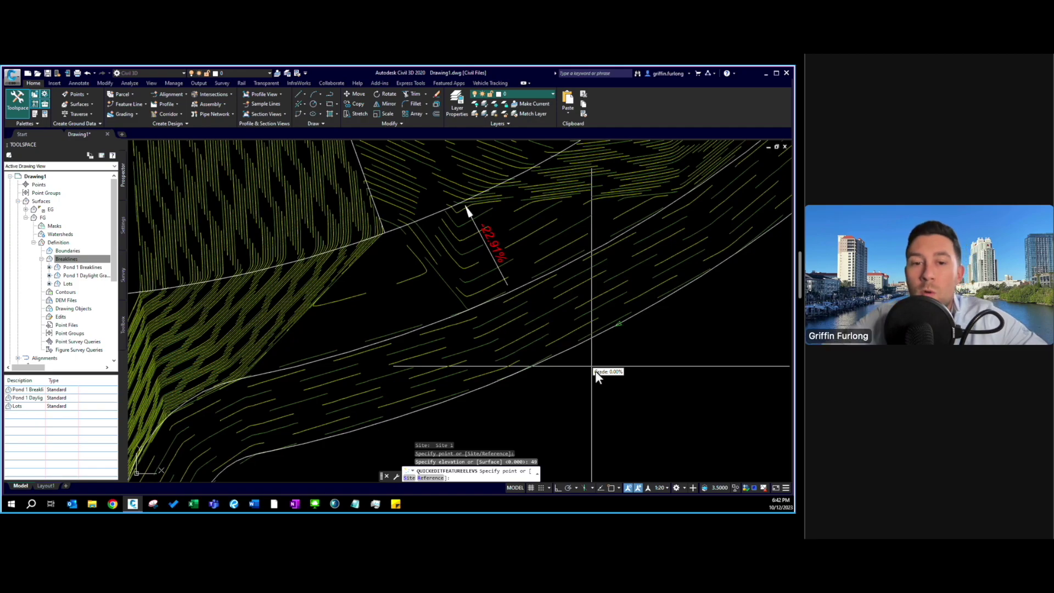
{"action": "scroll", "coordinate": [598, 297], "scroll_direction": "down", "scroll_amount": 5}
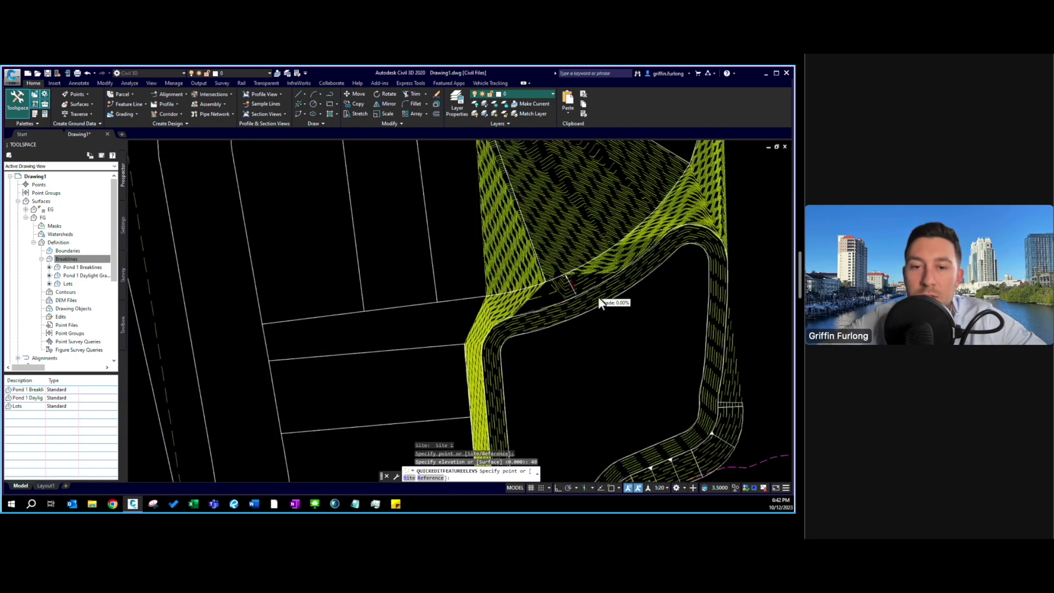
Set the next two slope breakline vertices to elevation 49.
{"action": "scroll", "coordinate": [556, 297], "scroll_direction": "up", "scroll_amount": 5}
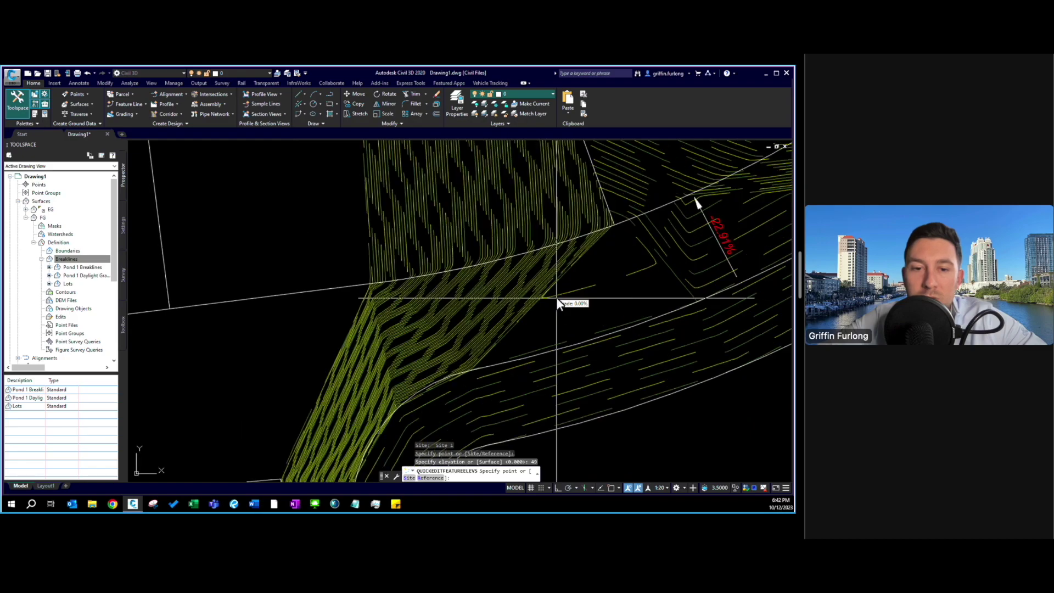
{"action": "left_click", "coordinate": [372, 286]}
{"action": "type", "text": "49"}
{"action": "key", "text": "Return"}
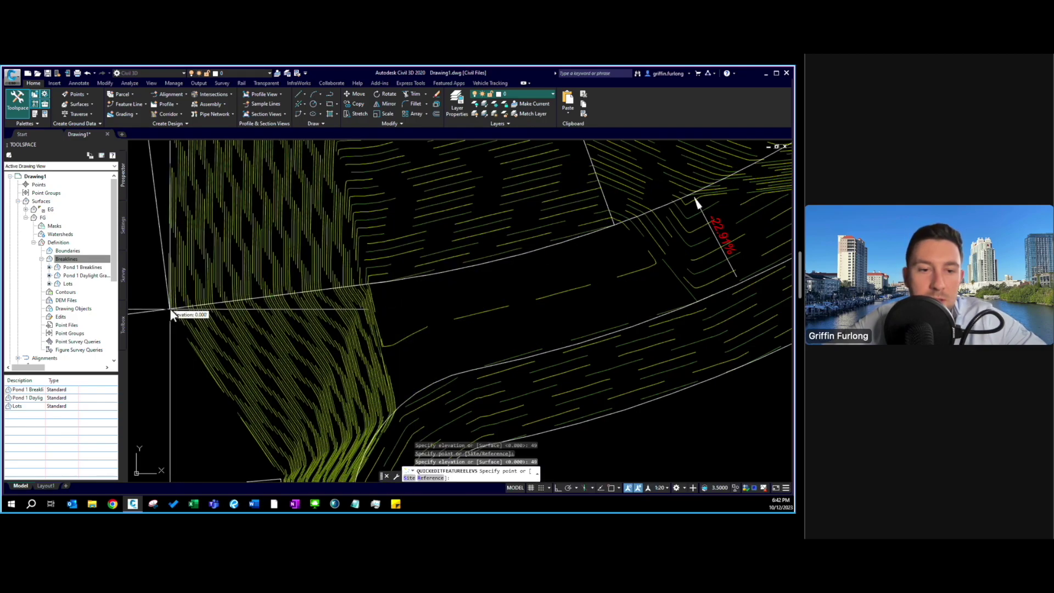
{"action": "left_click", "coordinate": [169, 308]}
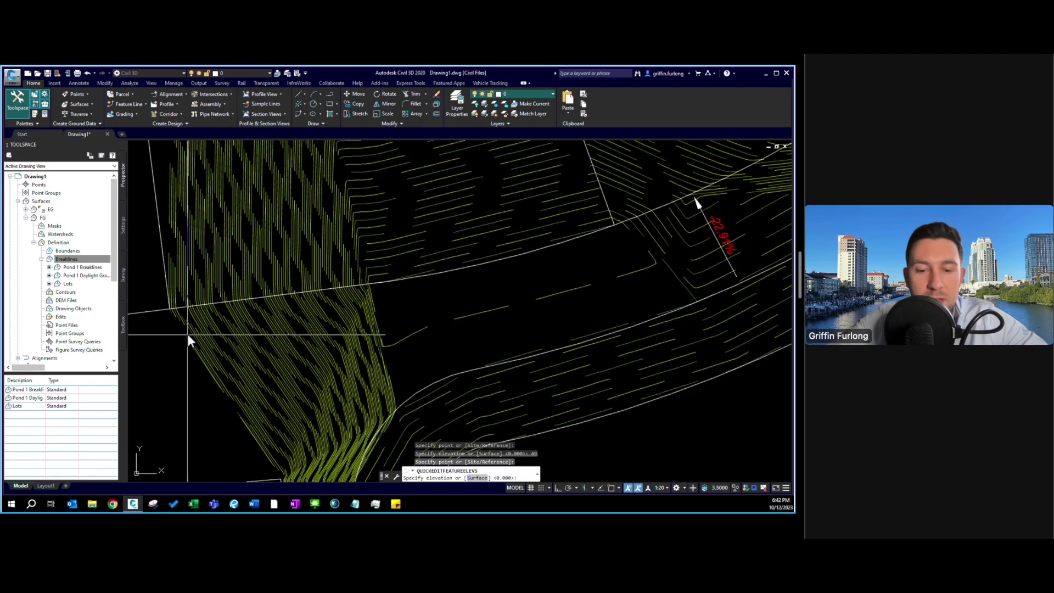
{"action": "type", "text": "49"}
{"action": "key", "text": "Return"}
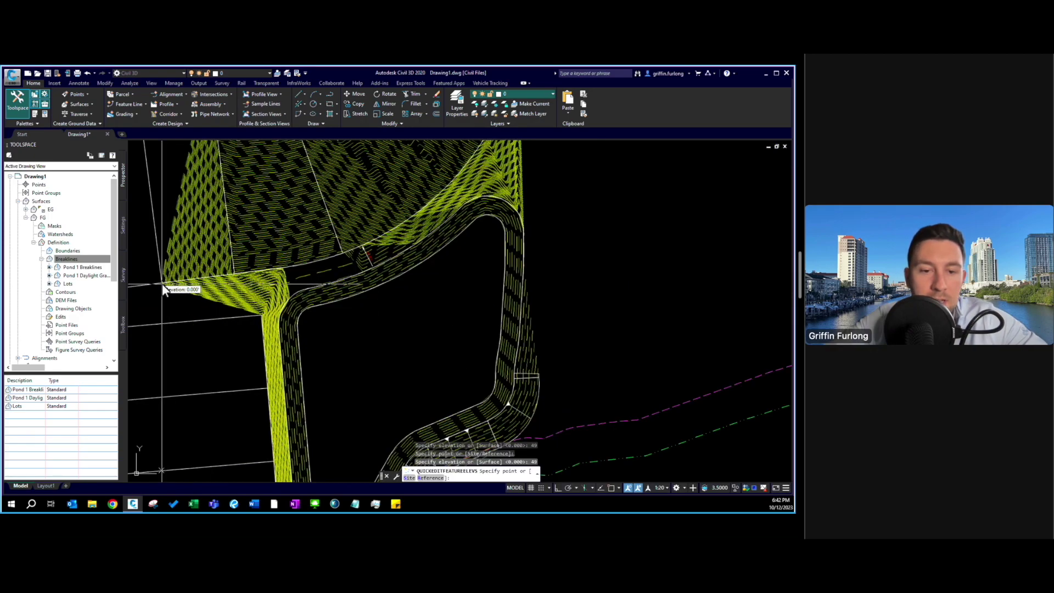
Accept elevation 49 at further vertices down the lot-side slope, rebuilding FG.
{"action": "key", "text": "Return"}
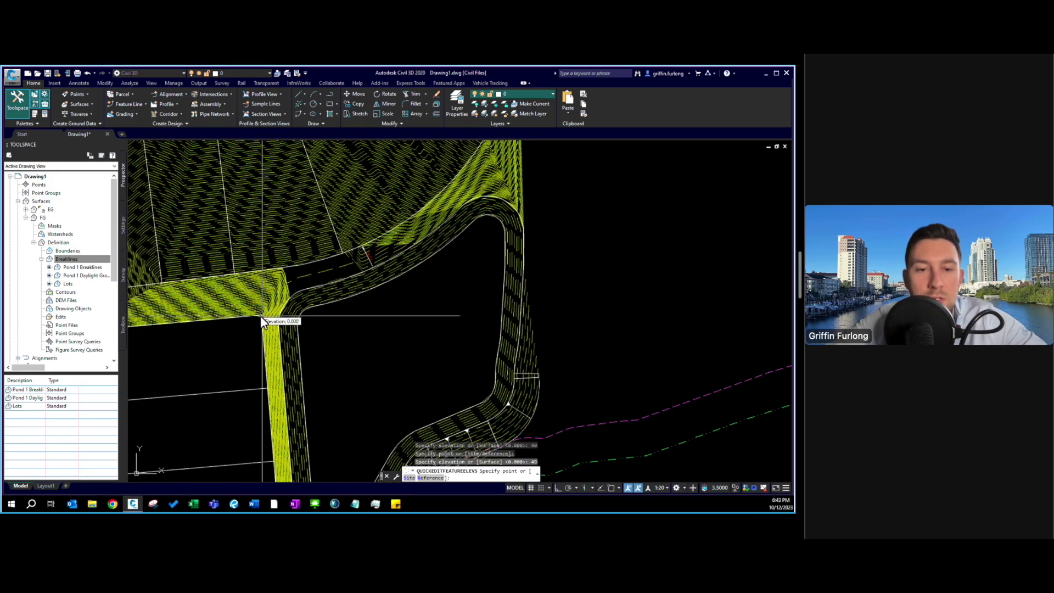
{"action": "key", "text": "Return"}
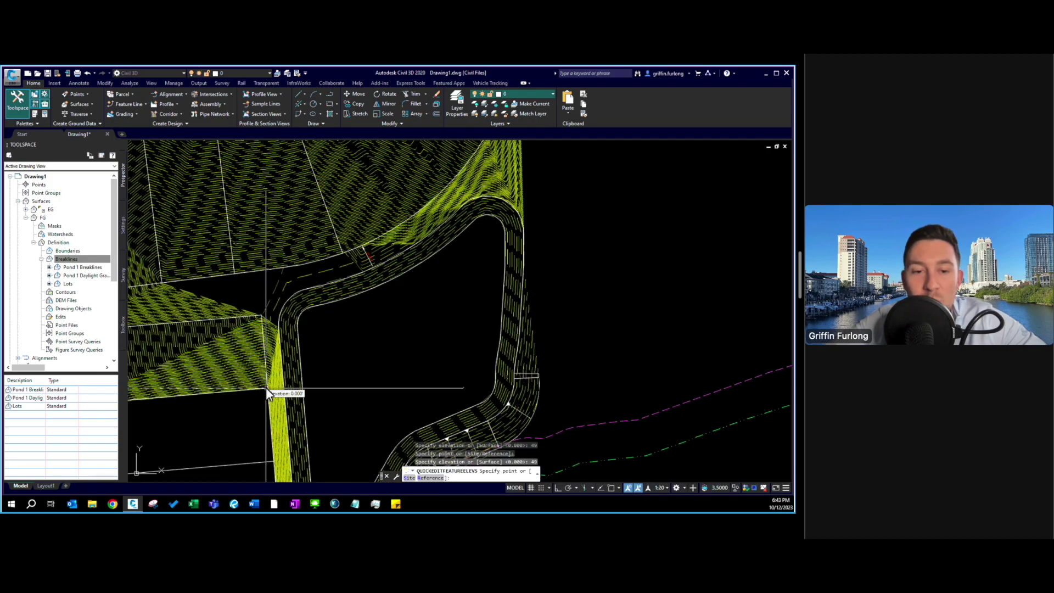
{"action": "key", "text": "Return"}
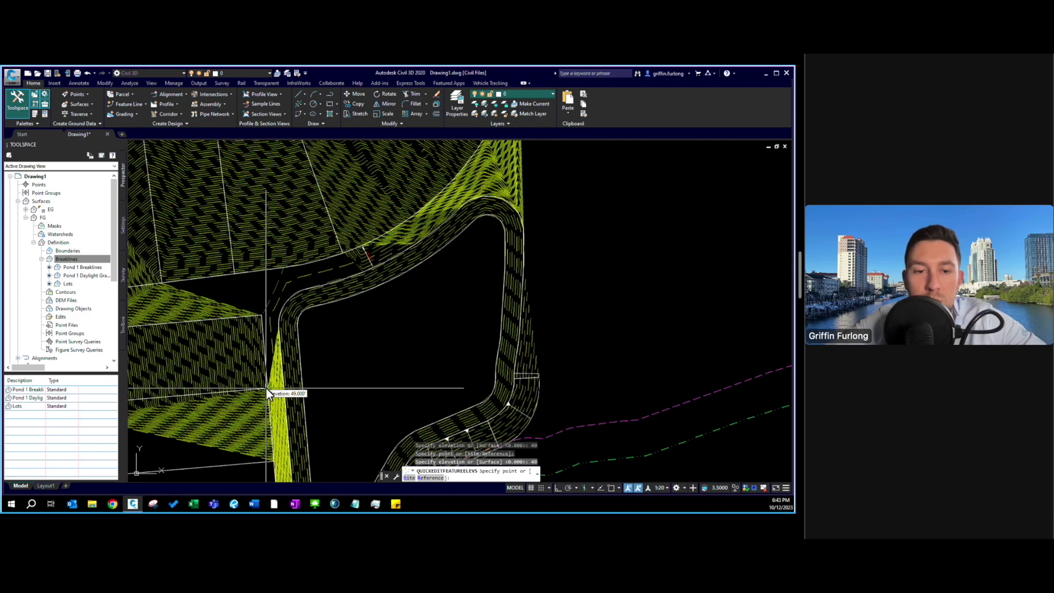
{"action": "scroll", "coordinate": [267, 392], "scroll_direction": "down", "scroll_amount": 3}
{"action": "scroll", "coordinate": [275, 448], "scroll_direction": "up", "scroll_amount": 5}
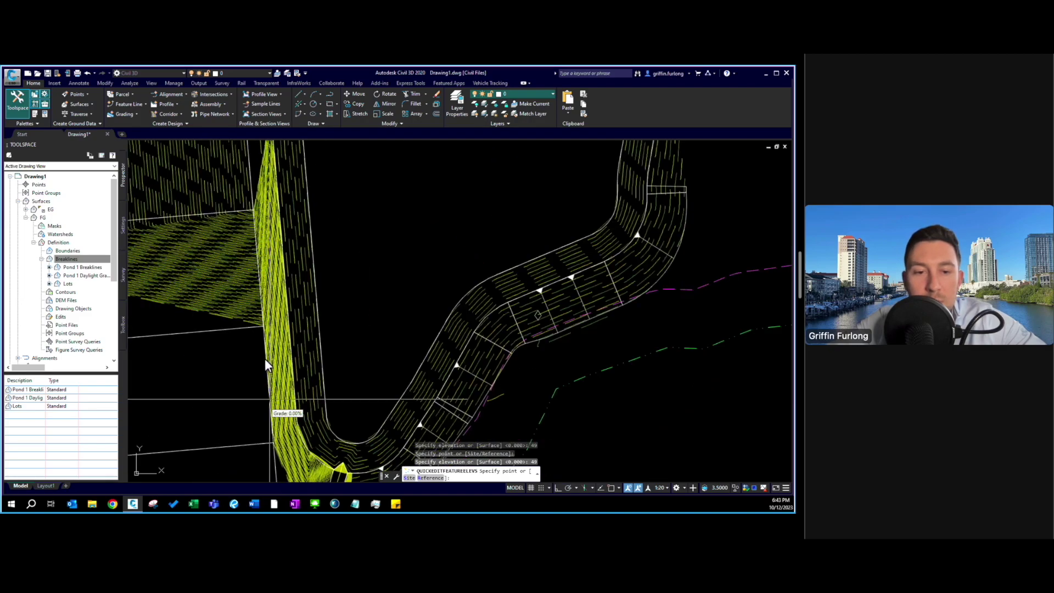
{"action": "left_click", "coordinate": [261, 331]}
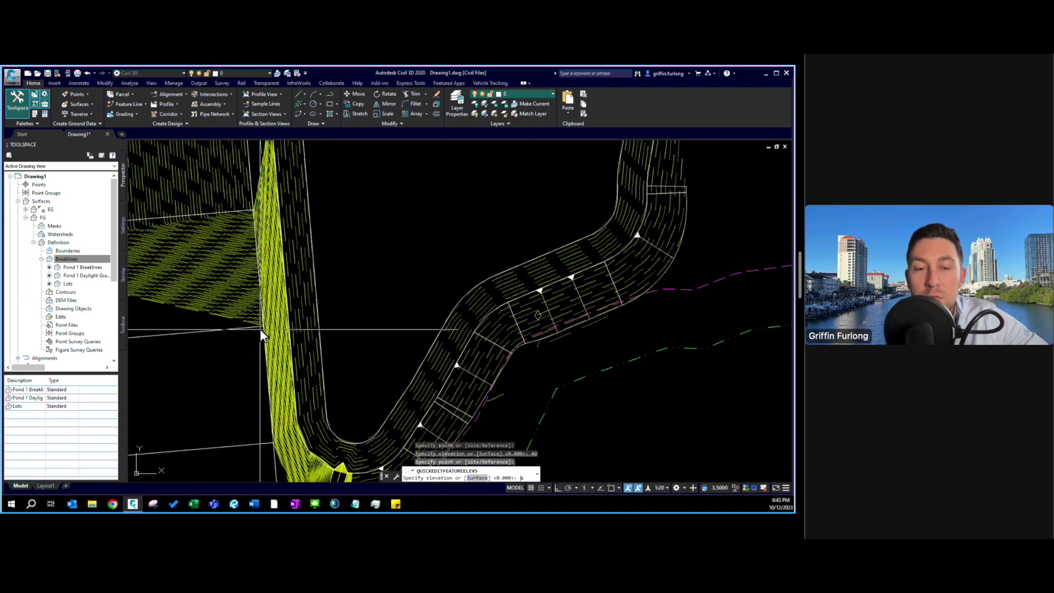
Enter elevation 49 for the roadside vertex, then a 25% grade for a roadside segment.
{"action": "type", "text": "49"}
{"action": "key", "text": "Return"}
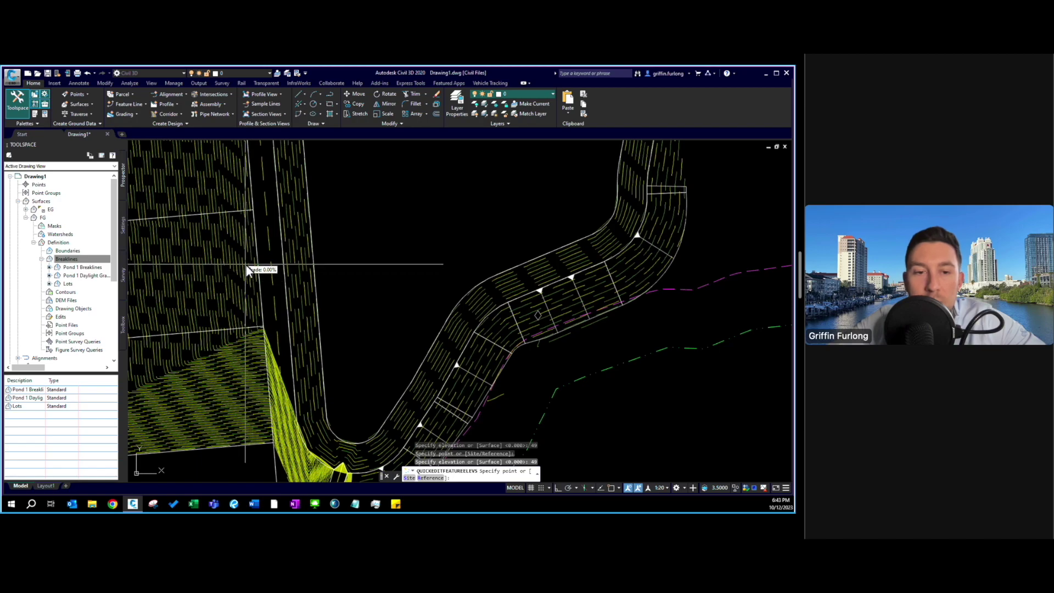
{"action": "scroll", "coordinate": [248, 270], "scroll_direction": "up", "scroll_amount": 2}
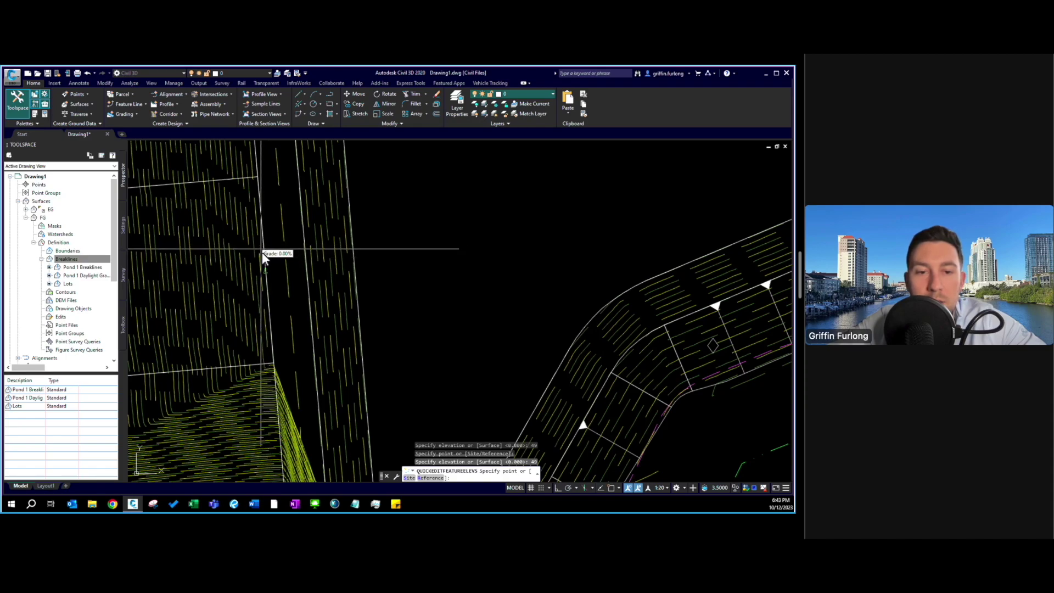
{"action": "scroll", "coordinate": [265, 266], "scroll_direction": "up", "scroll_amount": 3}
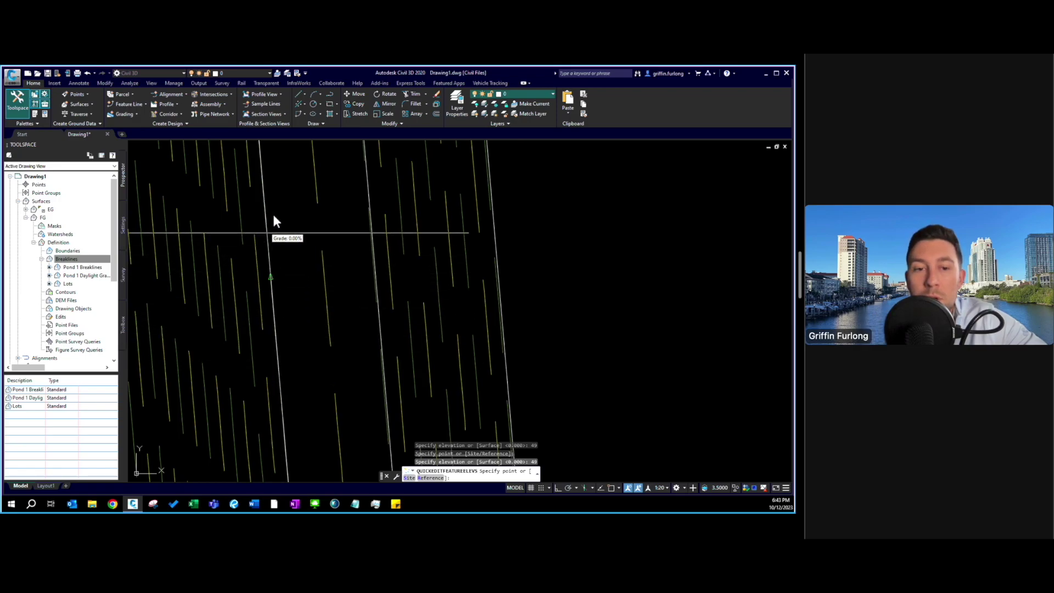
{"action": "scroll", "coordinate": [273, 215], "scroll_direction": "down", "scroll_amount": 3}
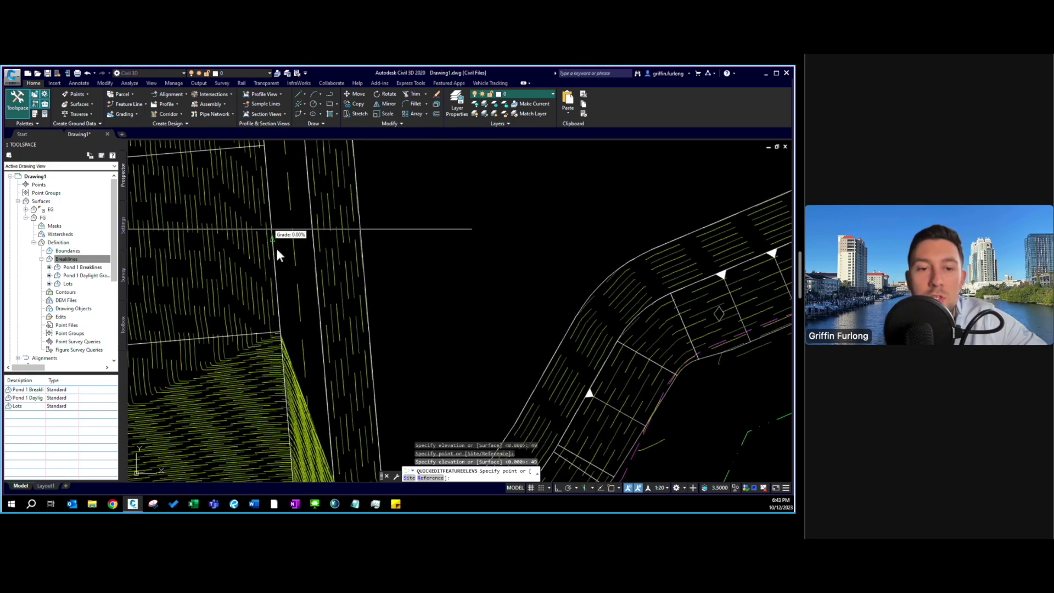
{"action": "left_click", "coordinate": [269, 187]}
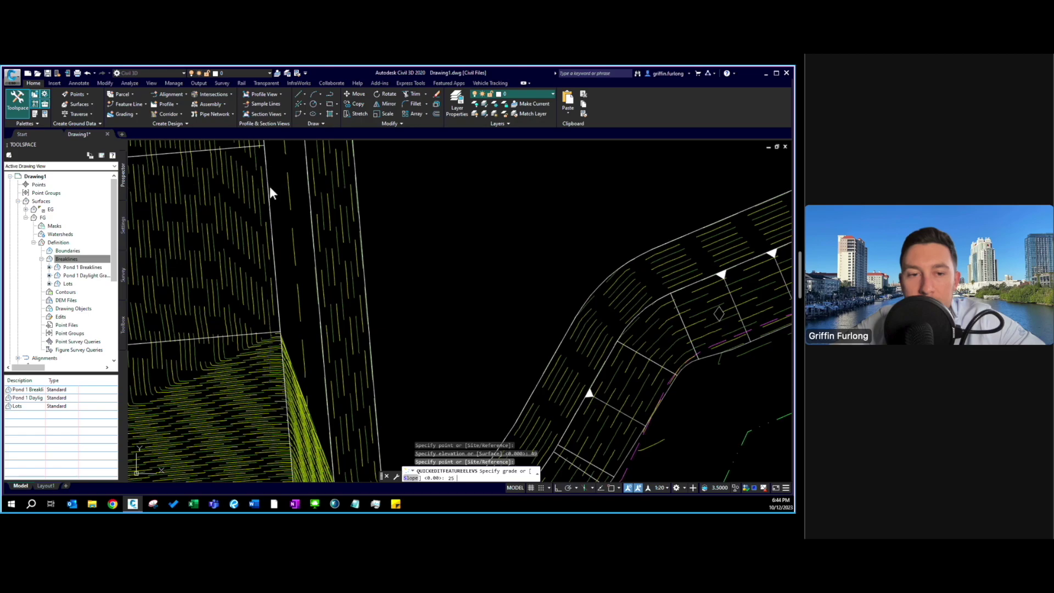
{"action": "key", "text": "Return"}
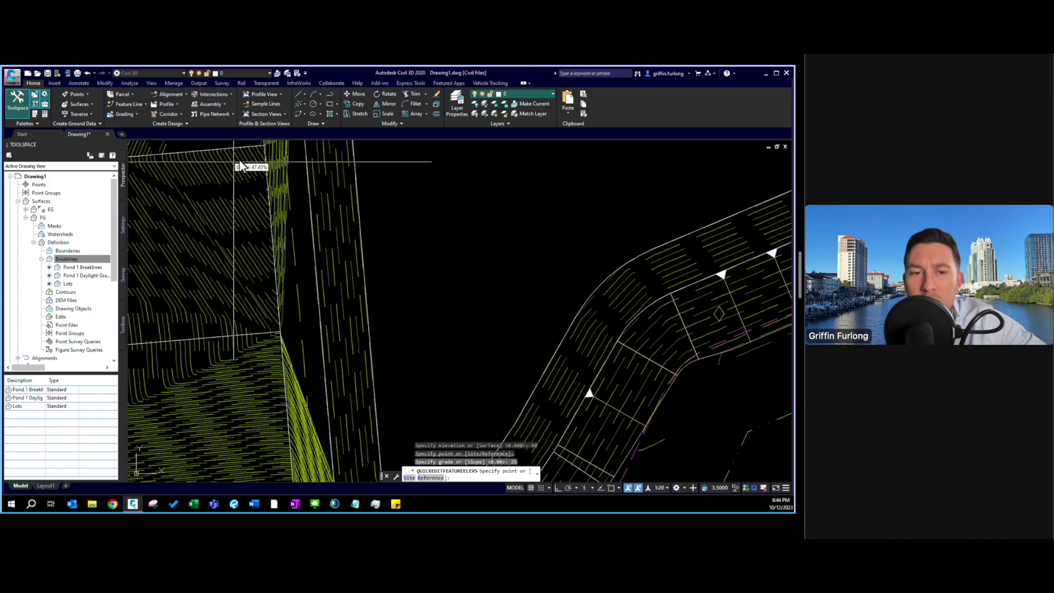
Grade the next breakline segment at 2% and end Quick Elevation Edit.
{"action": "left_click", "coordinate": [270, 209]}
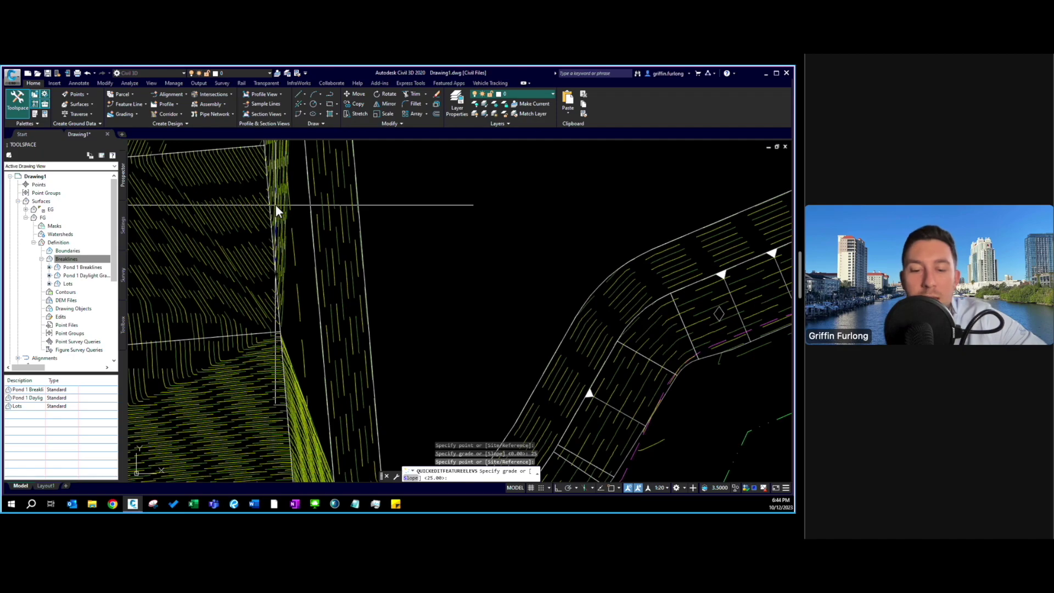
{"action": "key", "text": "Return"}
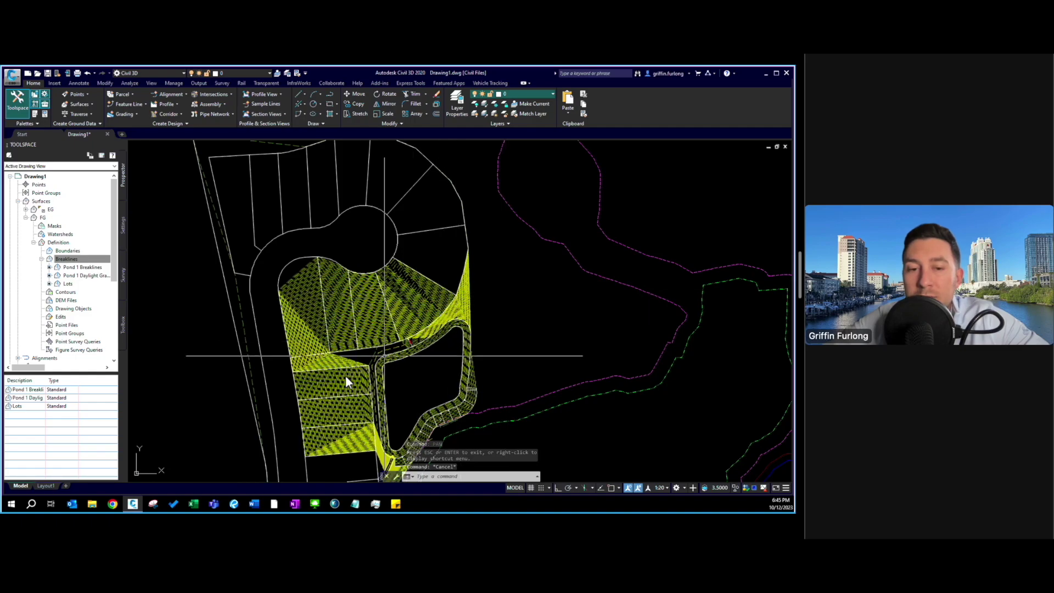
Crossing-select the feature line by the cul-de-sac and start Edit Elevations on it.
{"action": "left_click", "coordinate": [423, 236]}
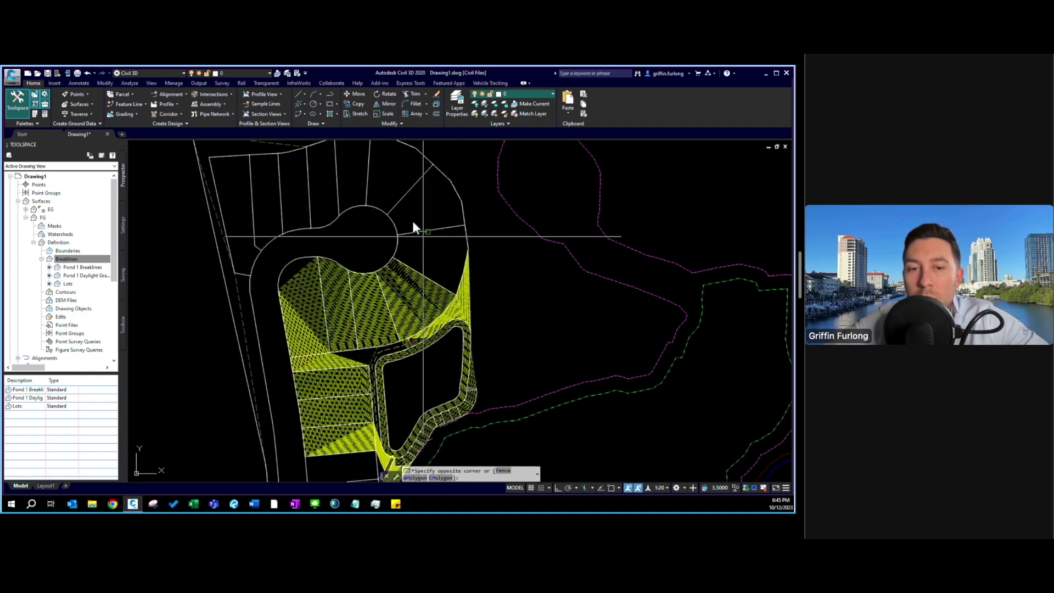
{"action": "left_click", "coordinate": [409, 218]}
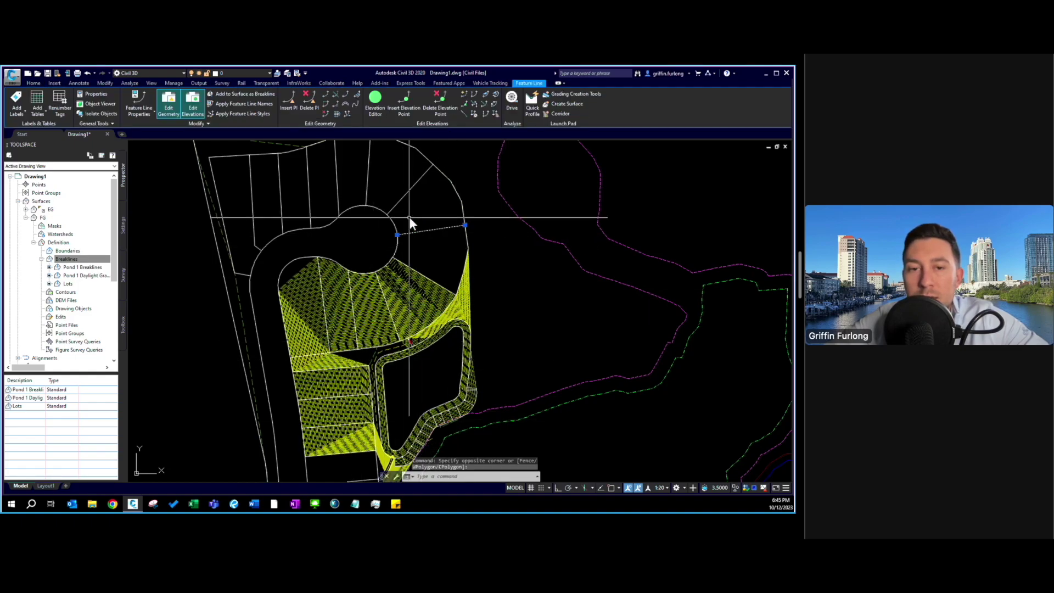
{"action": "left_click", "coordinate": [473, 97]}
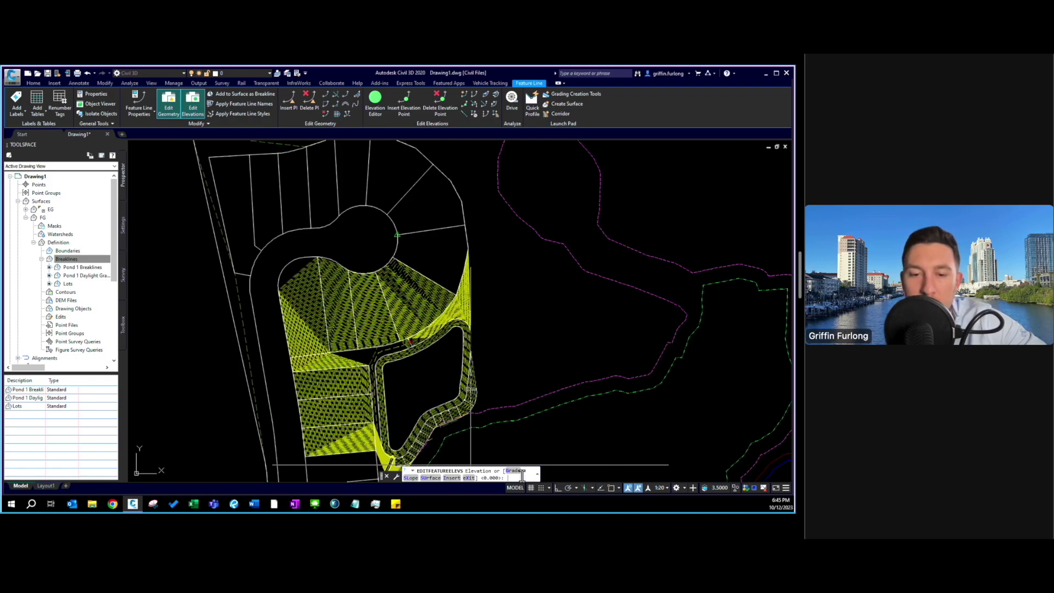
Insert an elevation point at station 0+59.00 on the cul-de-sac feature line, then cancel and reselect it.
{"action": "key", "text": "Return"}
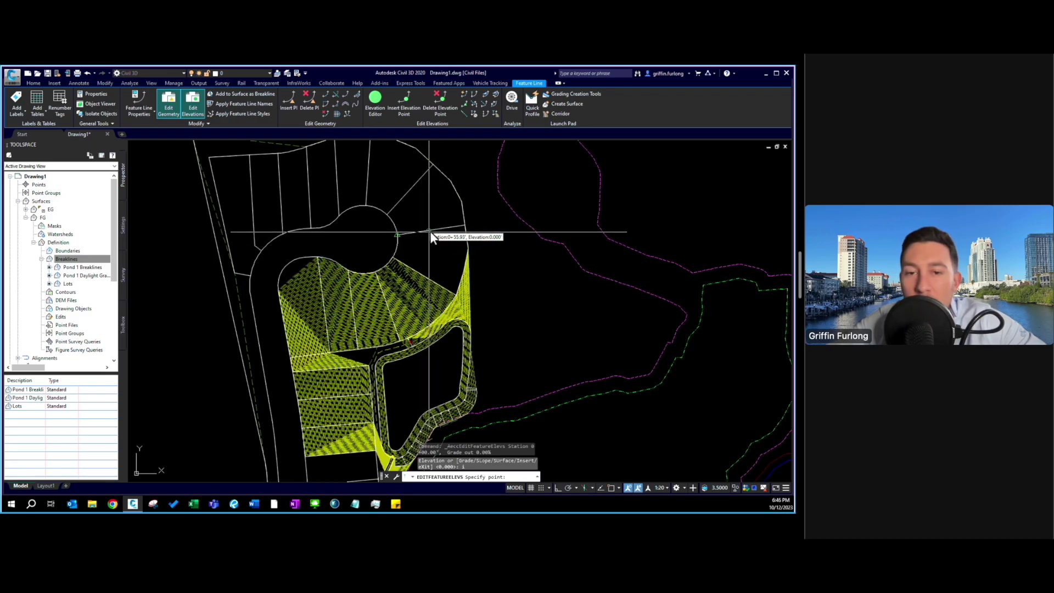
{"action": "scroll", "coordinate": [432, 232], "scroll_direction": "up", "scroll_amount": 5}
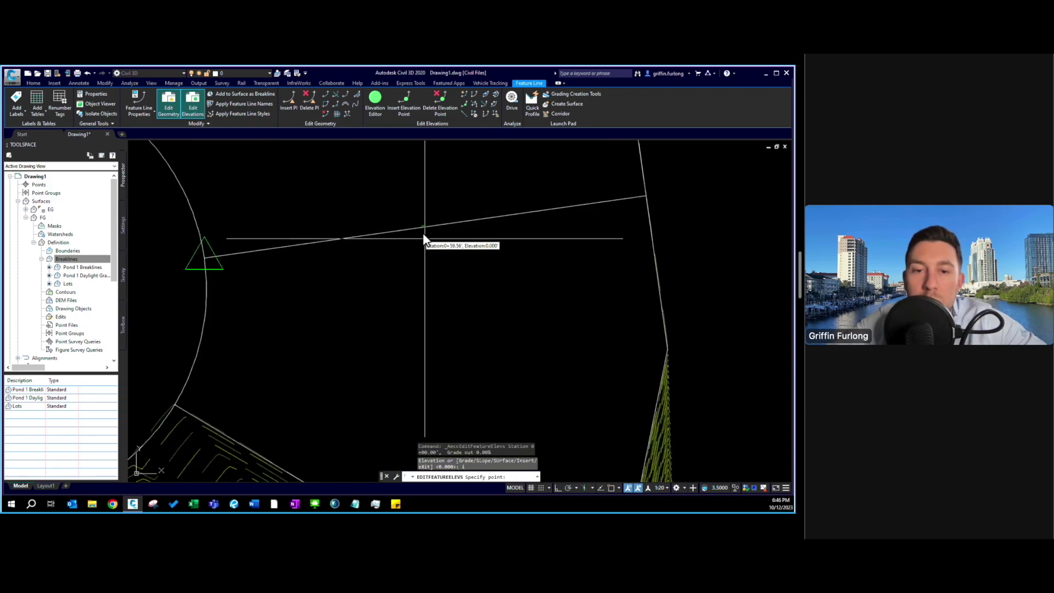
{"action": "left_click", "coordinate": [423, 235]}
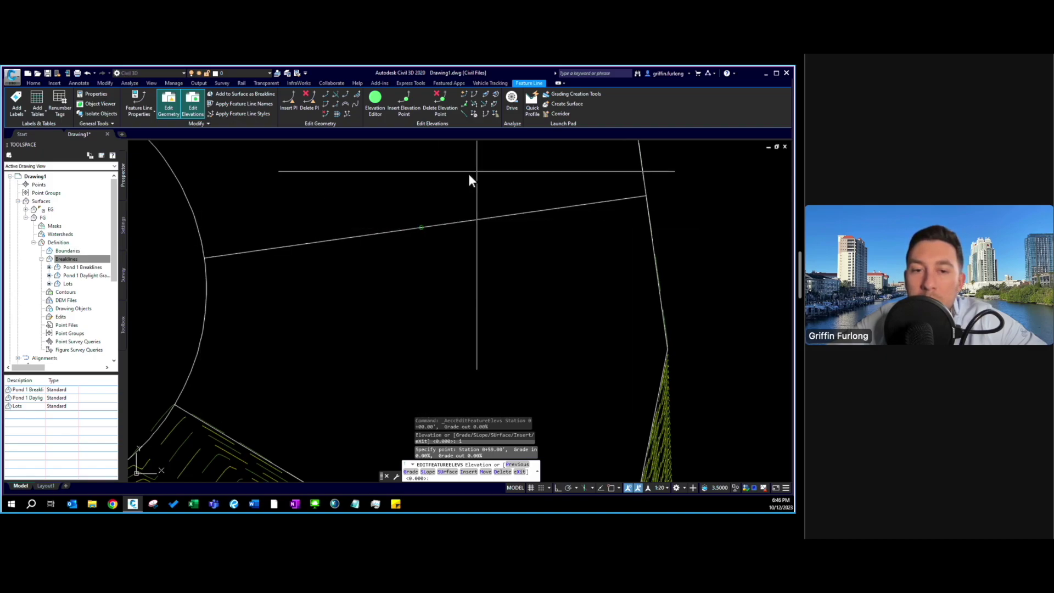
{"action": "key", "text": "Escape"}
{"action": "key", "text": "Escape"}
{"action": "left_click", "coordinate": [517, 207]}
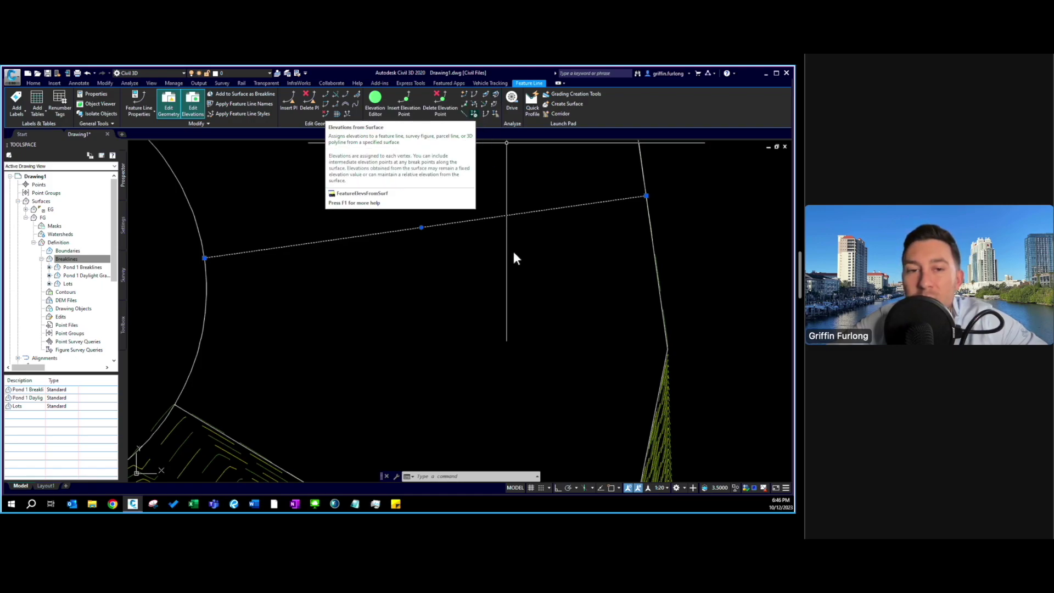
{"action": "key", "text": "Escape"}
{"action": "key", "text": "Escape"}
{"action": "scroll", "coordinate": [515, 269], "scroll_direction": "down", "scroll_amount": 3}
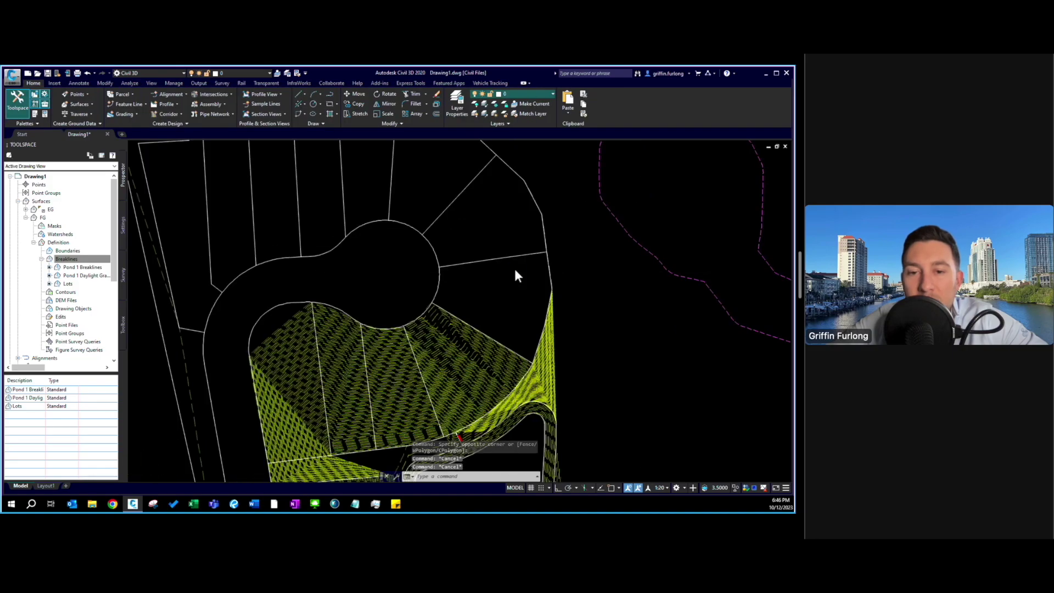
{"action": "scroll", "coordinate": [515, 272], "scroll_direction": "down", "scroll_amount": 5}
{"action": "scroll", "coordinate": [512, 355], "scroll_direction": "up", "scroll_amount": 4}
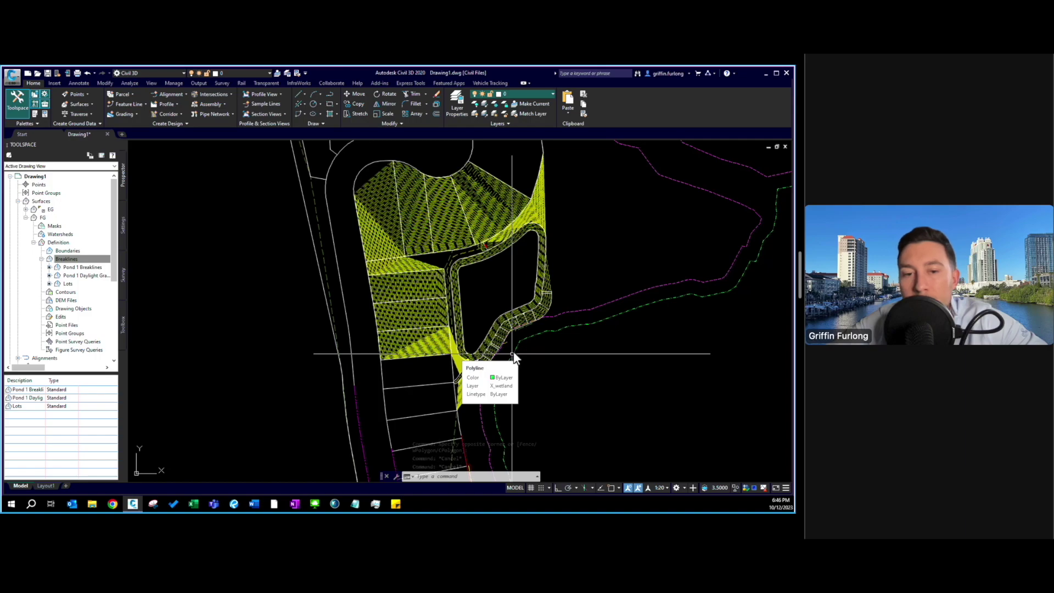
{"action": "left_click", "coordinate": [513, 355]}
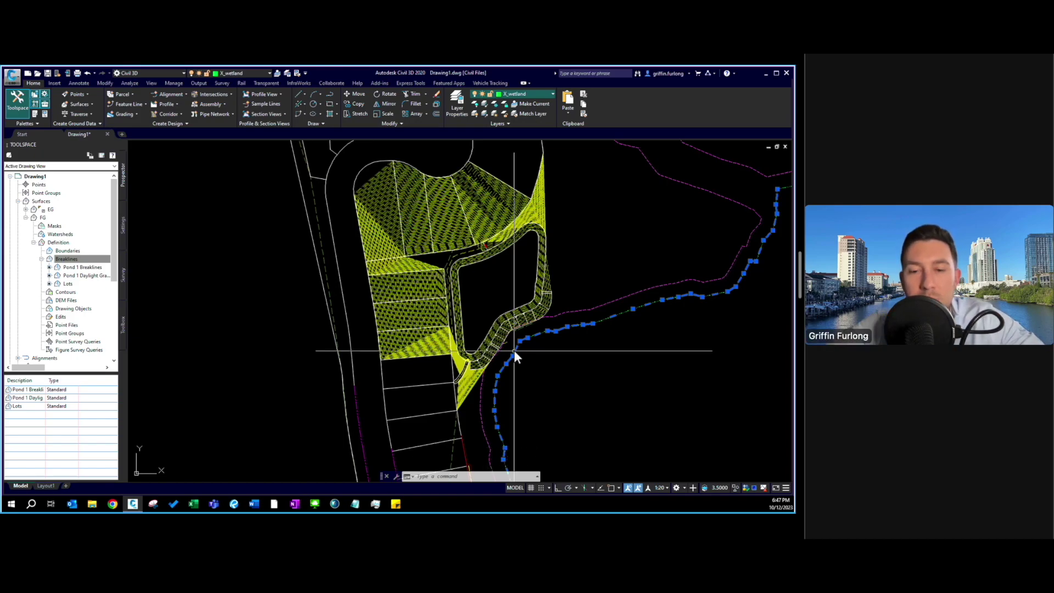
{"action": "key", "text": "Escape"}
{"action": "key", "text": "Escape"}
{"action": "key", "text": "Escape"}
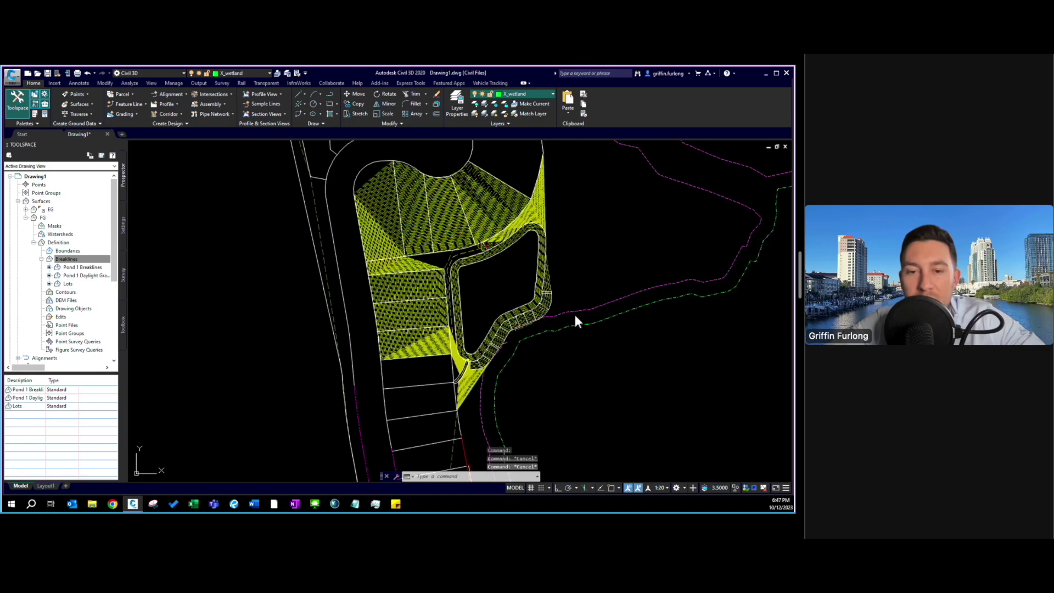
{"action": "left_click", "coordinate": [583, 313]}
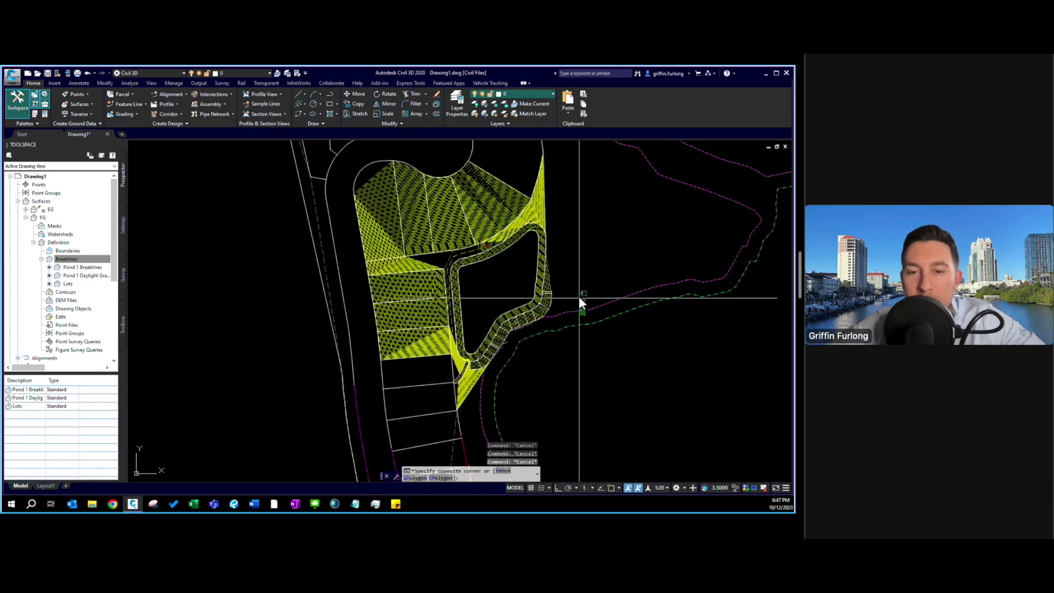
{"action": "left_click", "coordinate": [579, 298]}
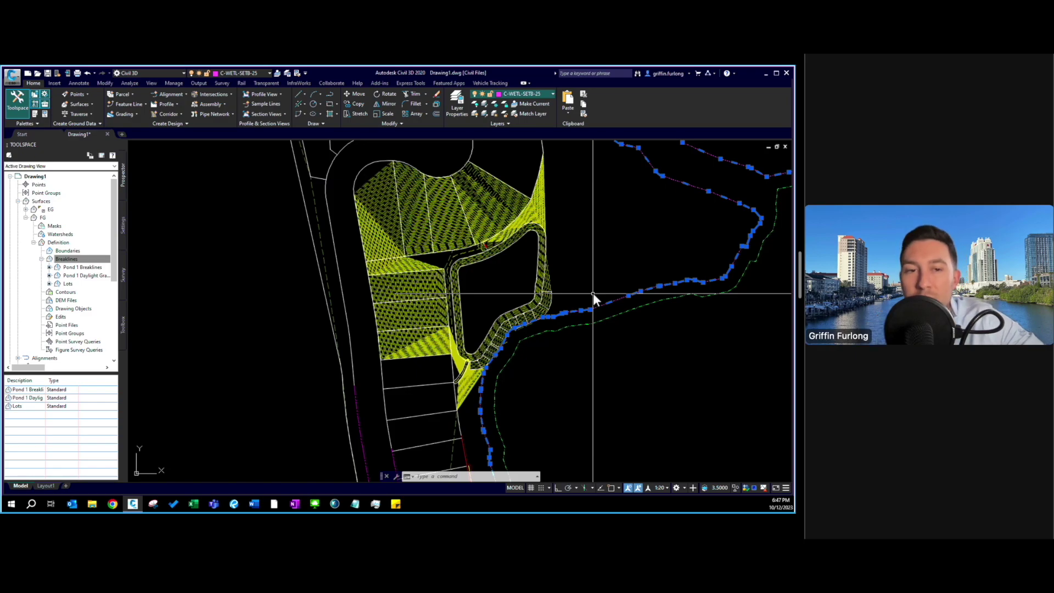
{"action": "key", "text": "Escape"}
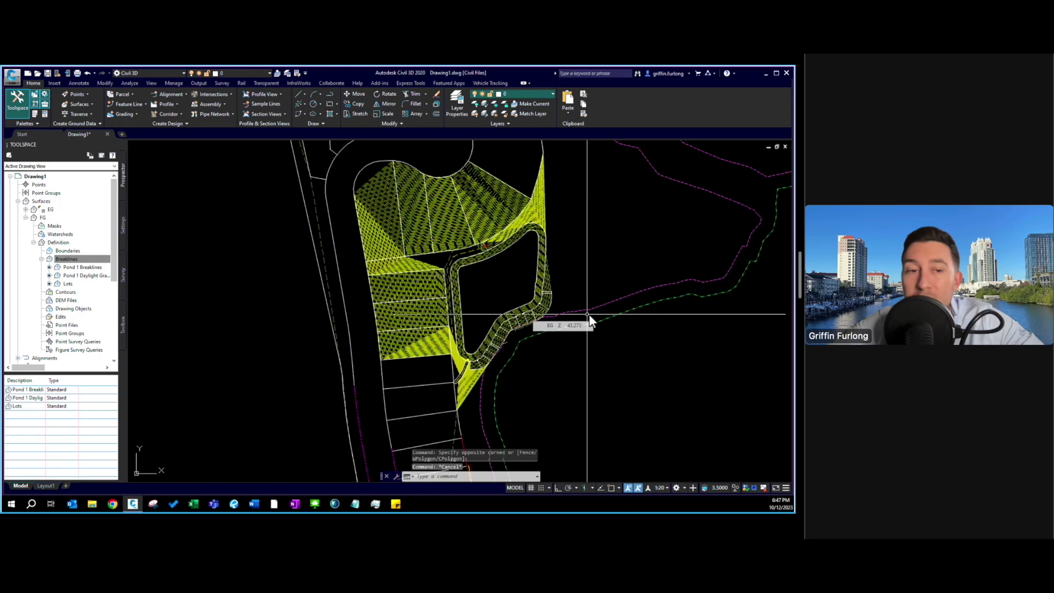
Create a Site 1 feature line from the wetland buffer polyline, erasing the original polyline.
{"action": "left_click", "coordinate": [134, 104]}
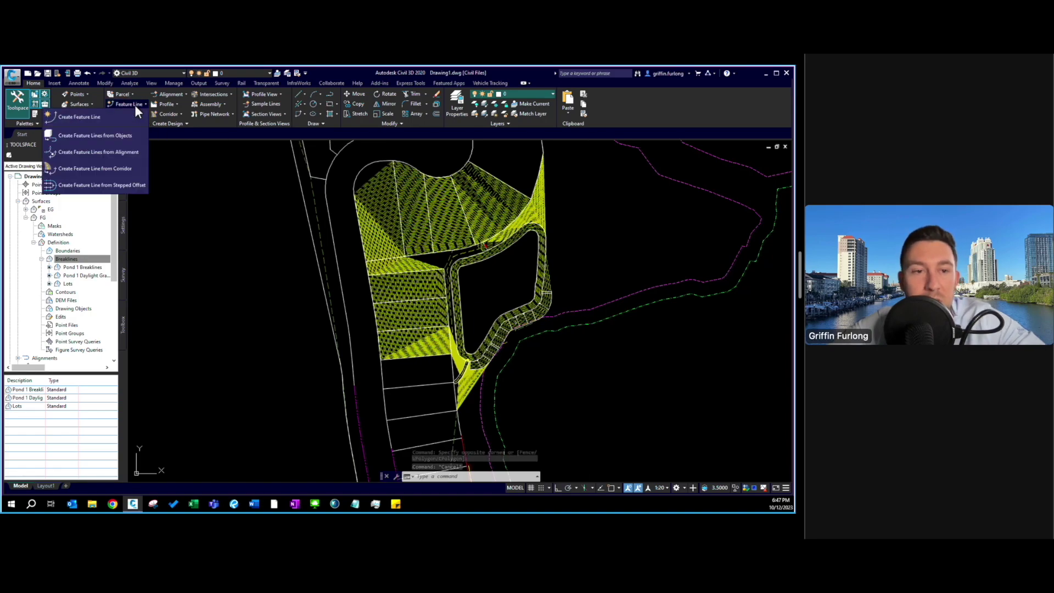
{"action": "left_click", "coordinate": [103, 135]}
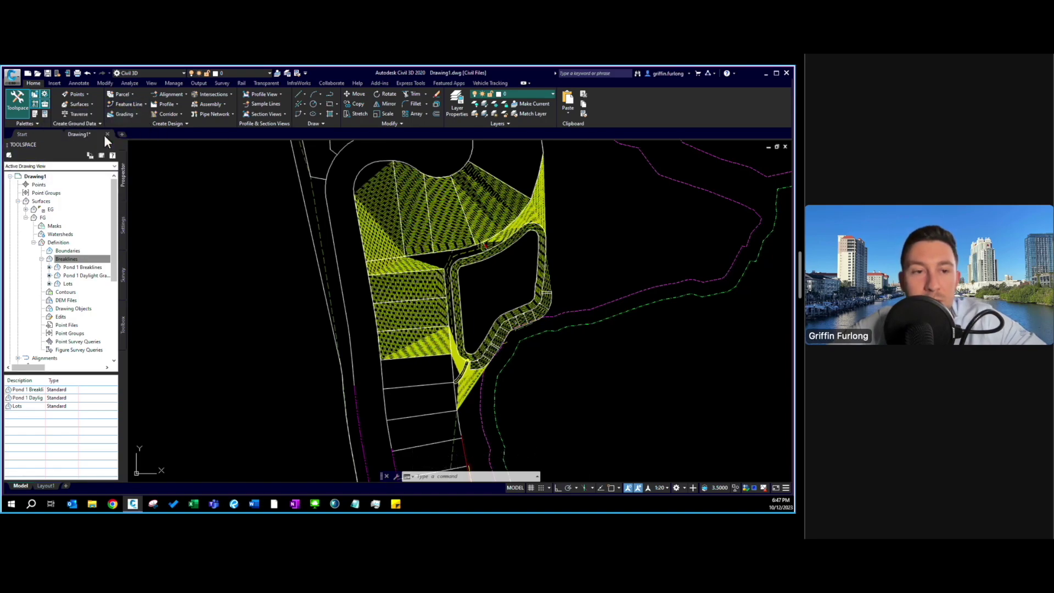
{"action": "left_click", "coordinate": [577, 315]}
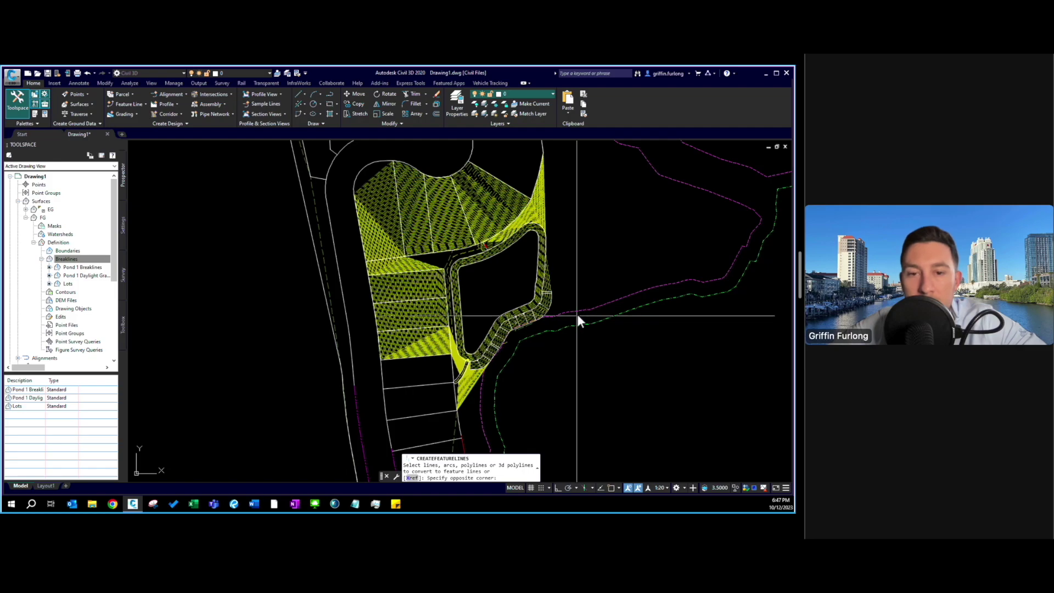
{"action": "left_click", "coordinate": [568, 299]}
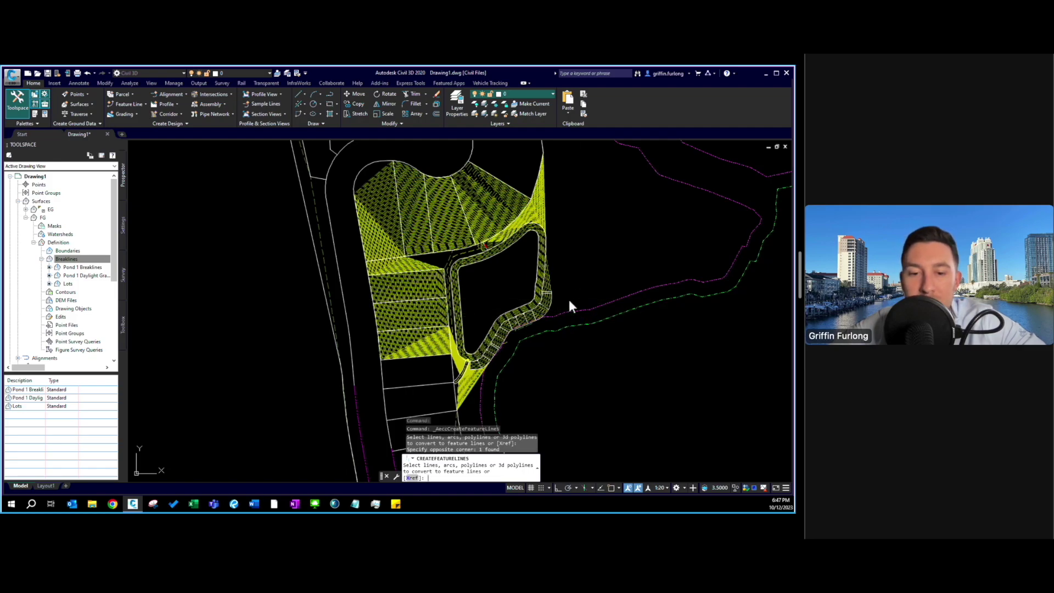
{"action": "key", "text": "Return"}
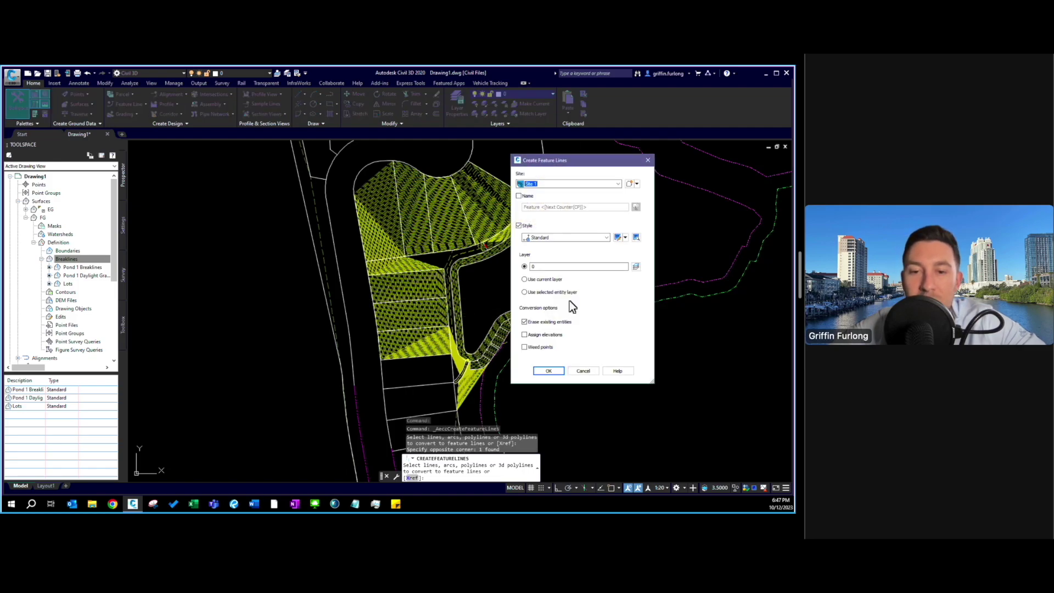
{"action": "left_click", "coordinate": [548, 370]}
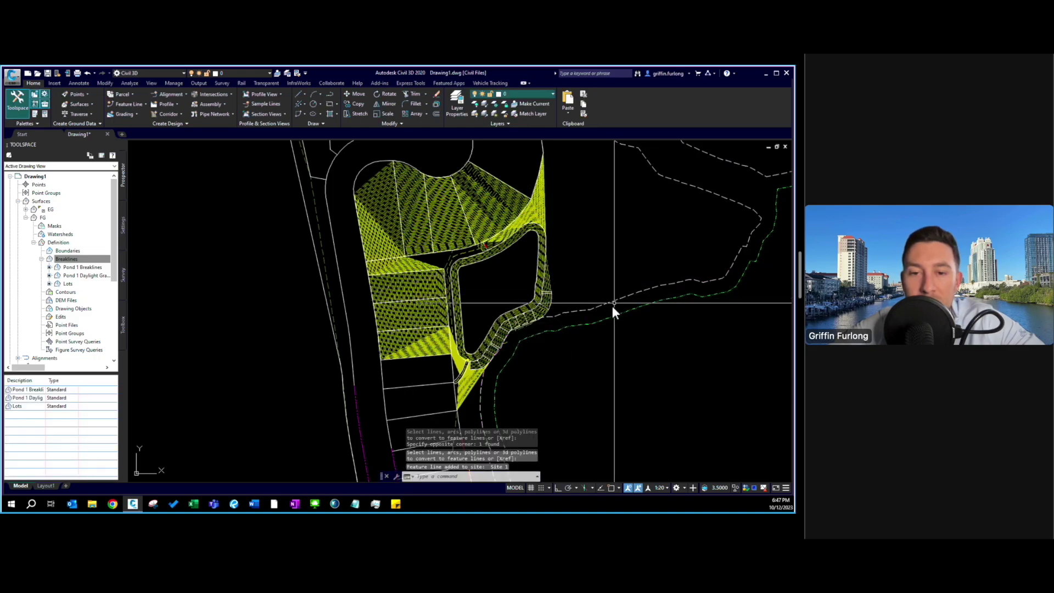
{"action": "key", "text": "Escape"}
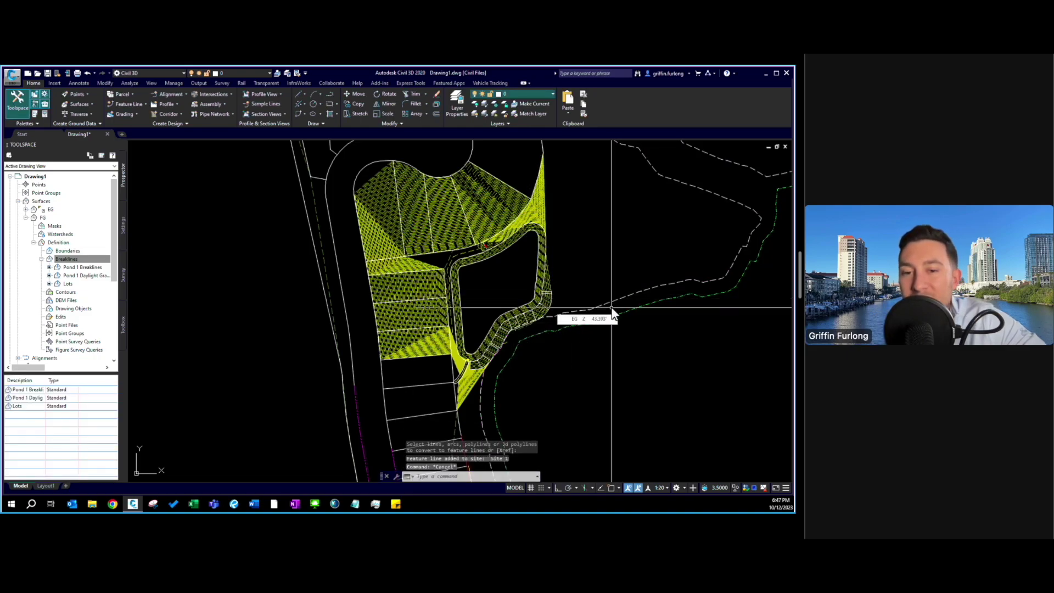
{"action": "left_click", "coordinate": [611, 307]}
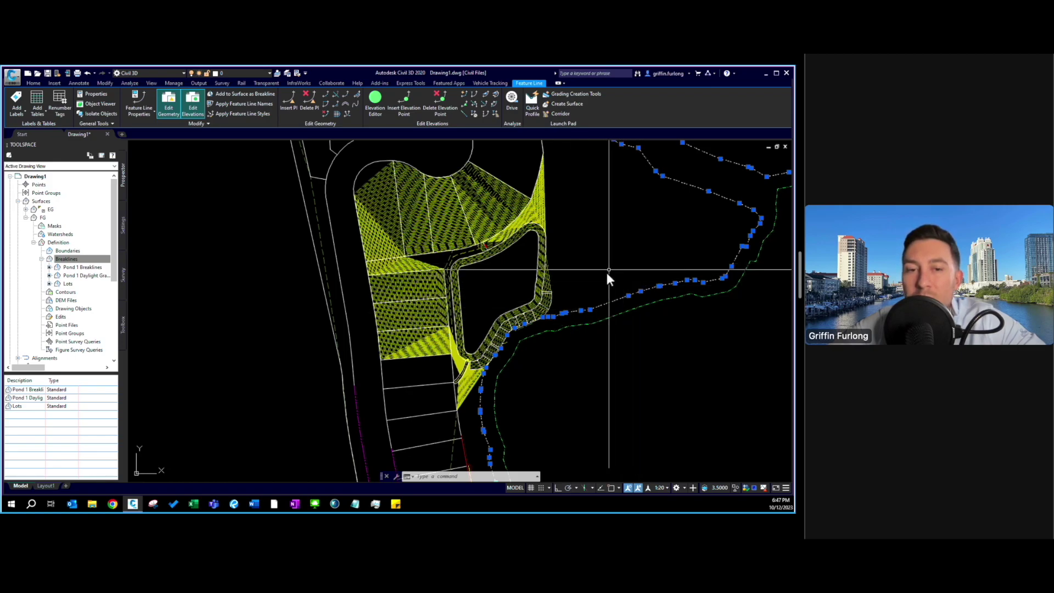
{"action": "left_click", "coordinate": [473, 116]}
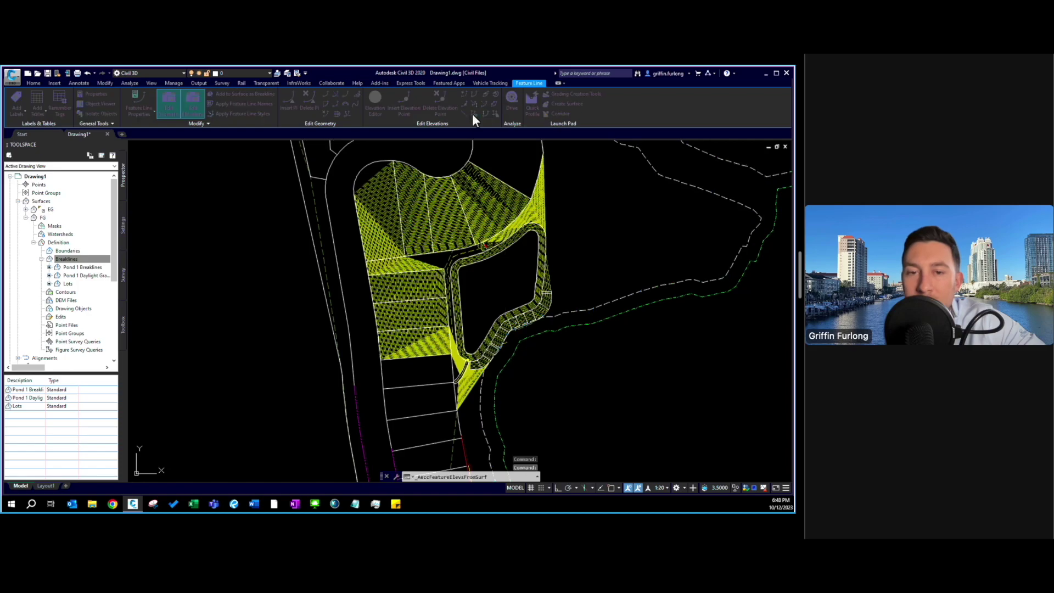
Assign EG surface elevations, with intermediate grade break points, to the wetland buffer feature line.
{"action": "left_click", "coordinate": [701, 219]}
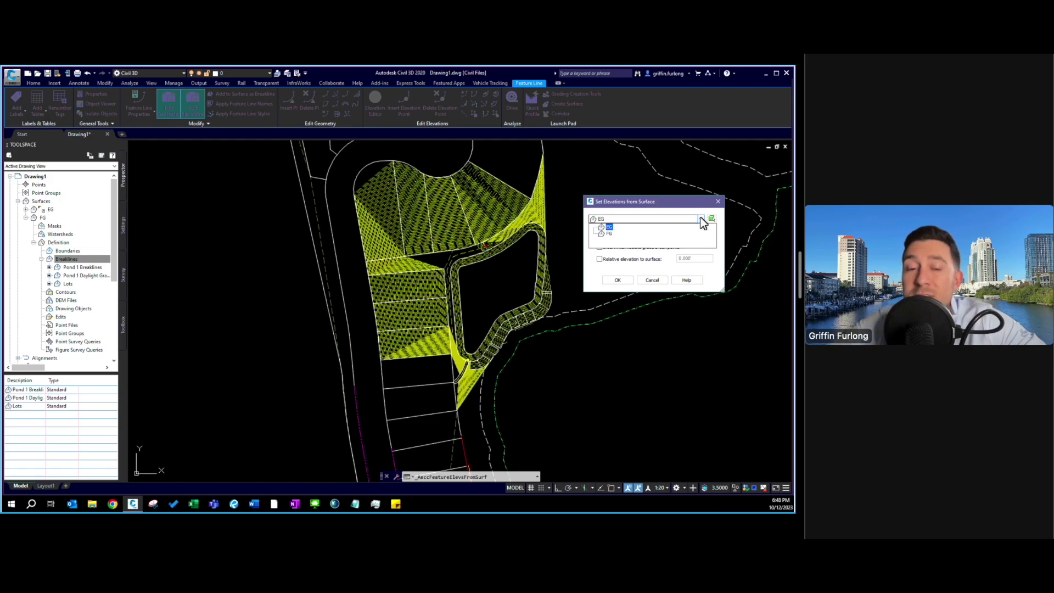
{"action": "left_click", "coordinate": [609, 227]}
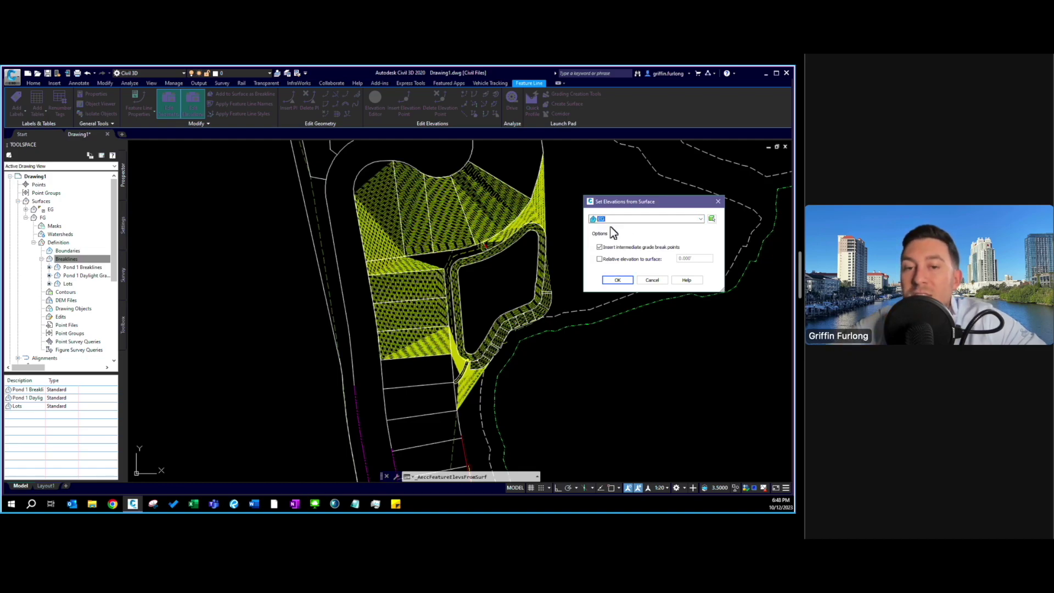
{"action": "left_click", "coordinate": [621, 279]}
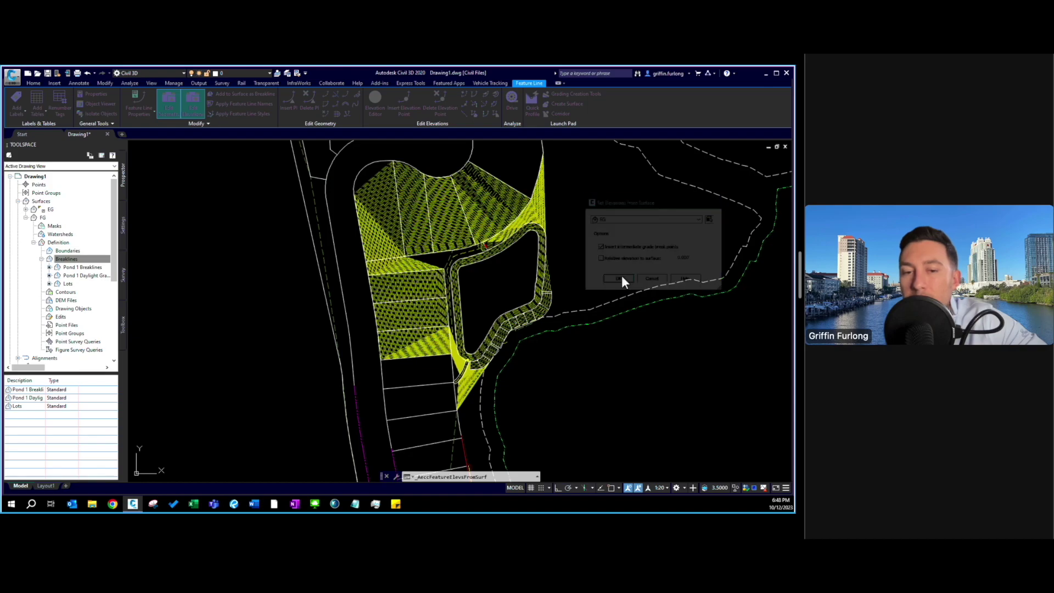
{"action": "left_click", "coordinate": [598, 308]}
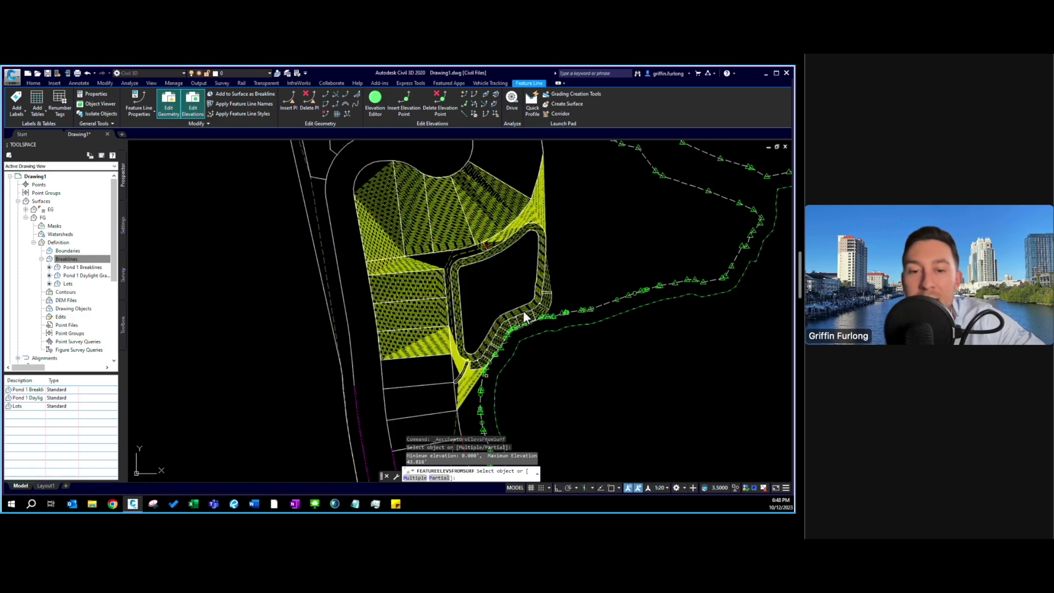
{"action": "key", "text": "Escape"}
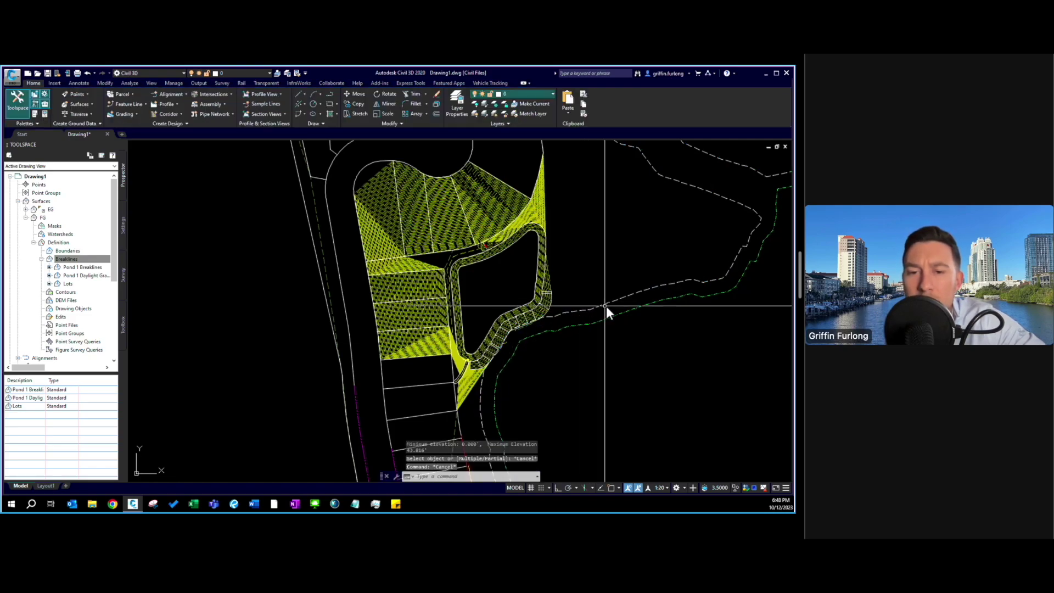
{"action": "left_click", "coordinate": [606, 305]}
{"action": "left_click", "coordinate": [597, 296]}
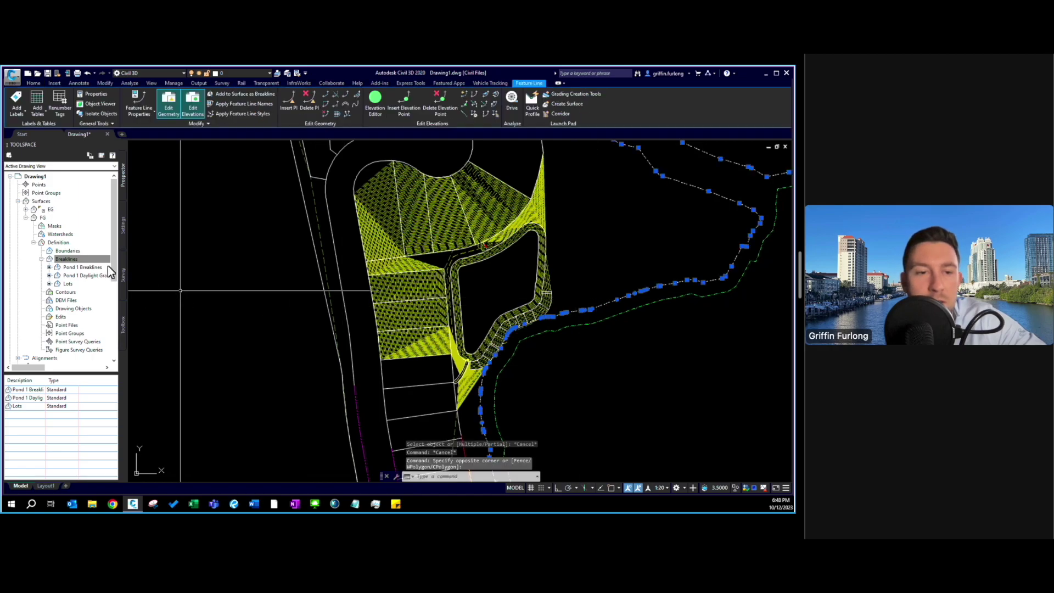
Add the wetland feature line to FG as a Standard breakline described 'Wetland Buffer'.
{"action": "right_click", "coordinate": [72, 264]}
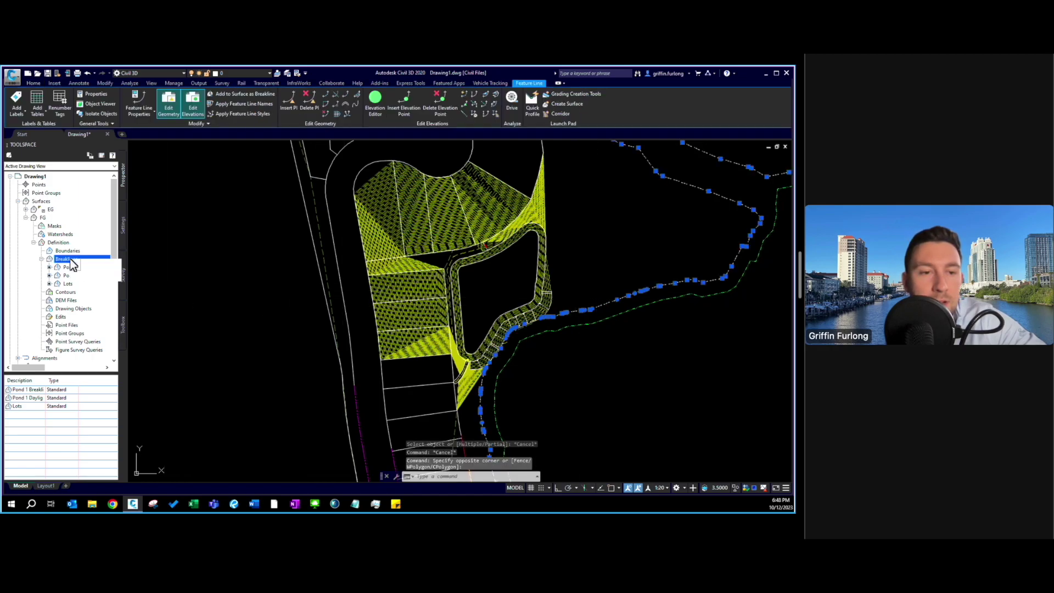
{"action": "left_click", "coordinate": [91, 265]}
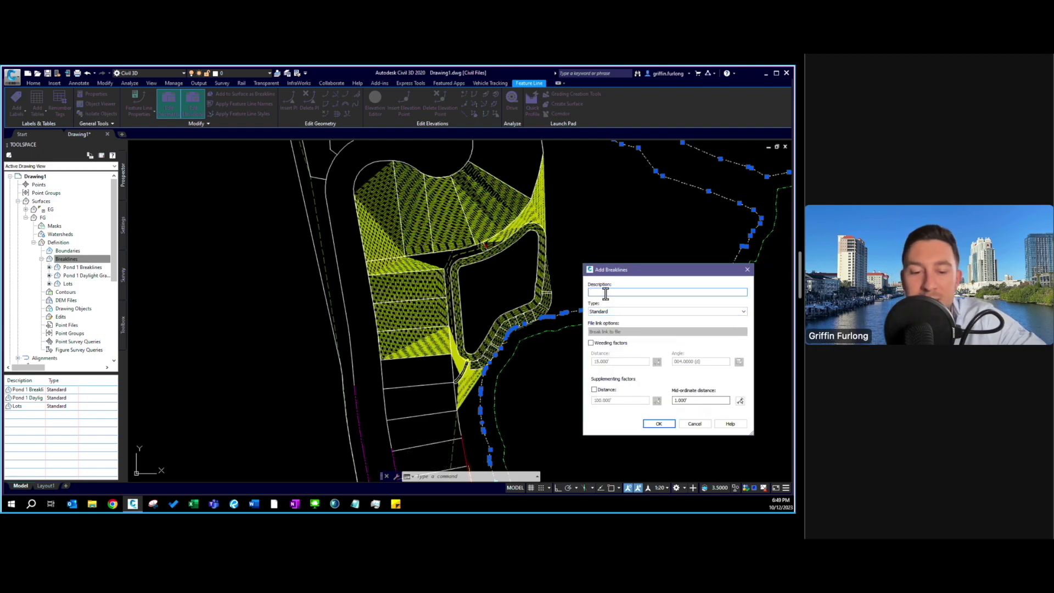
{"action": "type", "text": "Wetland Buffer"}
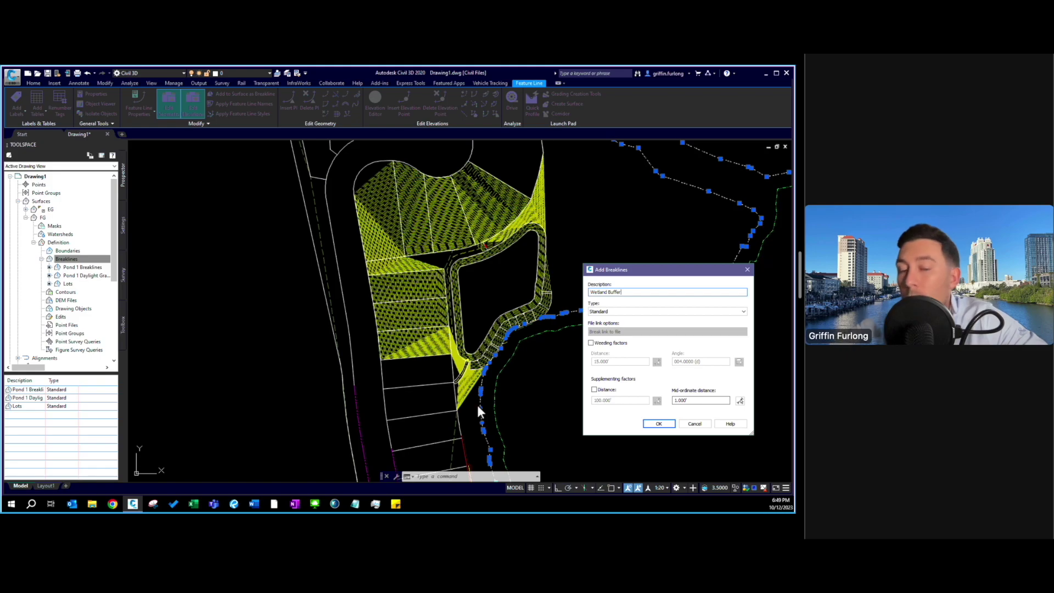
{"action": "left_click", "coordinate": [658, 424]}
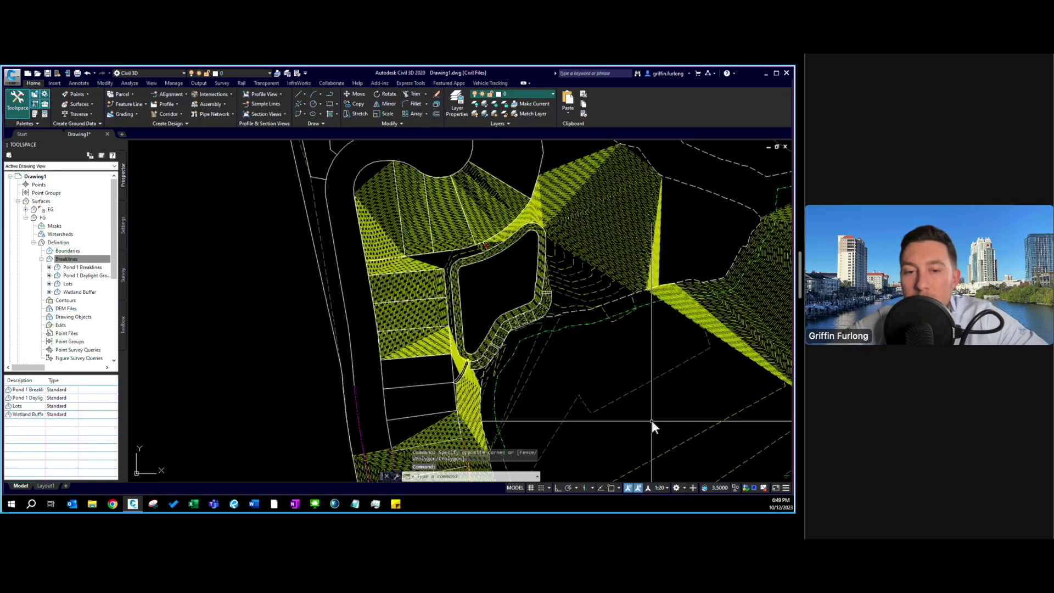
Pan the view below the pond toward the lower lots and select the FG surface.
{"action": "key", "text": "Escape"}
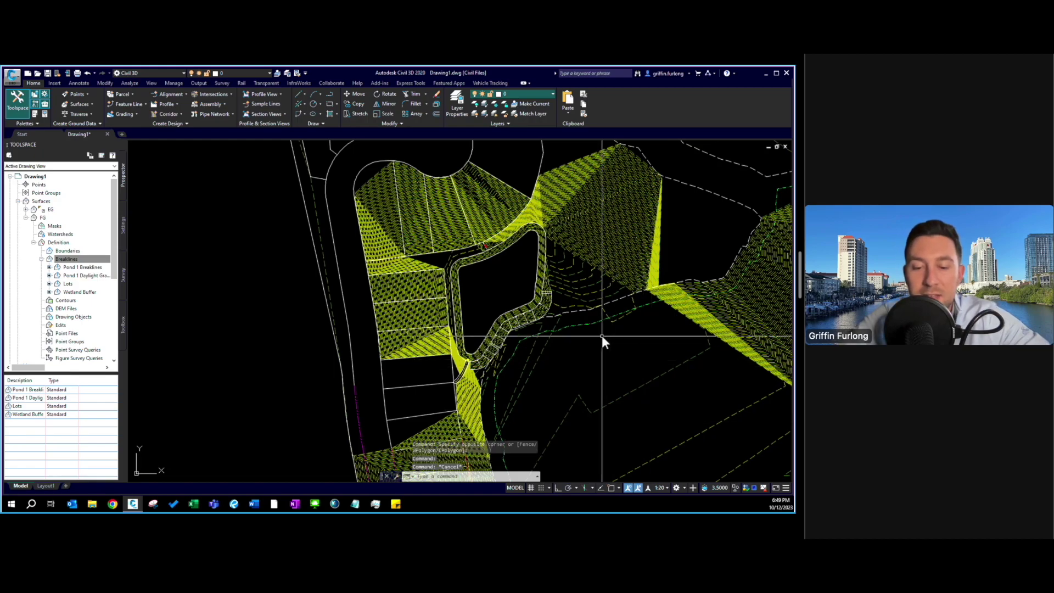
{"action": "type", "text": "pan"}
{"action": "key", "text": "Return"}
{"action": "left_click_drag", "start_coordinate": [647, 356], "coordinate": [536, 277]}
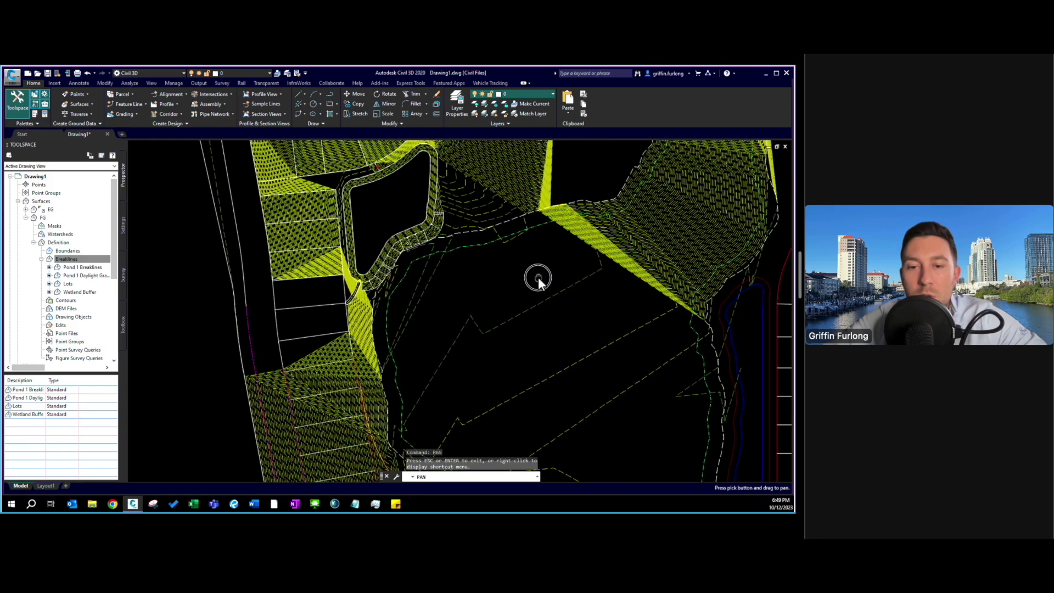
{"action": "scroll", "coordinate": [538, 276], "scroll_direction": "down", "scroll_amount": 3}
{"action": "scroll", "coordinate": [554, 275], "scroll_direction": "up", "scroll_amount": 2}
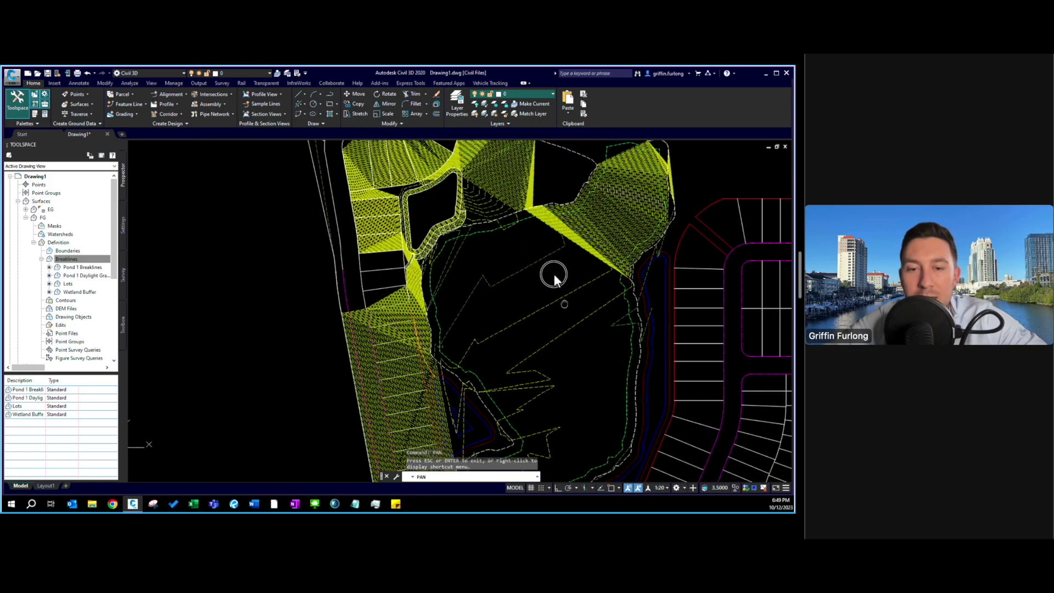
{"action": "key", "text": "Escape"}
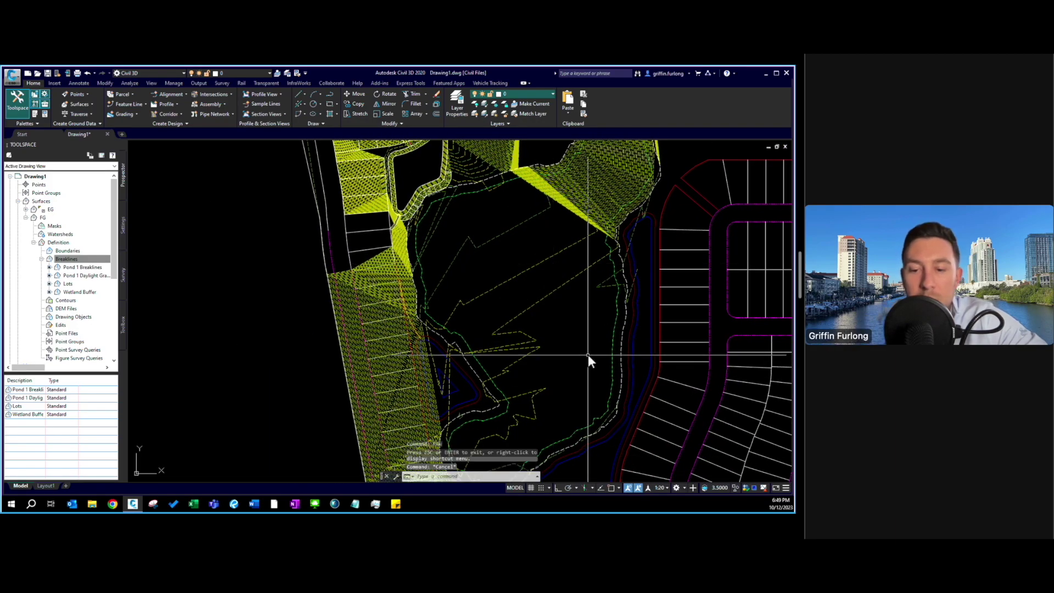
{"action": "type", "text": "pan"}
{"action": "key", "text": "Return"}
{"action": "left_click_drag", "start_coordinate": [592, 310], "coordinate": [581, 407]}
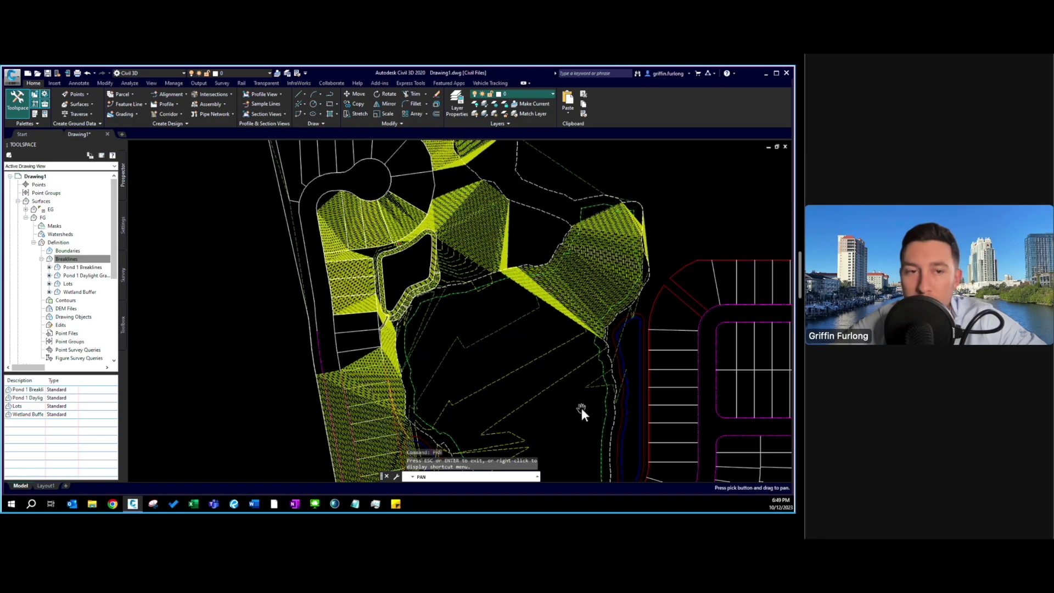
{"action": "key", "text": "Escape"}
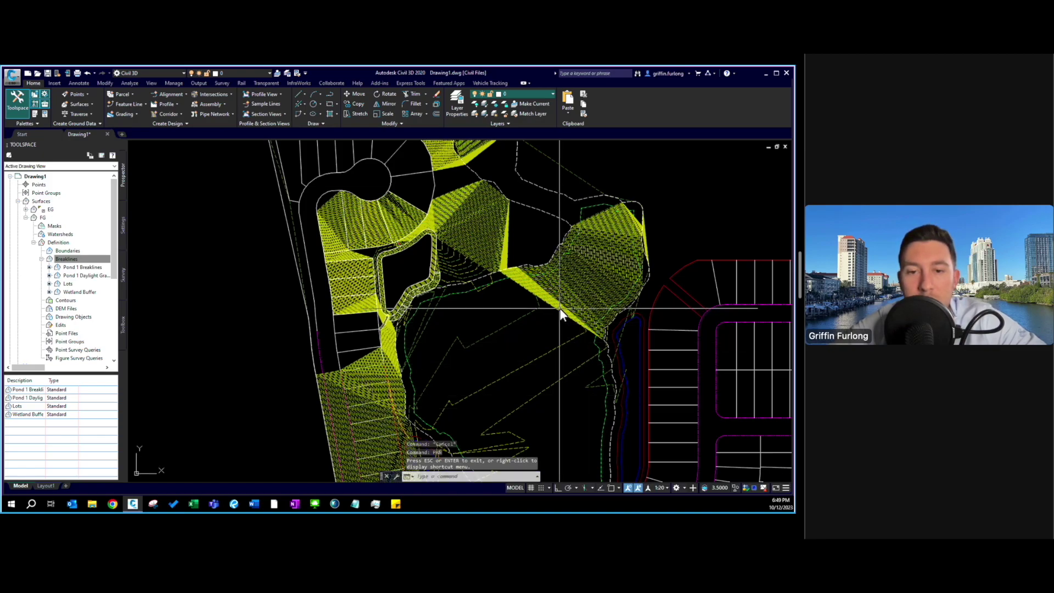
{"action": "left_click", "coordinate": [559, 307]}
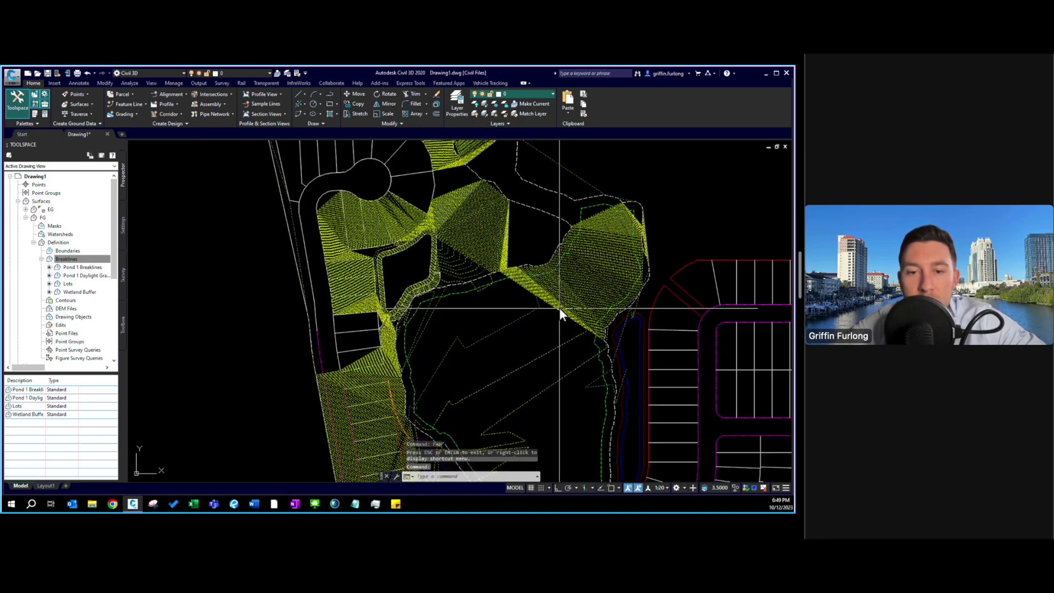
Set the FG surface style to TRAINAGLES AND POINTS in Surface Properties.
{"action": "right_click", "coordinate": [44, 218]}
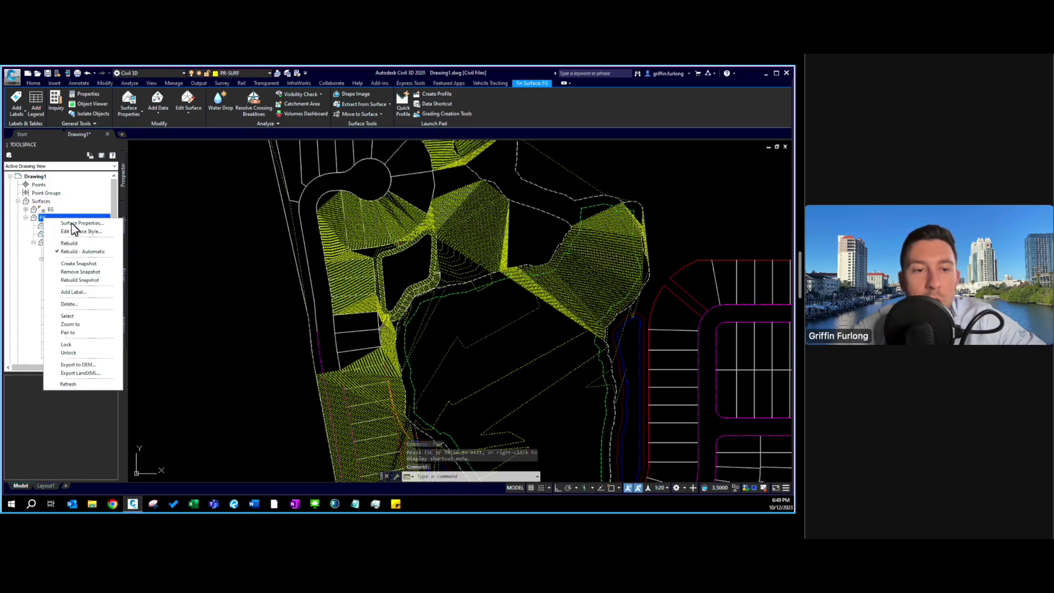
{"action": "left_click", "coordinate": [74, 223]}
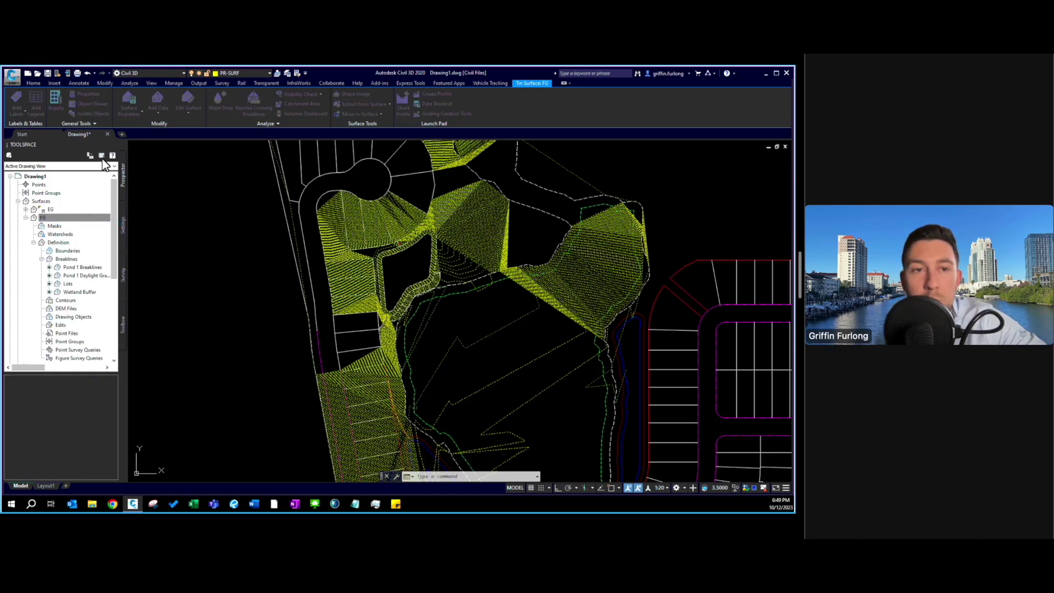
{"action": "left_click", "coordinate": [535, 309]}
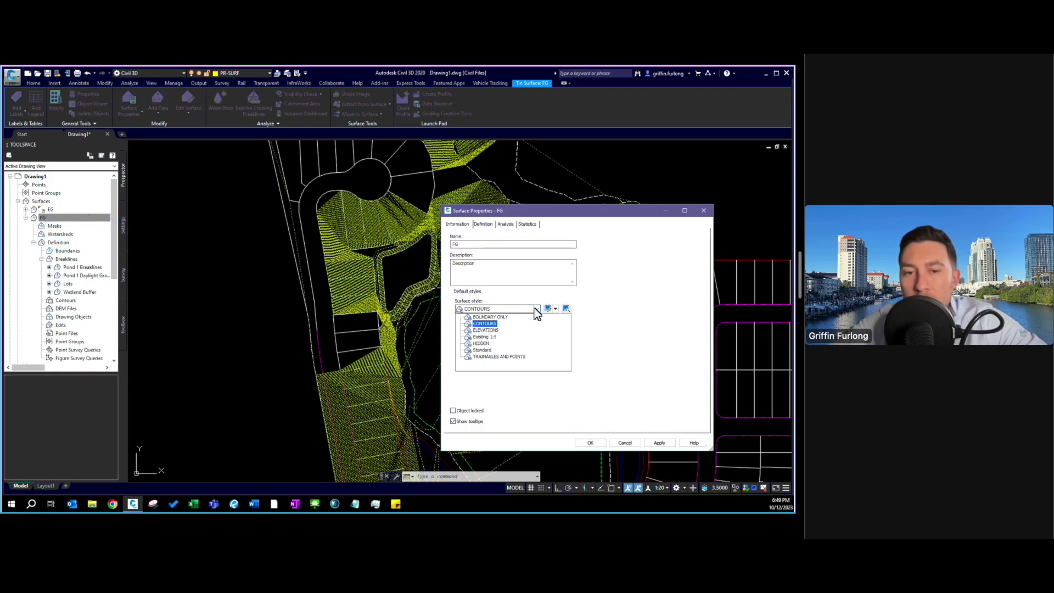
{"action": "left_click", "coordinate": [515, 357]}
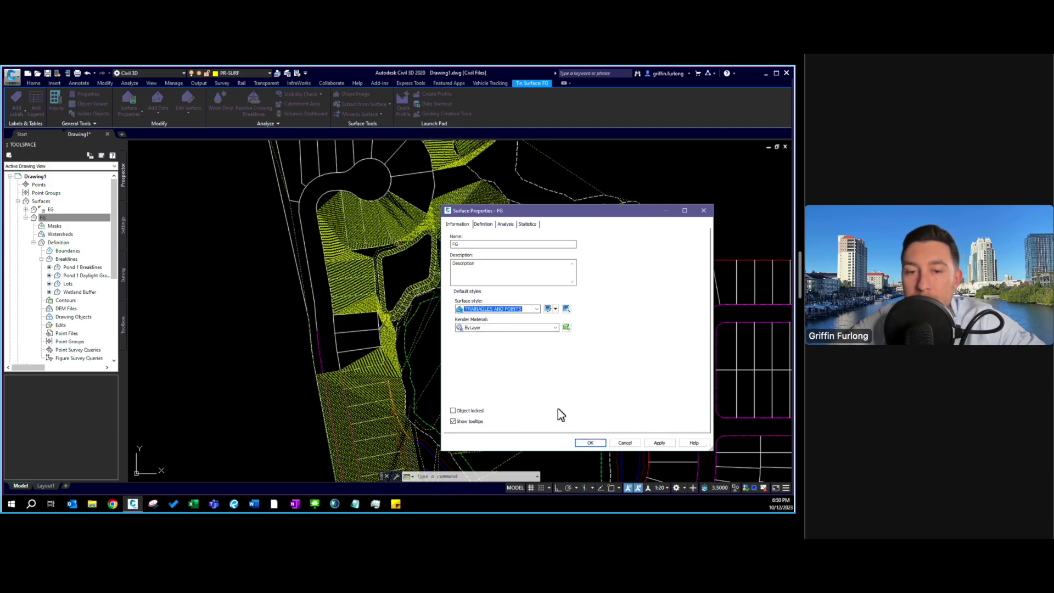
{"action": "left_click", "coordinate": [589, 442]}
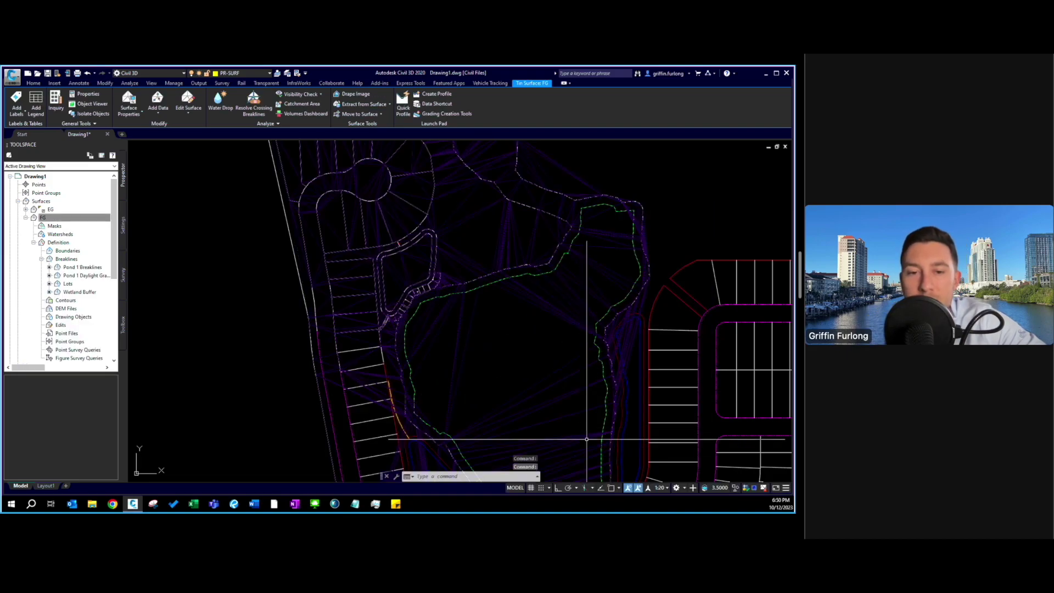
Pan to center the pond in the plan and select the FG surface.
{"action": "mouse_move", "coordinate": [586, 439]}
{"action": "middle_mouse_down"}
{"action": "mouse_move", "coordinate": [526, 383]}
{"action": "mouse_move", "coordinate": [526, 393]}
{"action": "middle_mouse_up"}
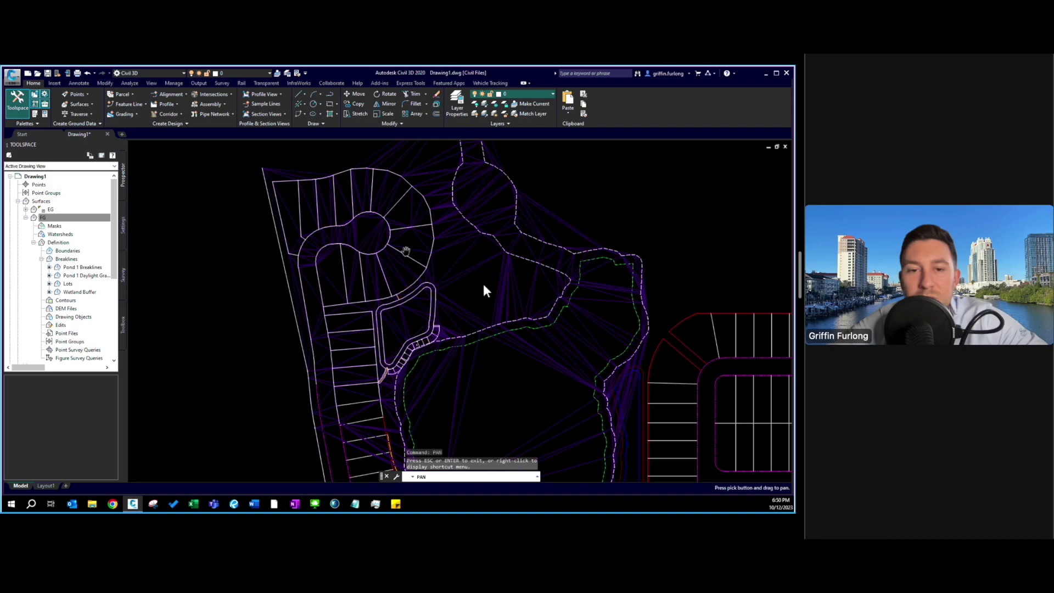
{"action": "left_click_drag", "start_coordinate": [482, 281], "coordinate": [504, 356]}
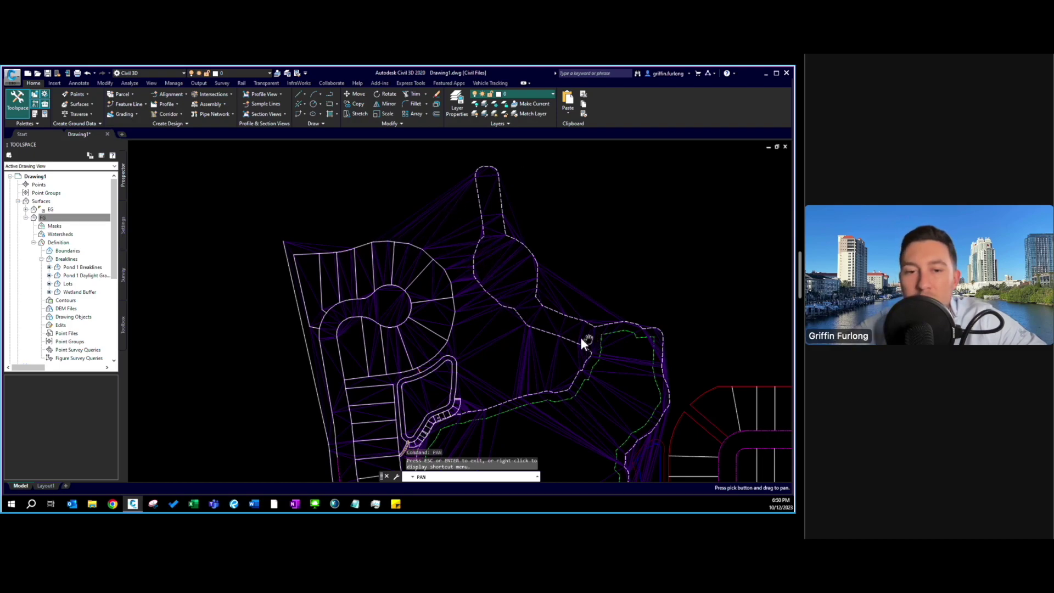
{"action": "key", "text": "Escape"}
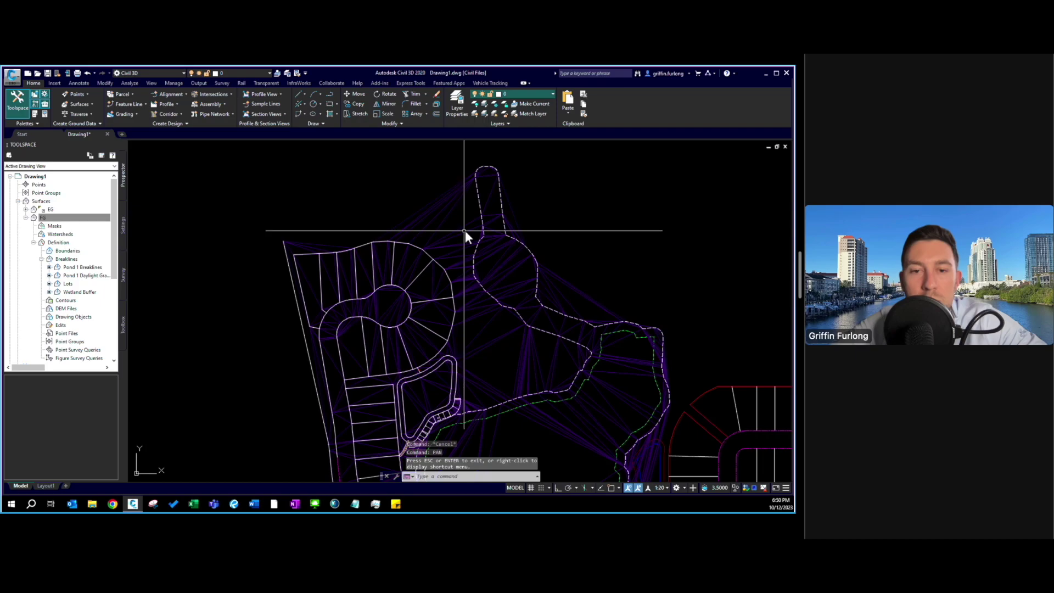
{"action": "left_click", "coordinate": [464, 230]}
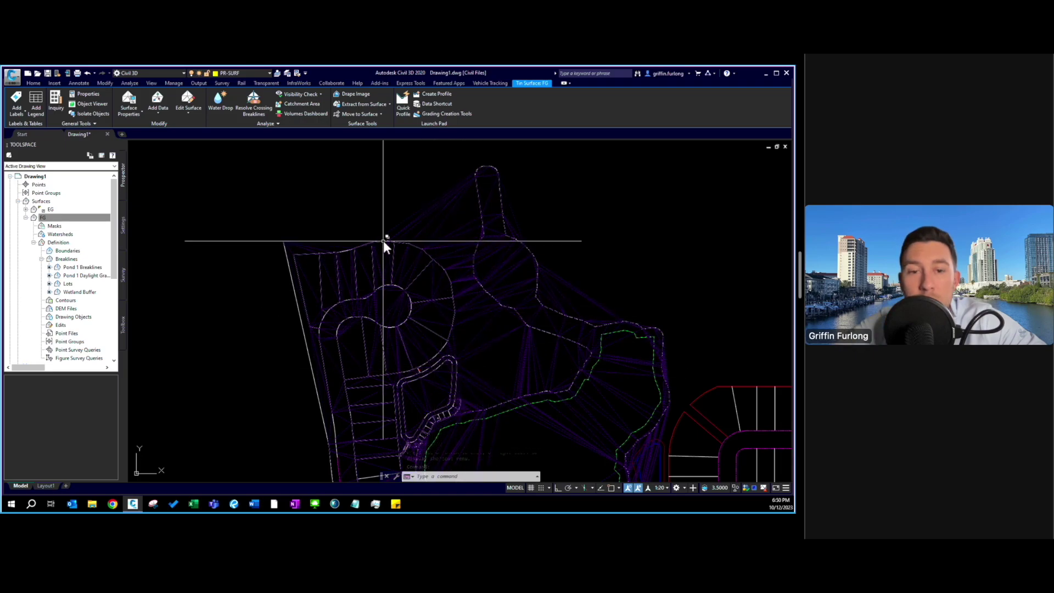
Use Delete Line on the FG surface, window-selecting the 53 stray edges by the pond.
{"action": "left_click", "coordinate": [196, 103]}
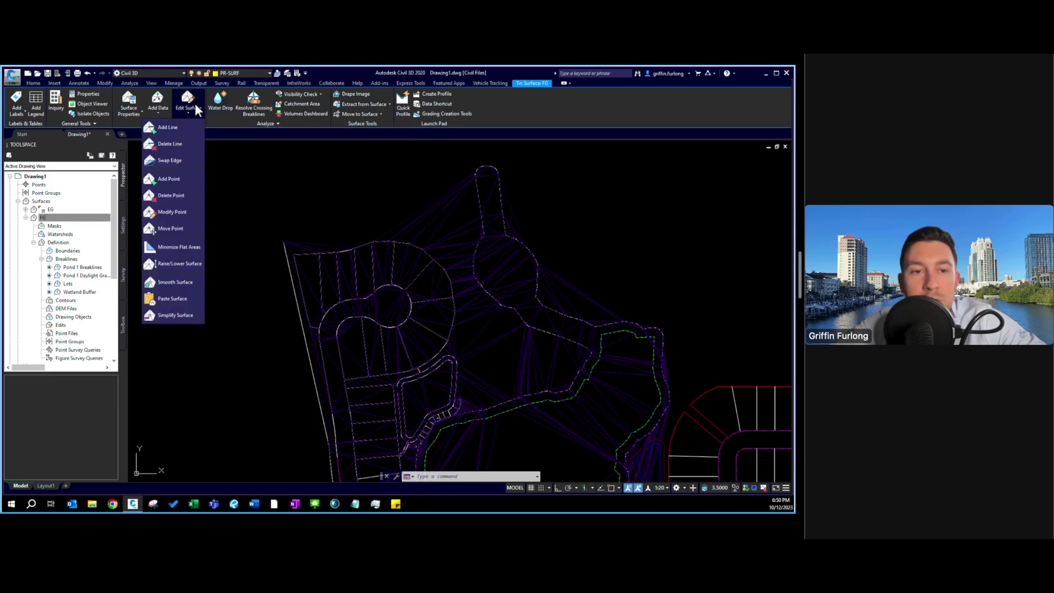
{"action": "left_click", "coordinate": [171, 144]}
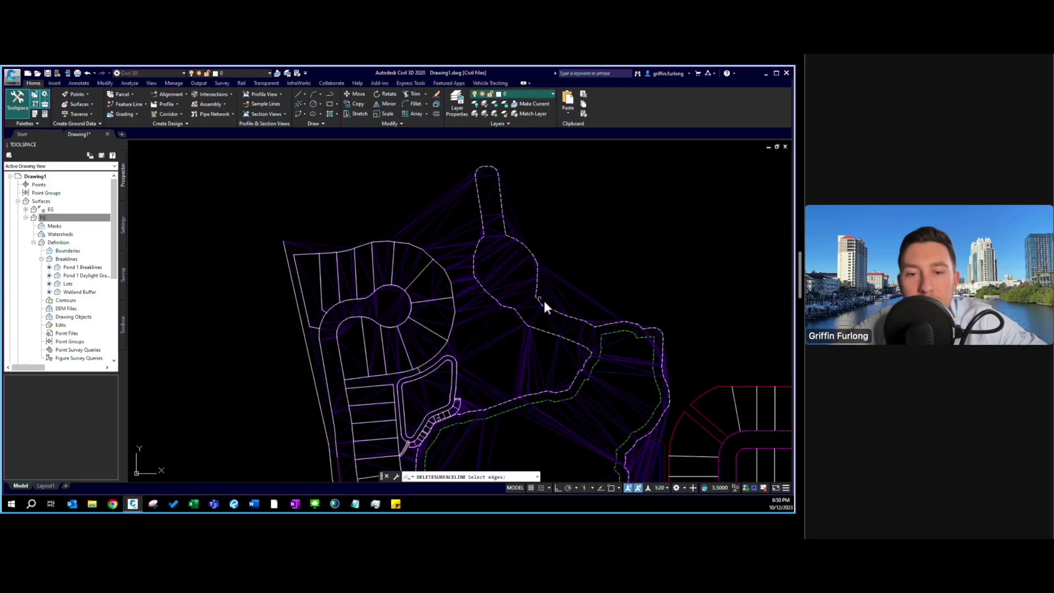
{"action": "scroll", "coordinate": [583, 343], "scroll_direction": "down", "scroll_amount": 2}
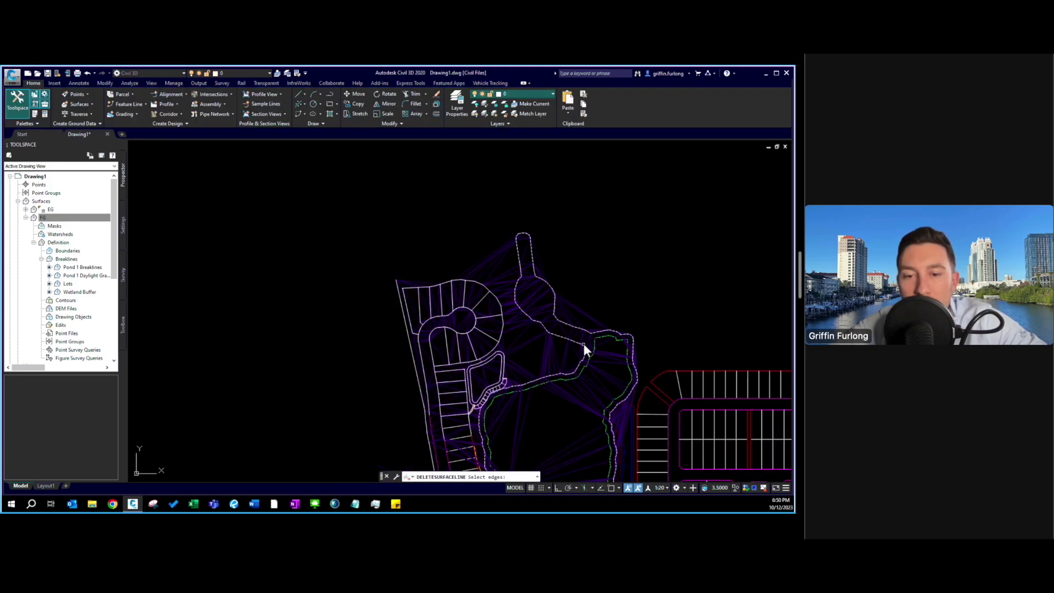
{"action": "scroll", "coordinate": [618, 387], "scroll_direction": "down", "scroll_amount": 3}
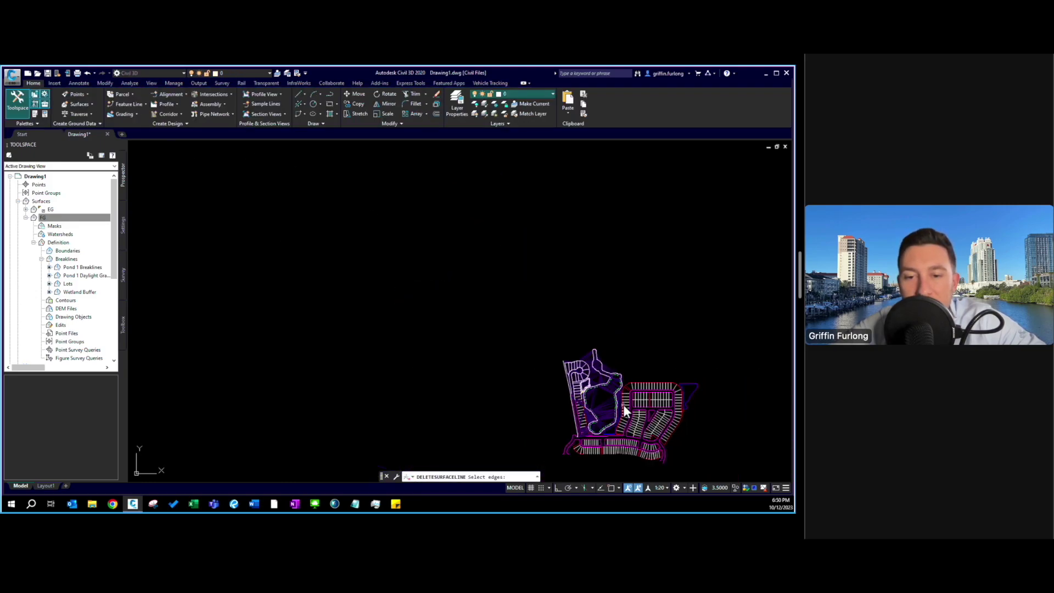
{"action": "scroll", "coordinate": [624, 403], "scroll_direction": "up", "scroll_amount": 8}
{"action": "scroll", "coordinate": [592, 300], "scroll_direction": "up", "scroll_amount": 4}
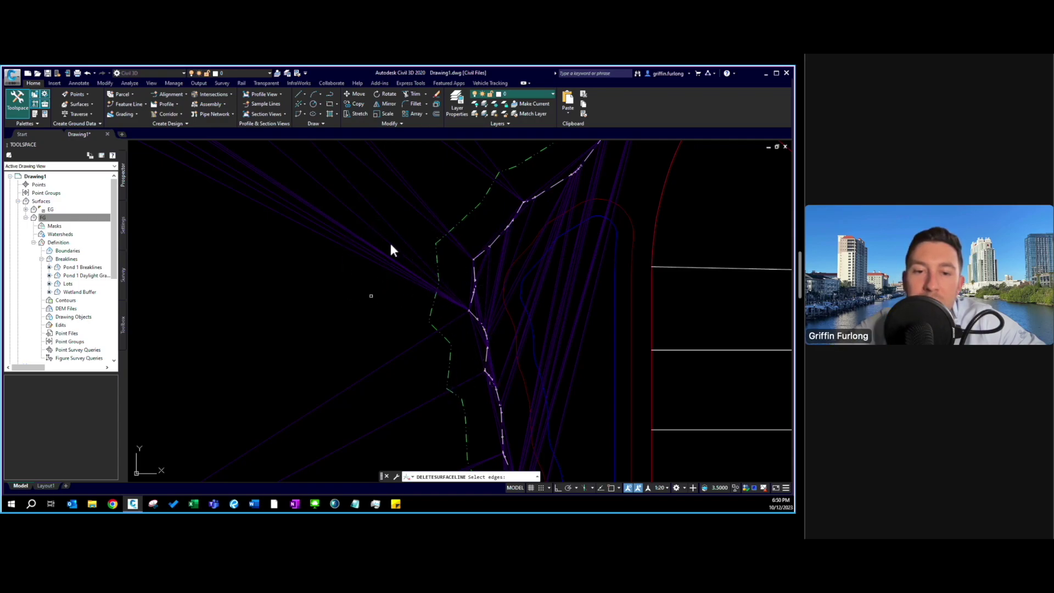
{"action": "left_click", "coordinate": [603, 311]}
{"action": "scroll", "coordinate": [513, 281], "scroll_direction": "up", "scroll_amount": 3}
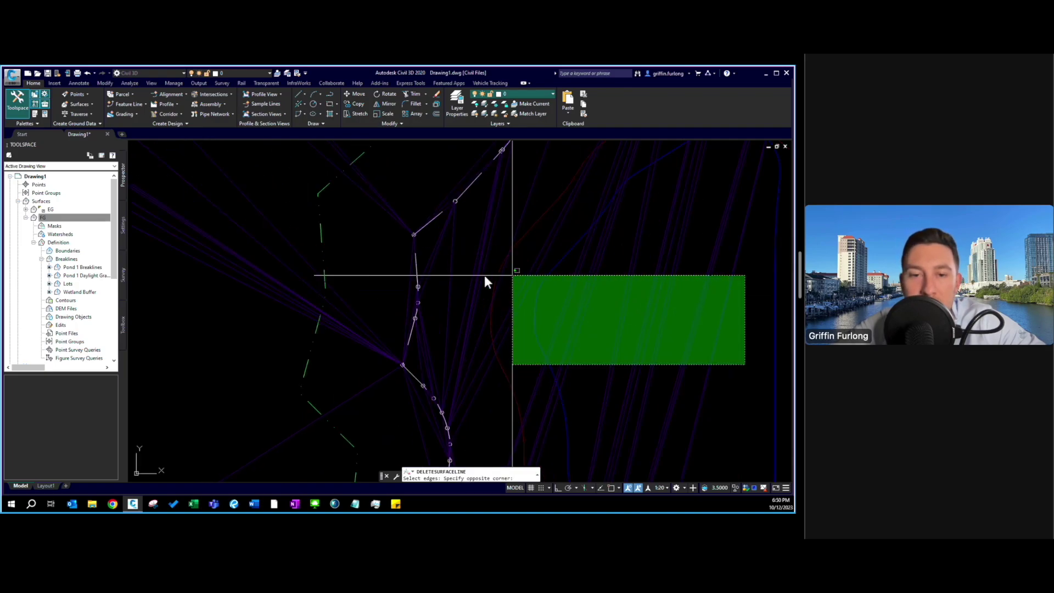
{"action": "left_click", "coordinate": [433, 240]}
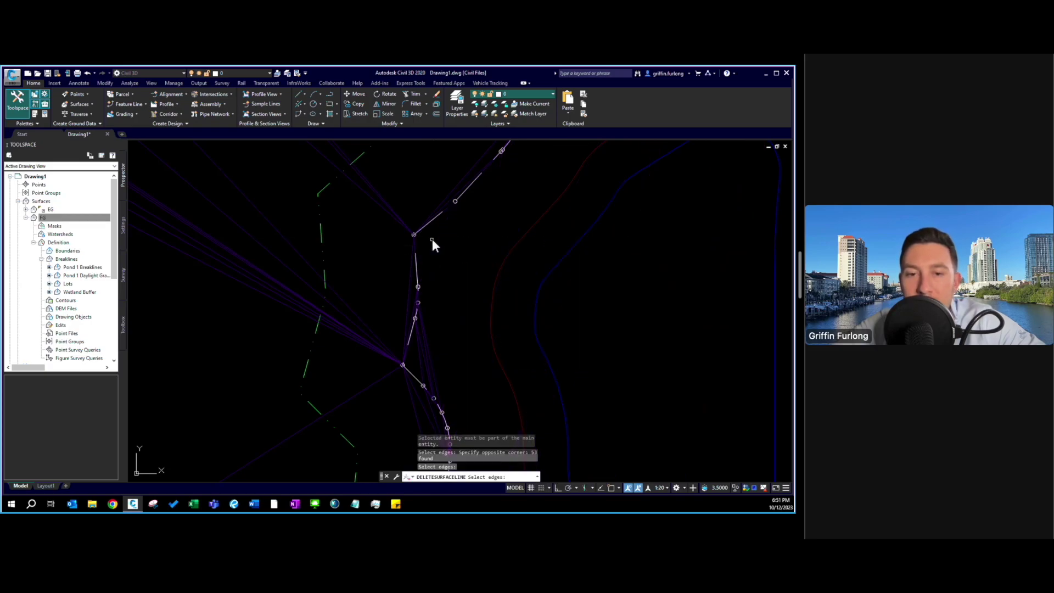
Zoom and pan toward the cul-de-sac and pond to review the cleaned triangulation.
{"action": "scroll", "coordinate": [483, 308], "scroll_direction": "down", "scroll_amount": 5}
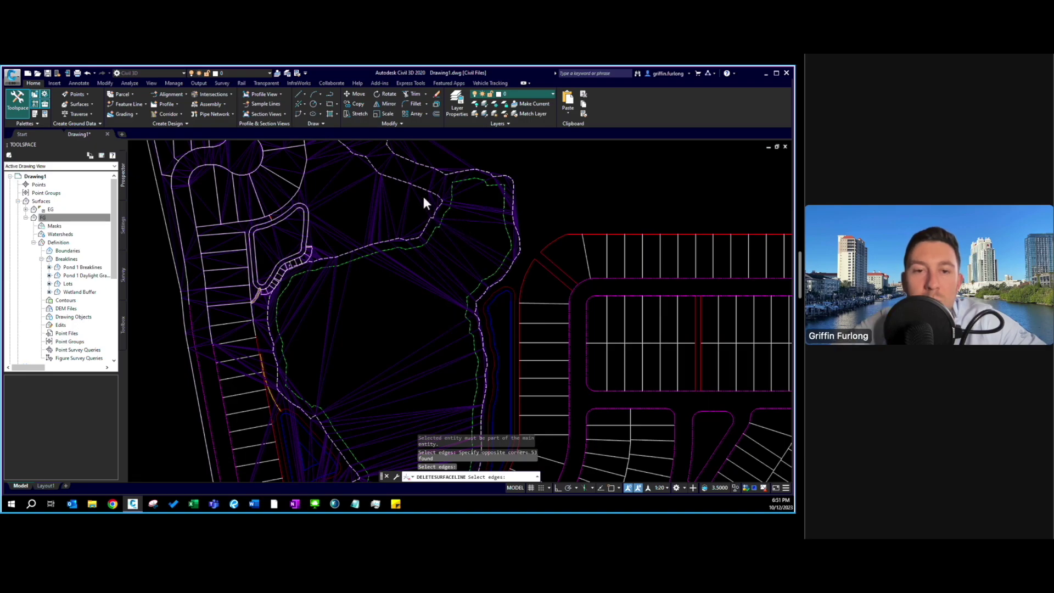
{"action": "scroll", "coordinate": [423, 190], "scroll_direction": "down", "scroll_amount": 6}
{"action": "scroll", "coordinate": [419, 174], "scroll_direction": "up", "scroll_amount": 6}
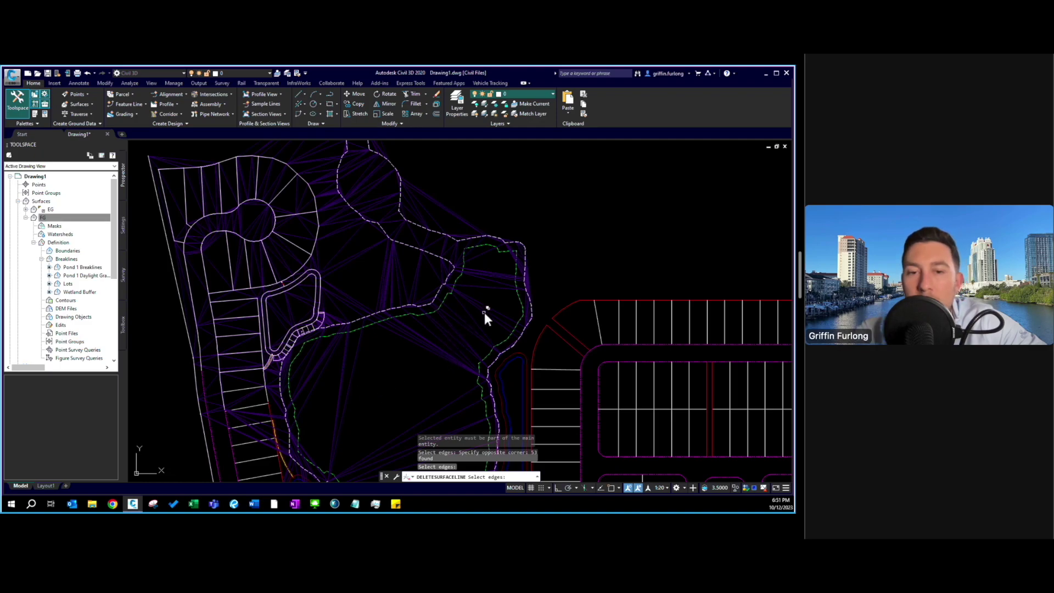
{"action": "scroll", "coordinate": [443, 223], "scroll_direction": "up", "scroll_amount": 2}
{"action": "mouse_move", "coordinate": [472, 210]}
{"action": "middle_mouse_down"}
{"action": "mouse_move", "coordinate": [490, 299]}
{"action": "mouse_move", "coordinate": [493, 236]}
{"action": "middle_mouse_up"}
{"action": "key", "text": "Escape"}
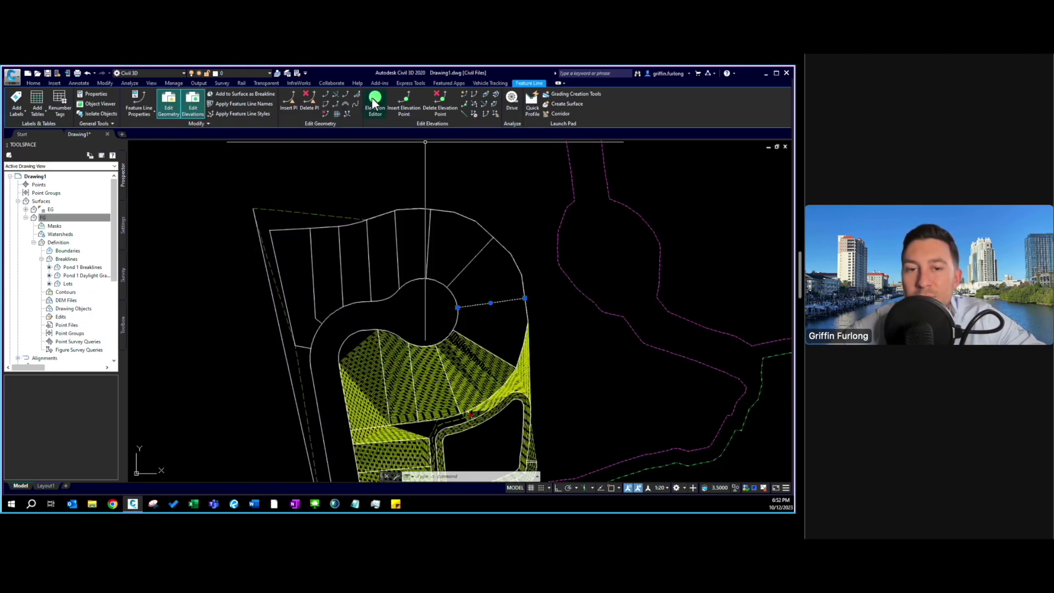
Enter a 49' elevation in the feature line's Elevation Editor and close the Panorama.
{"action": "left_click", "coordinate": [371, 98]}
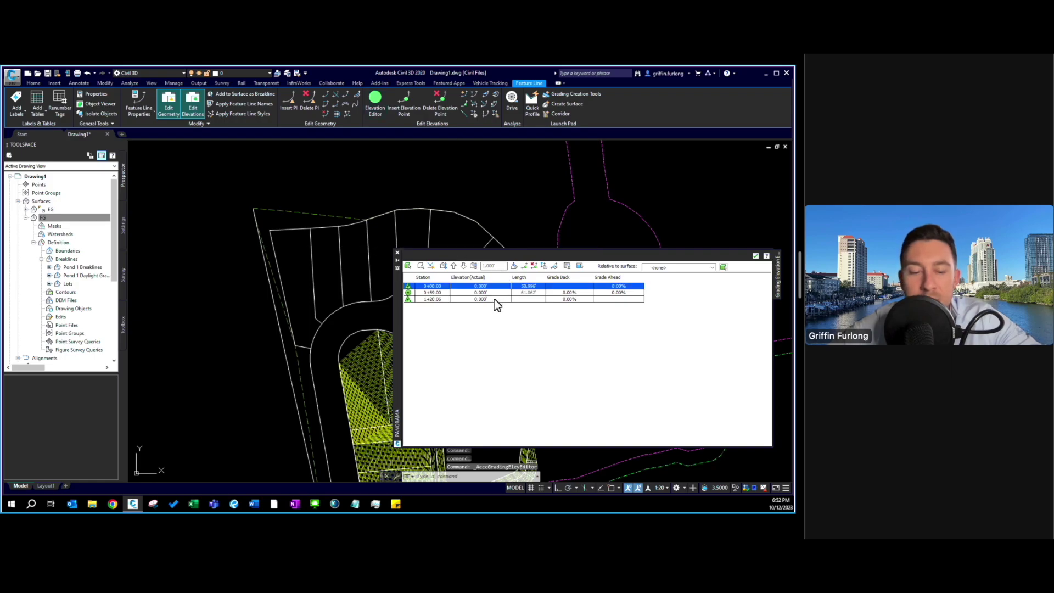
{"action": "left_click", "coordinate": [491, 299]}
{"action": "left_click", "coordinate": [490, 298]}
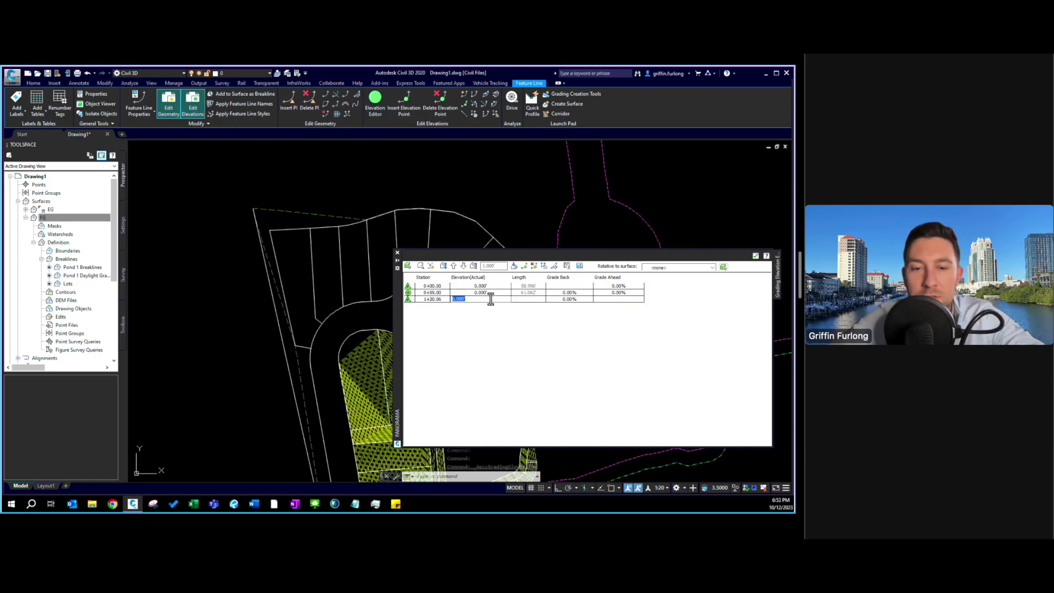
{"action": "type", "text": "49"}
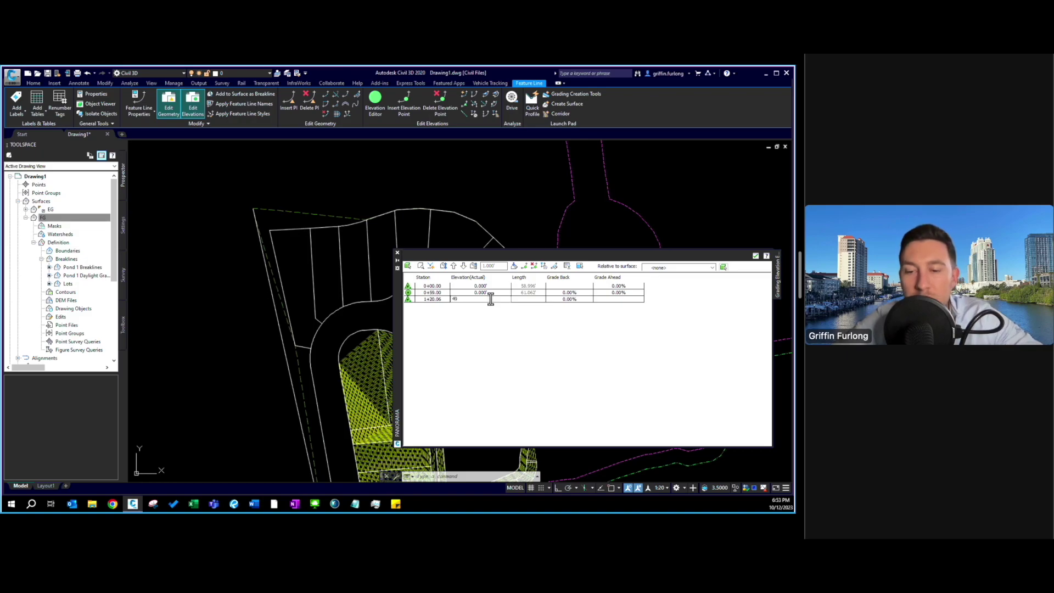
{"action": "key", "text": "Return"}
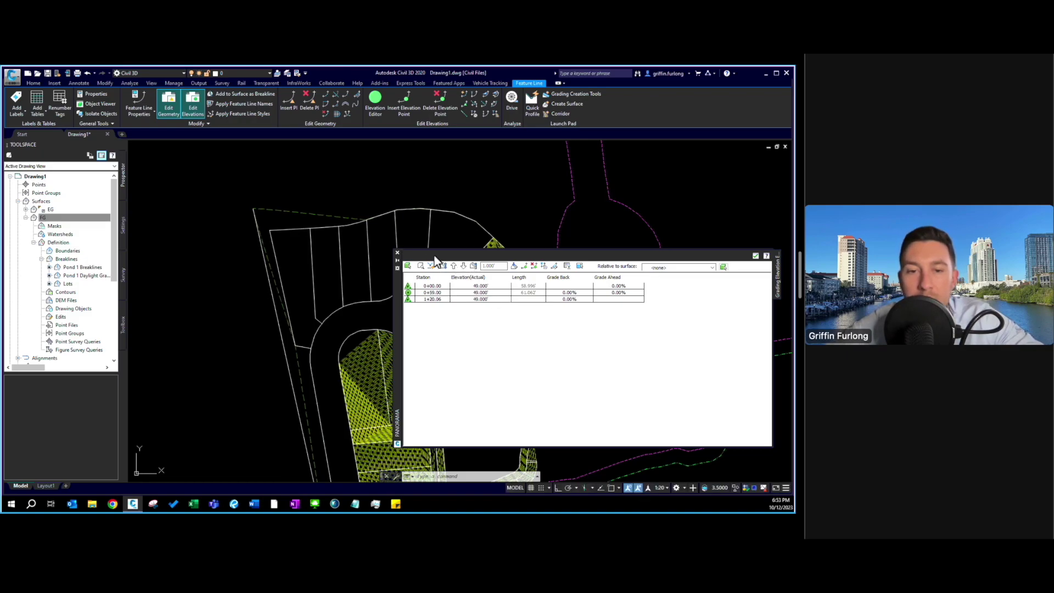
{"action": "left_click", "coordinate": [397, 253]}
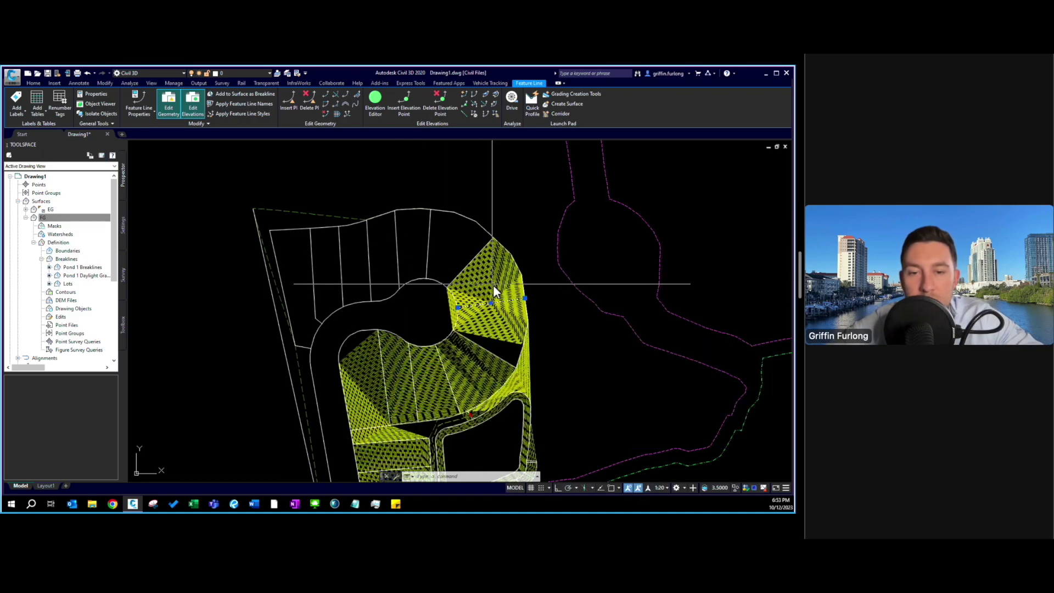
{"action": "key", "text": "Escape"}
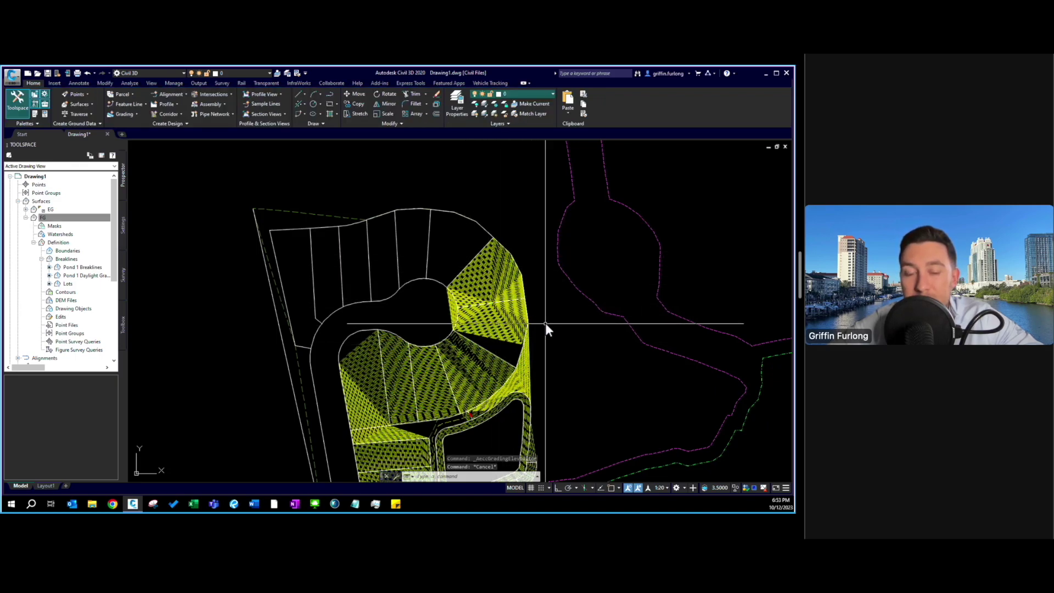
{"action": "mouse_move", "coordinate": [545, 323]}
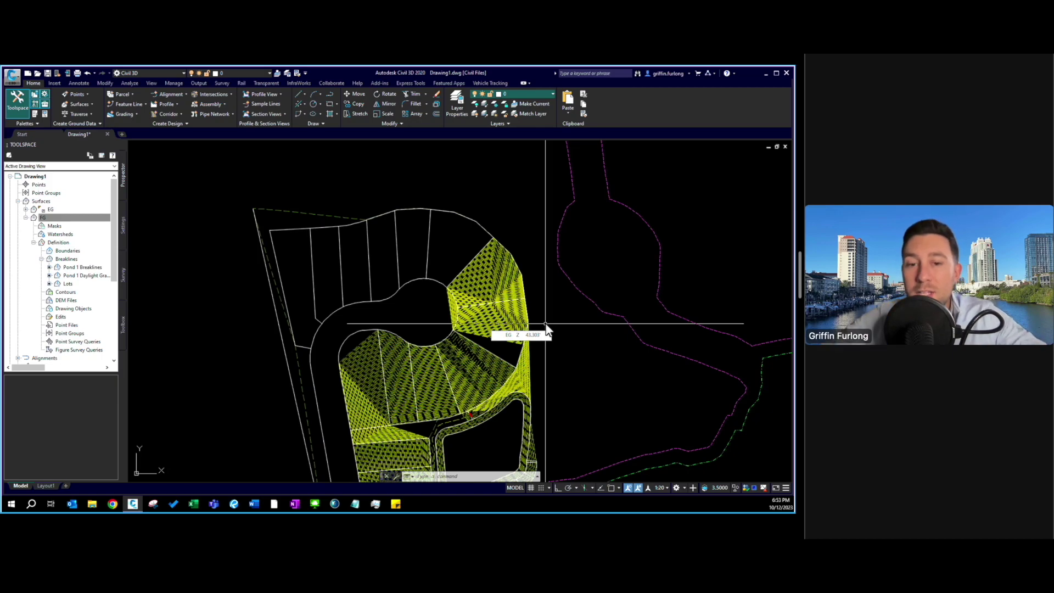